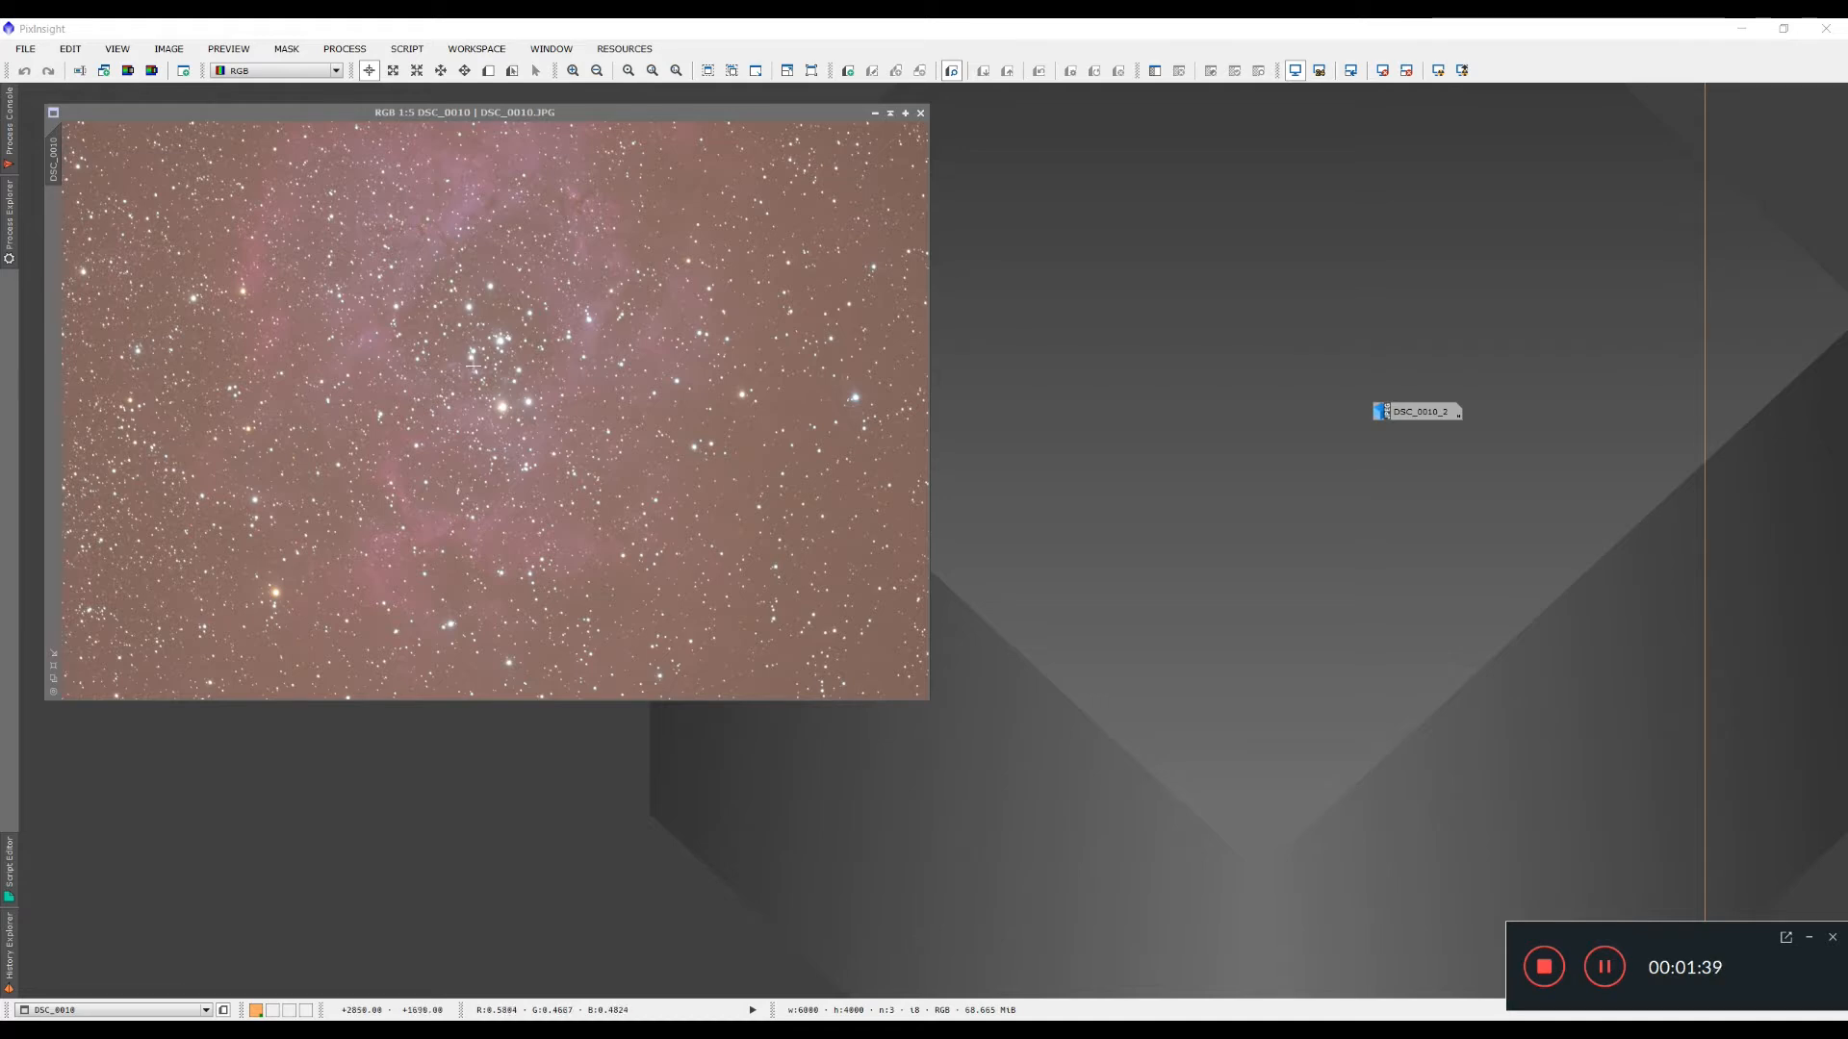
Restore the DSC_0010_2 reference image to compare it with DSC_0010, and iconize it again.
double_click(1417, 414)
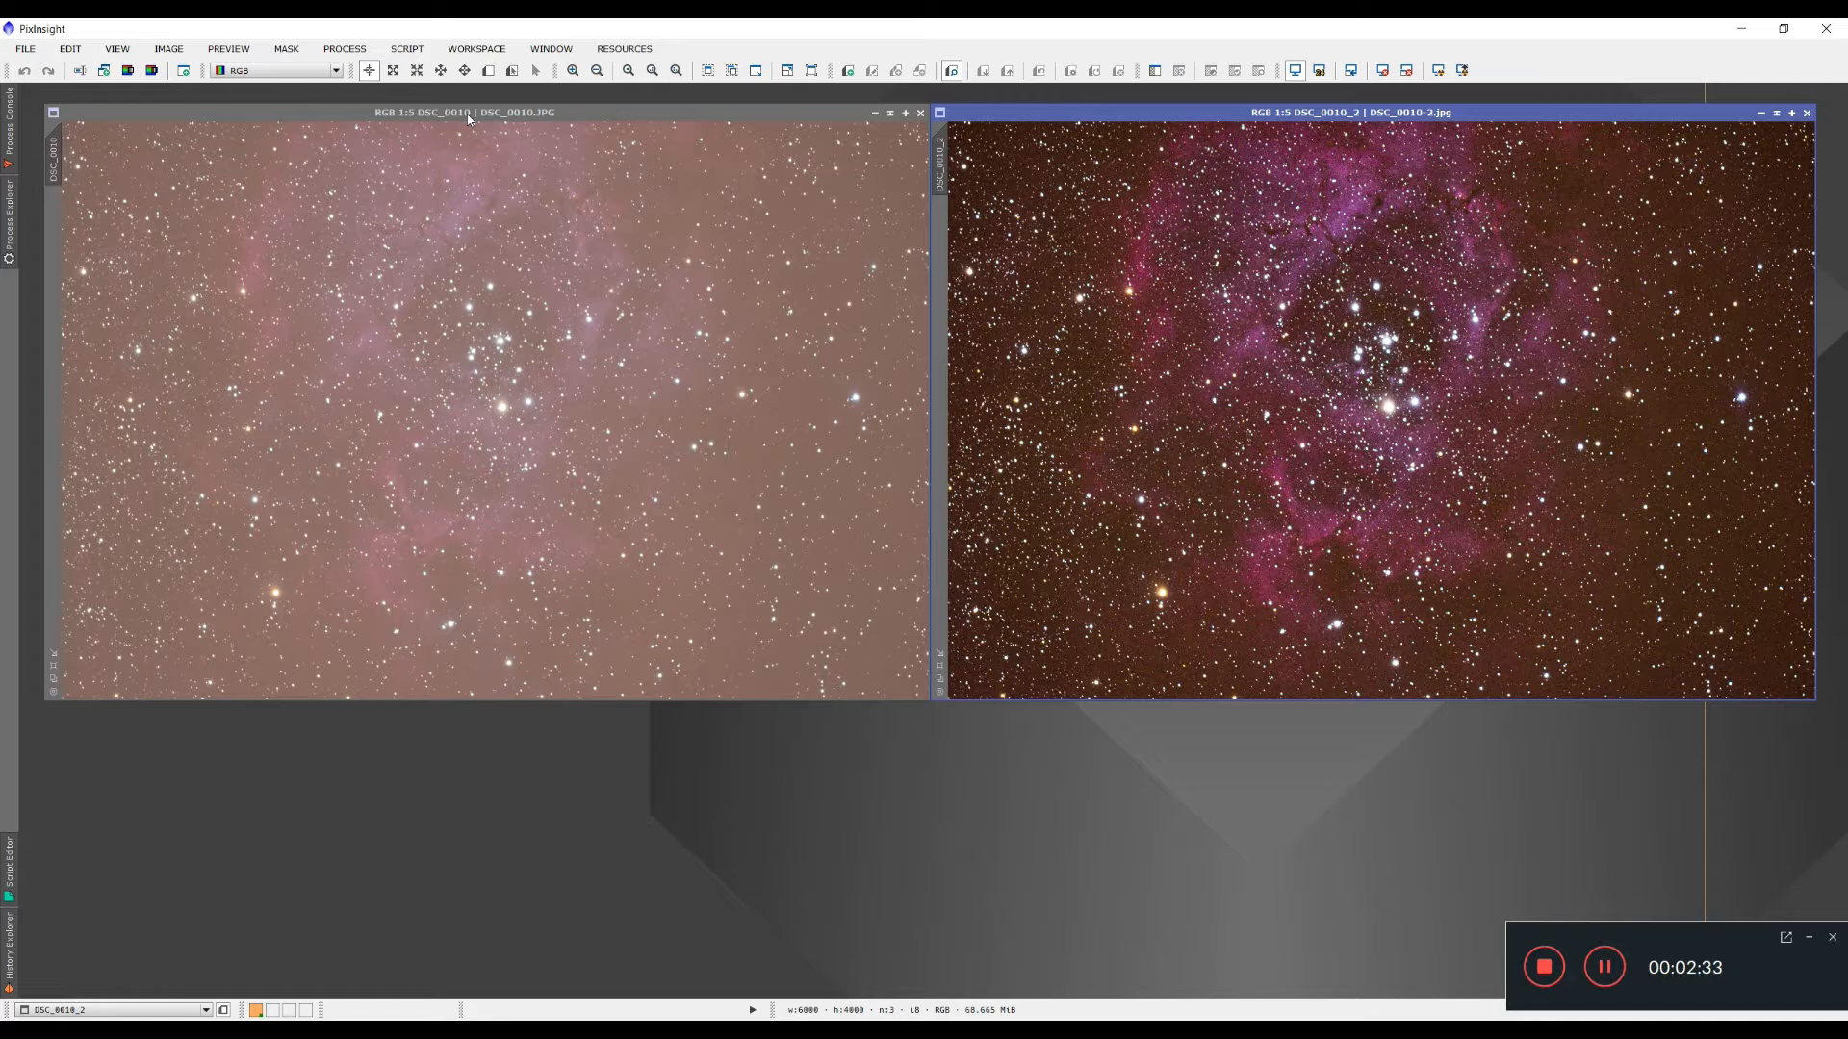
left_click(1761, 112)
left_click_drag(499, 112, 561, 117)
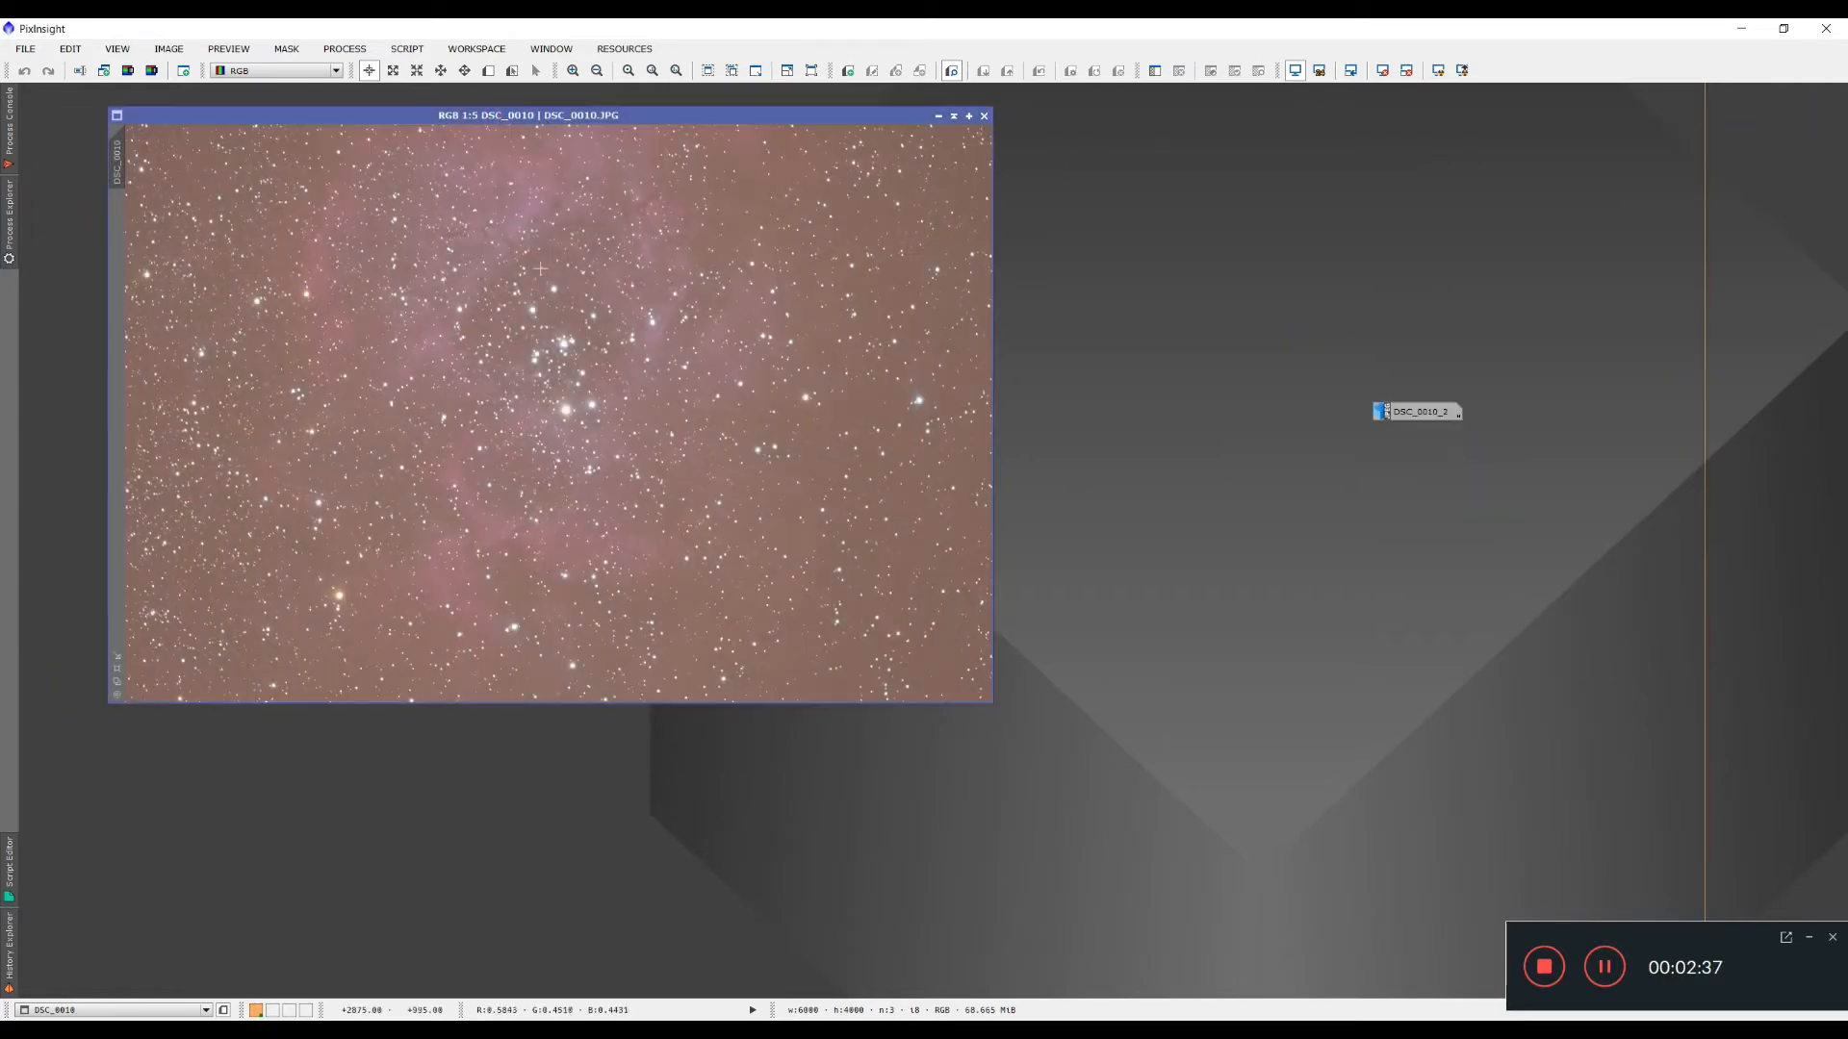
Run AutomaticBackgroundExtractor on DSC_0010 with the target image correction set to Subtraction.
left_click(343, 49)
mouse_move(434, 86)
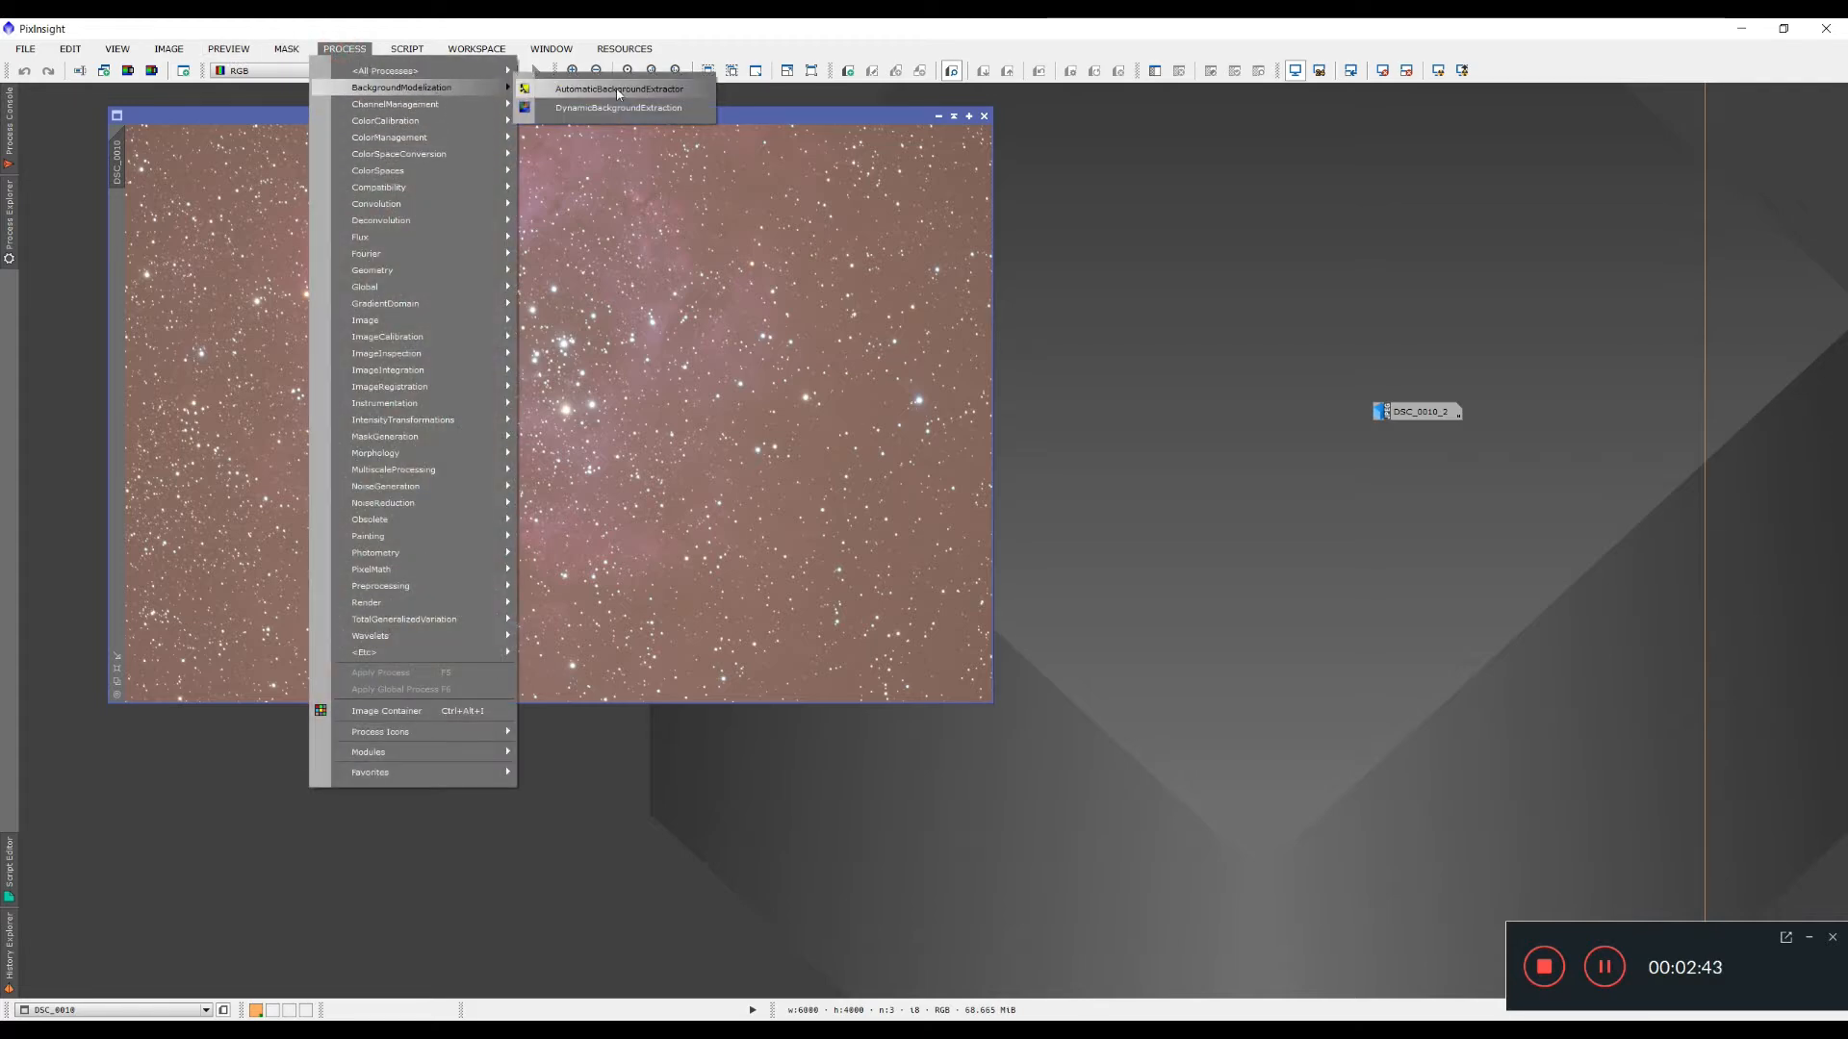
left_click(652, 90)
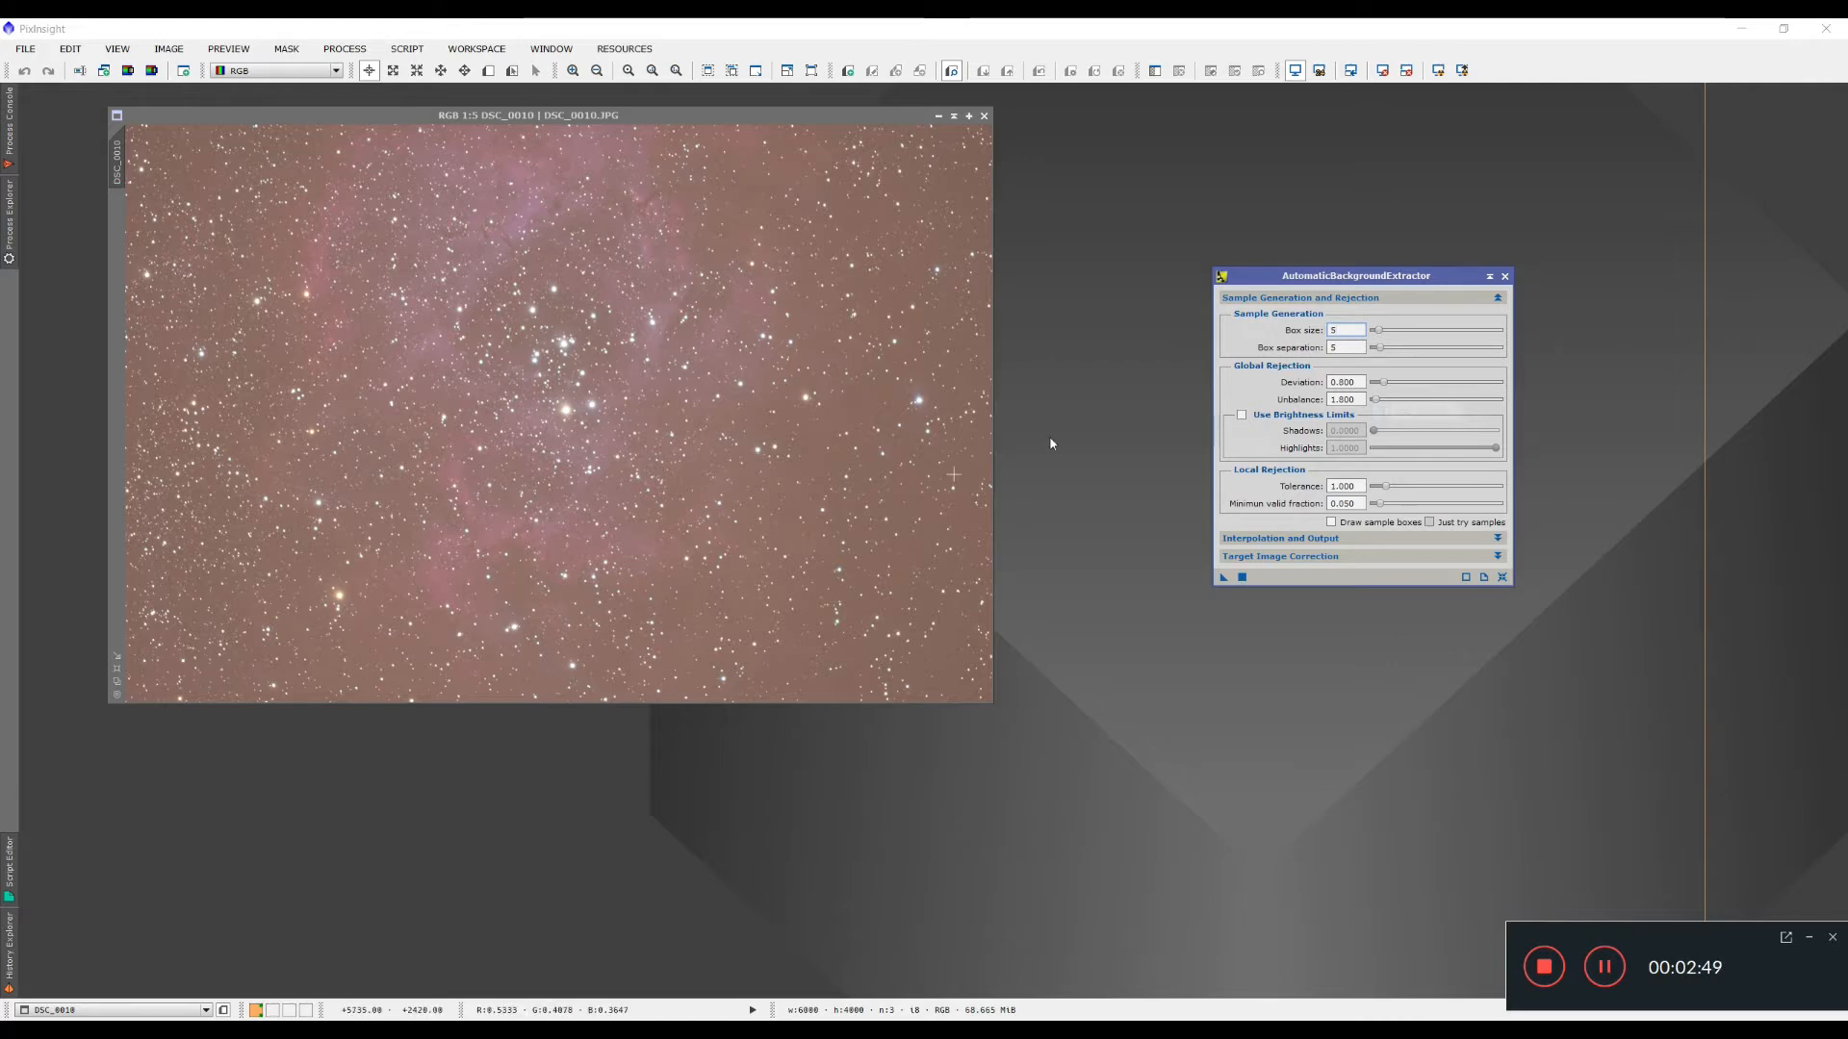
left_click(1268, 555)
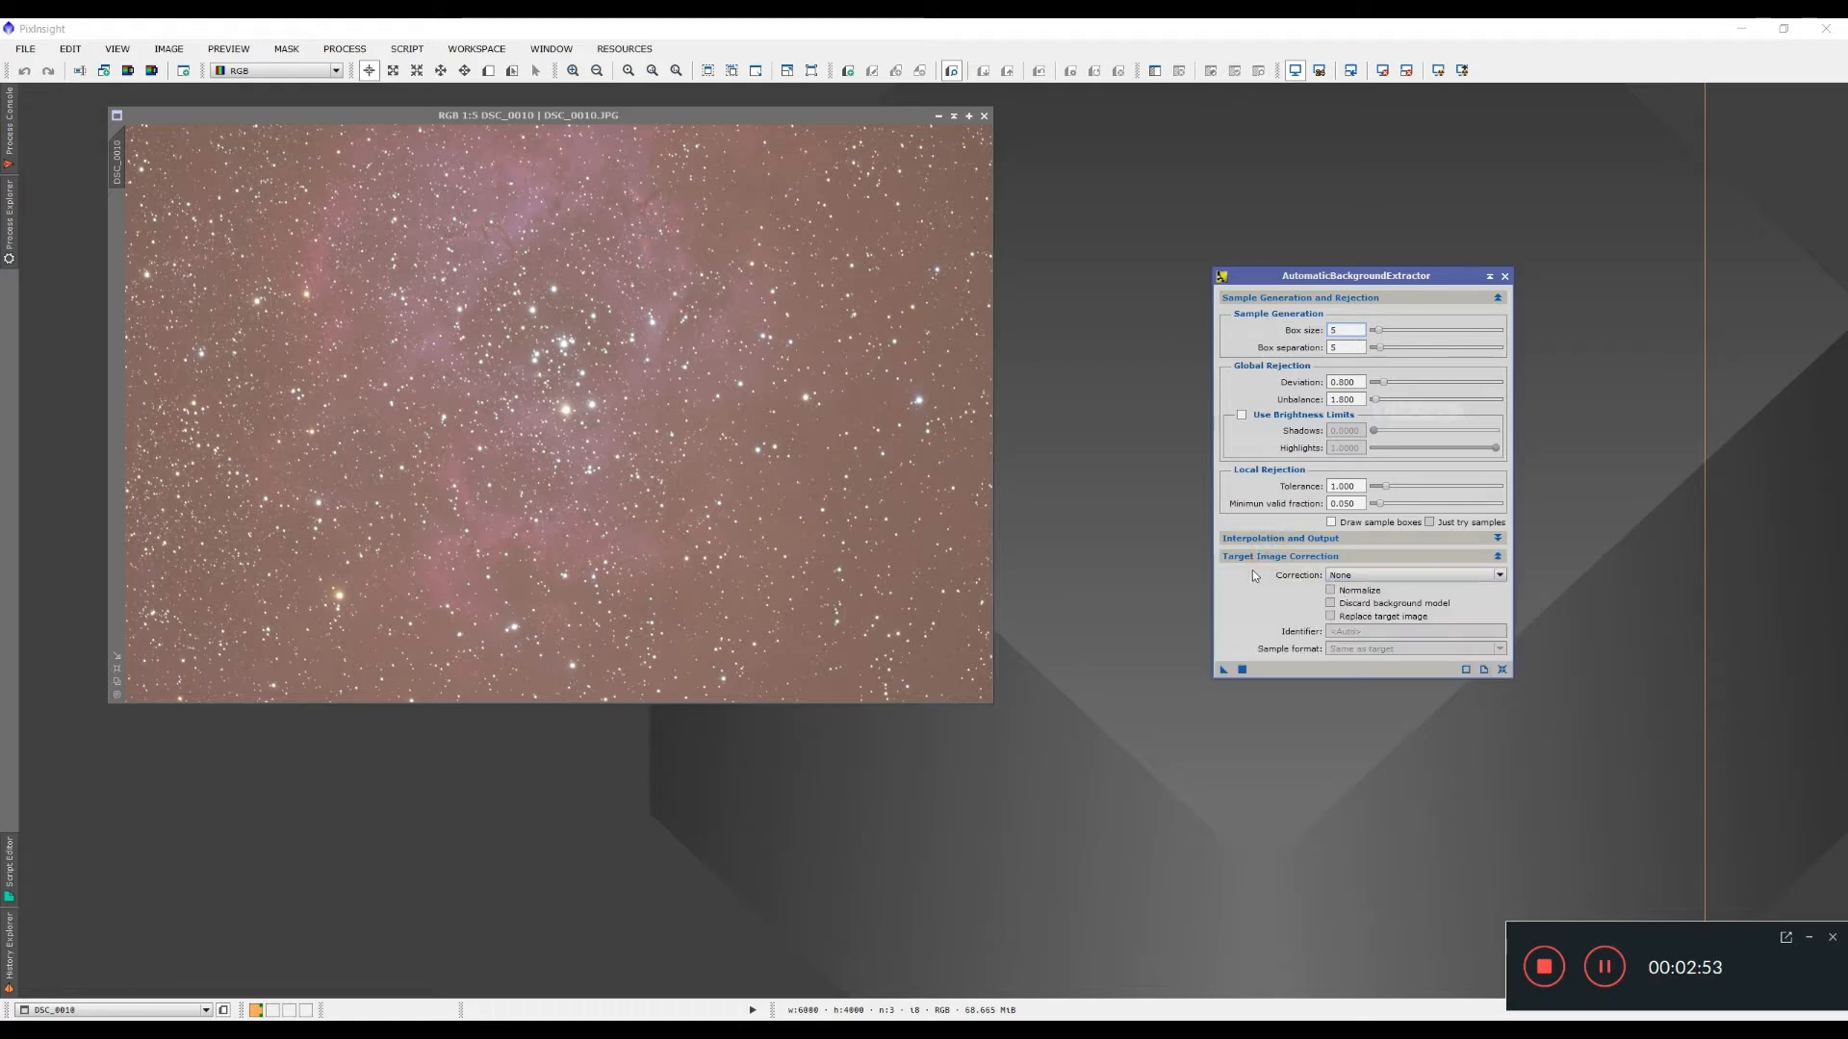
left_click(1376, 576)
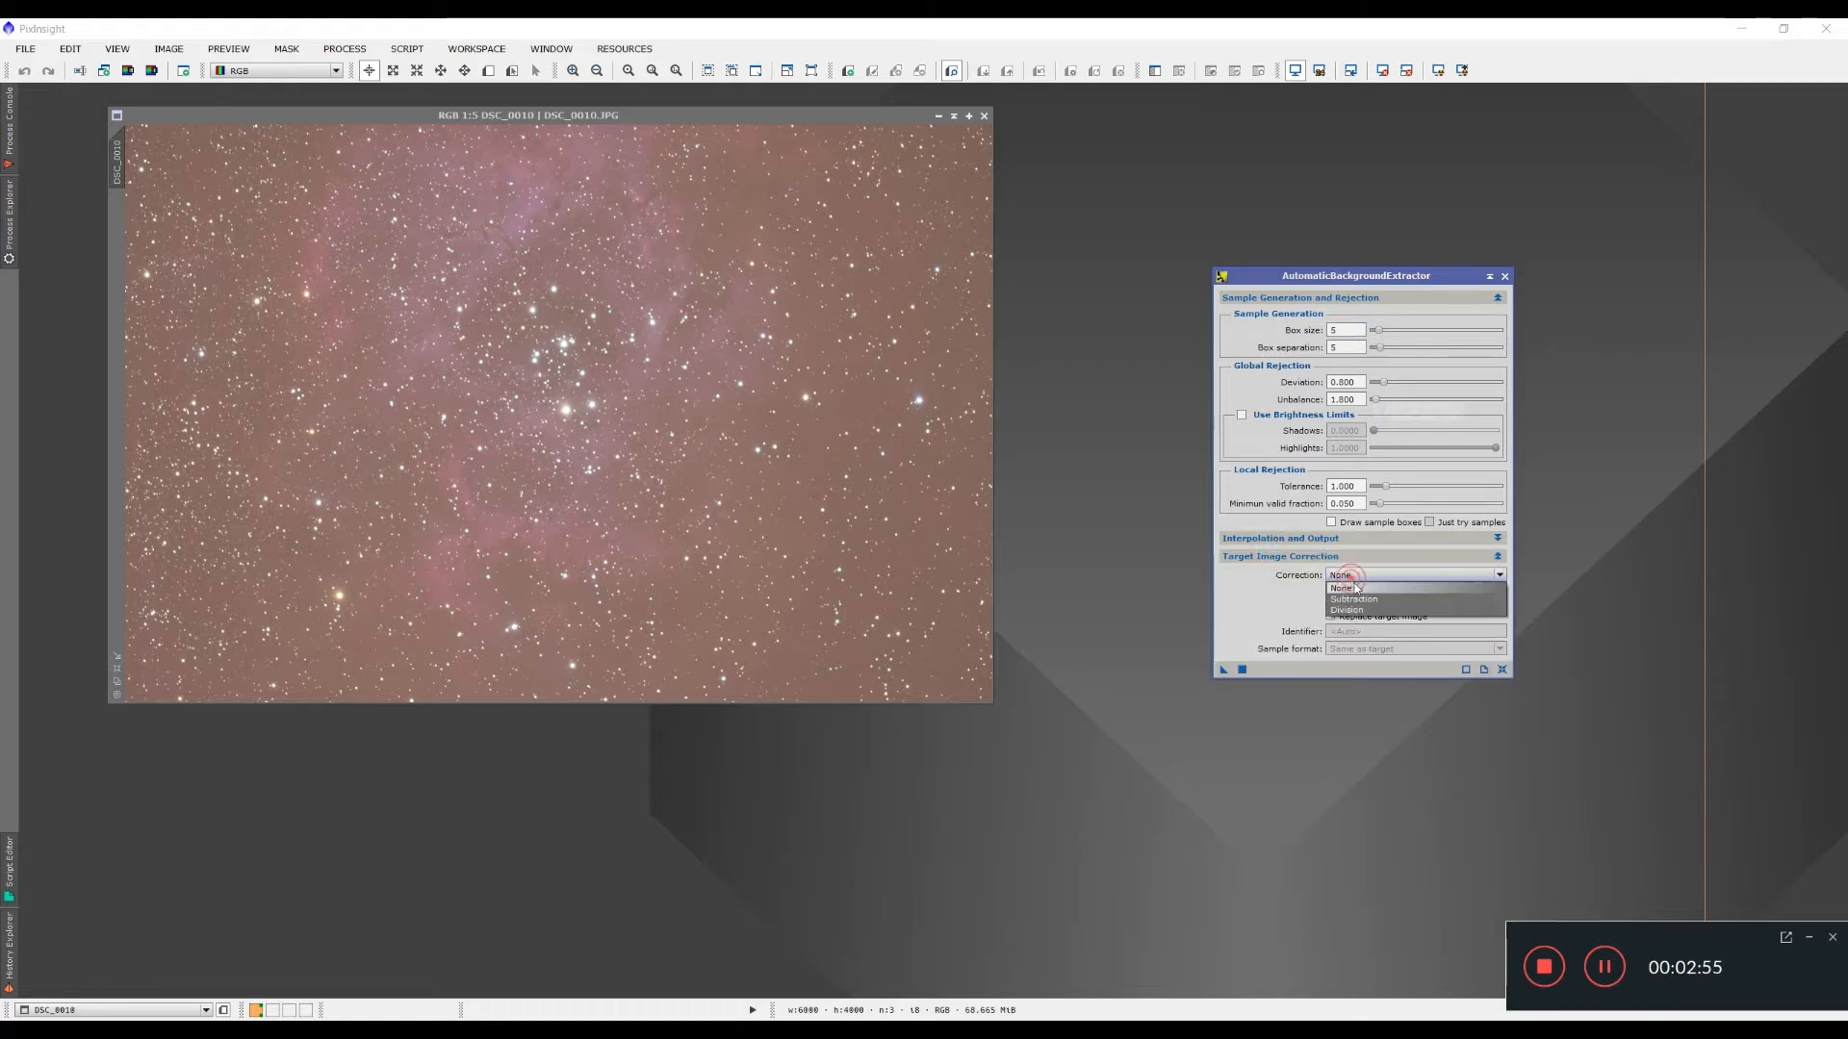
left_click(1383, 600)
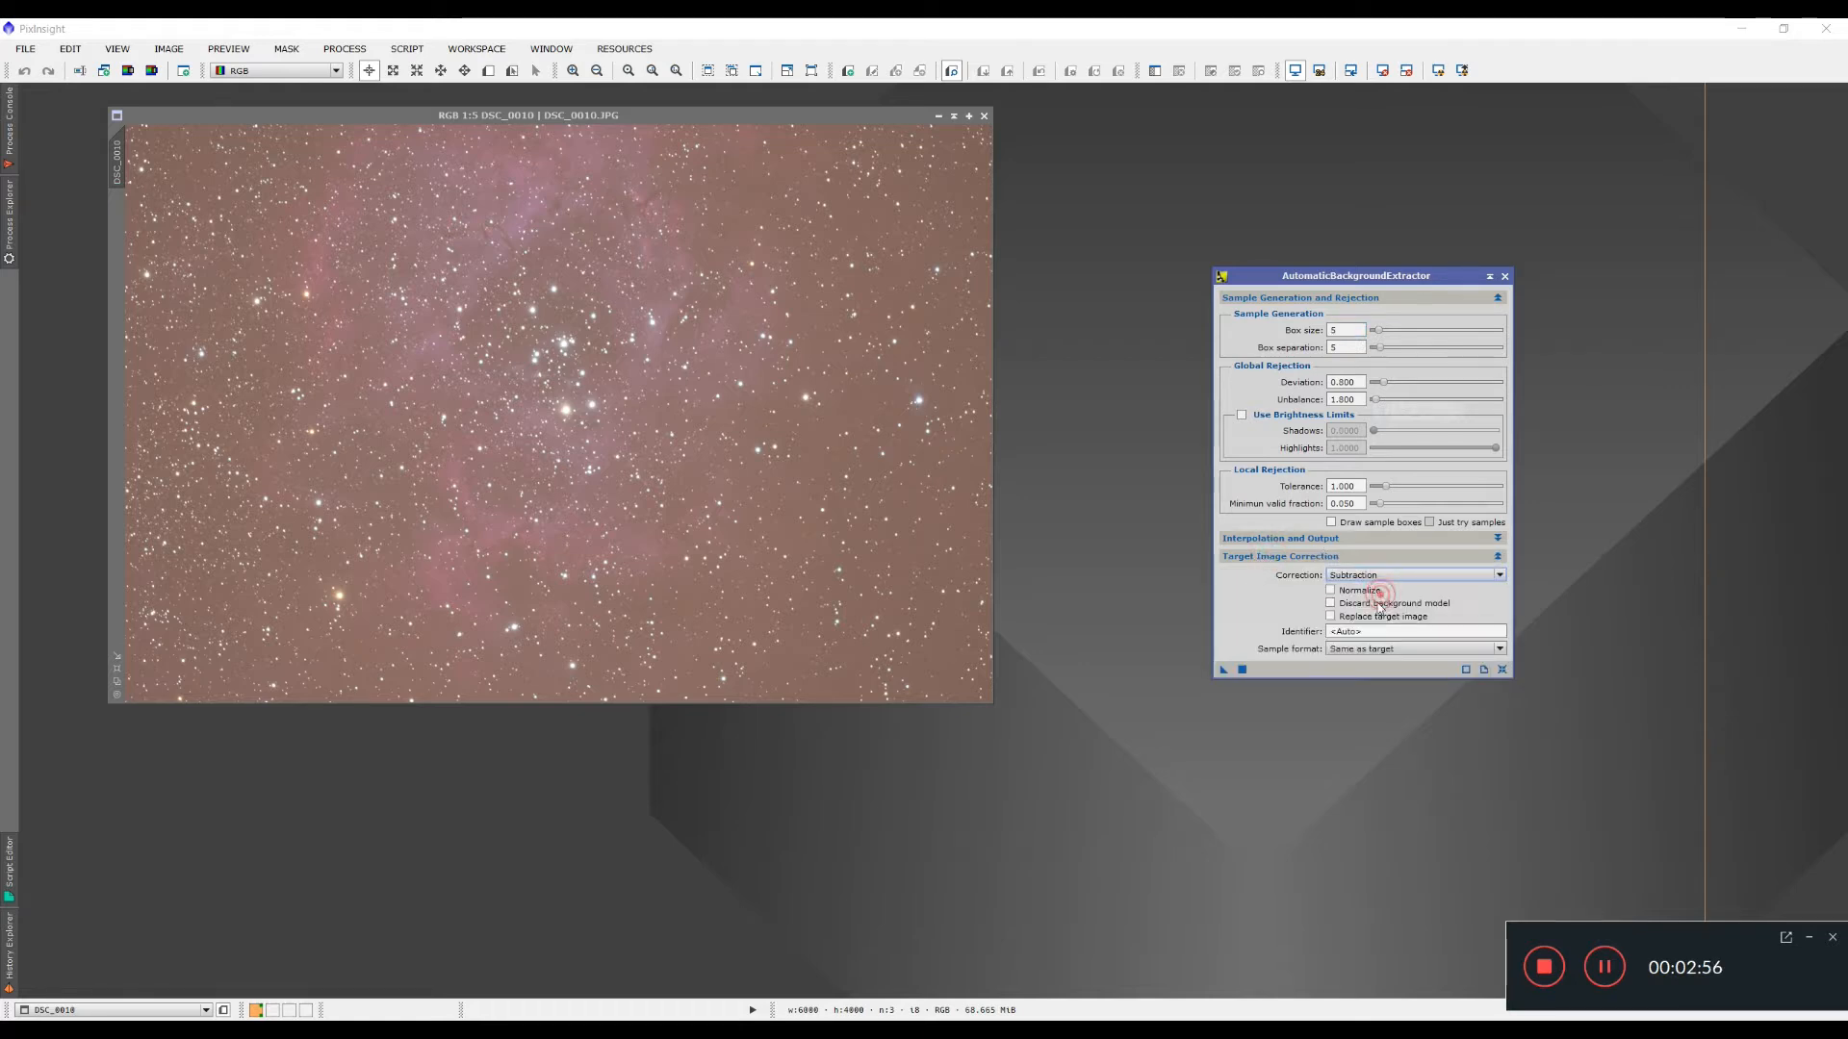
left_click(1243, 670)
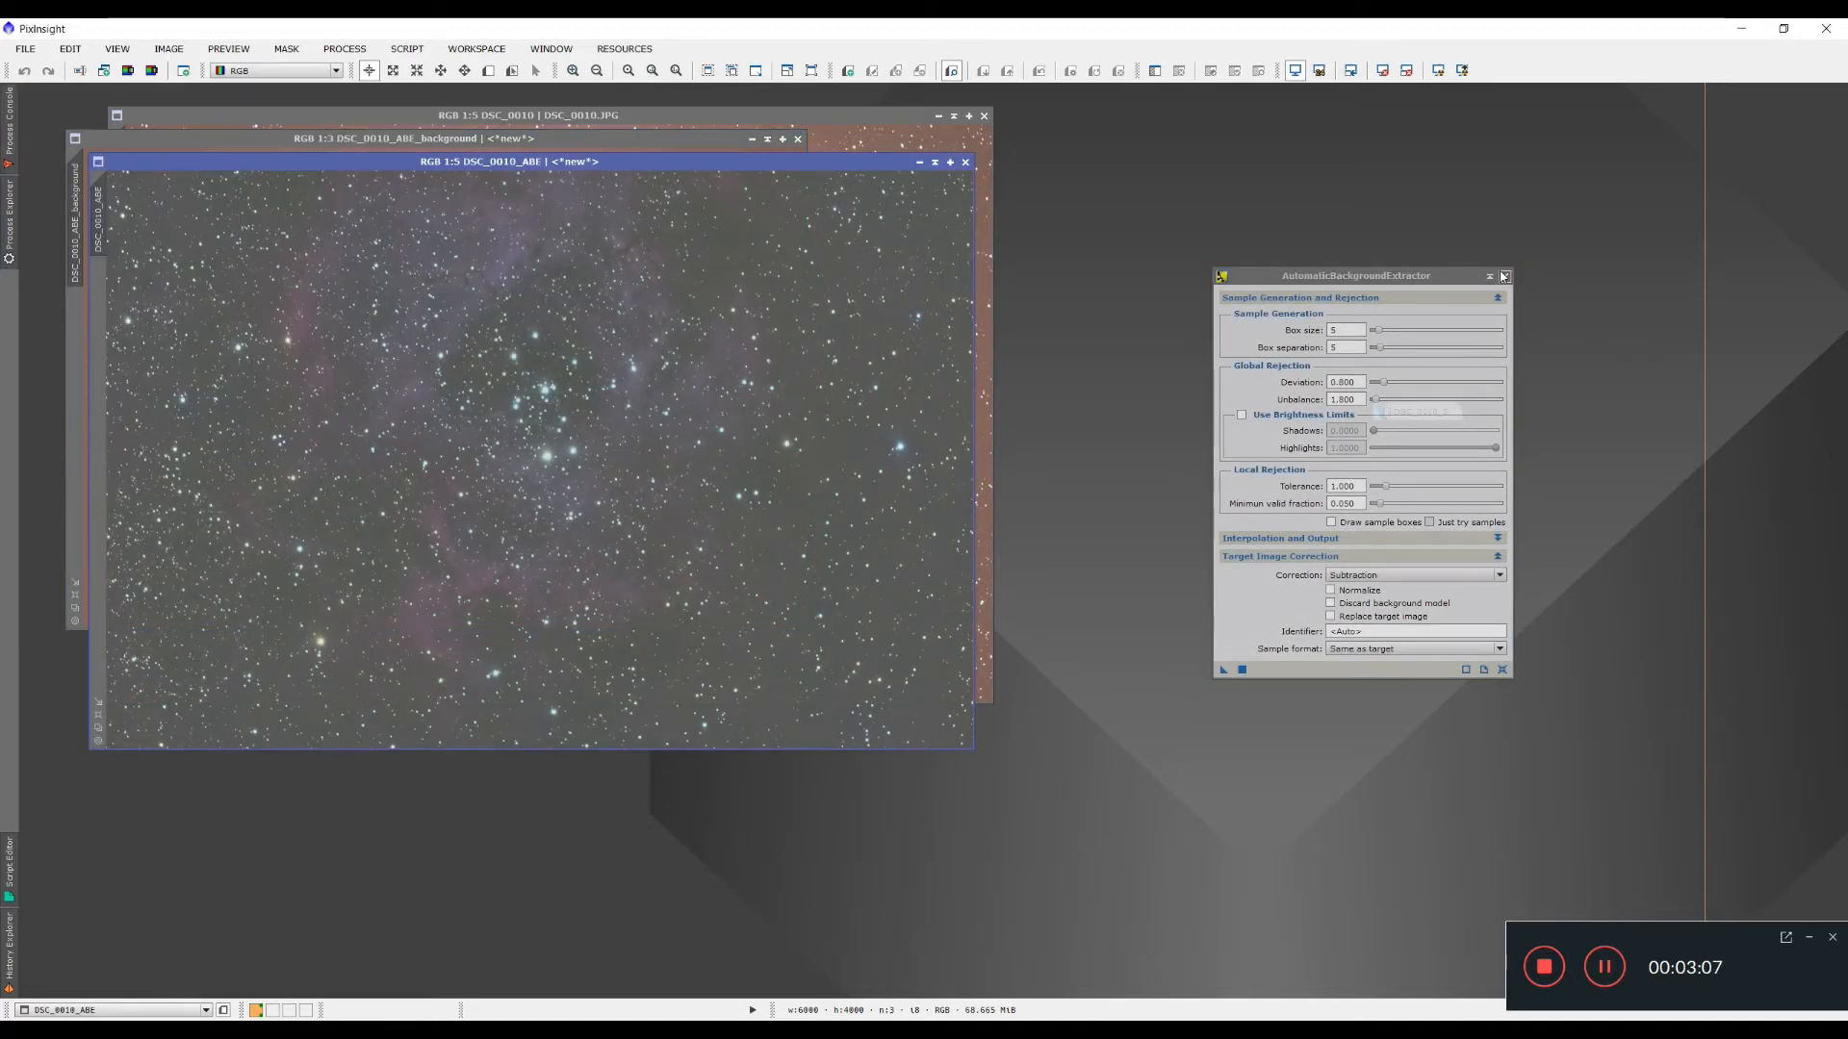
Move the corrected image aside, inspect the extracted background model with an automatic screen stretch, and close the model.
left_click_drag(577, 162, 1259, 246)
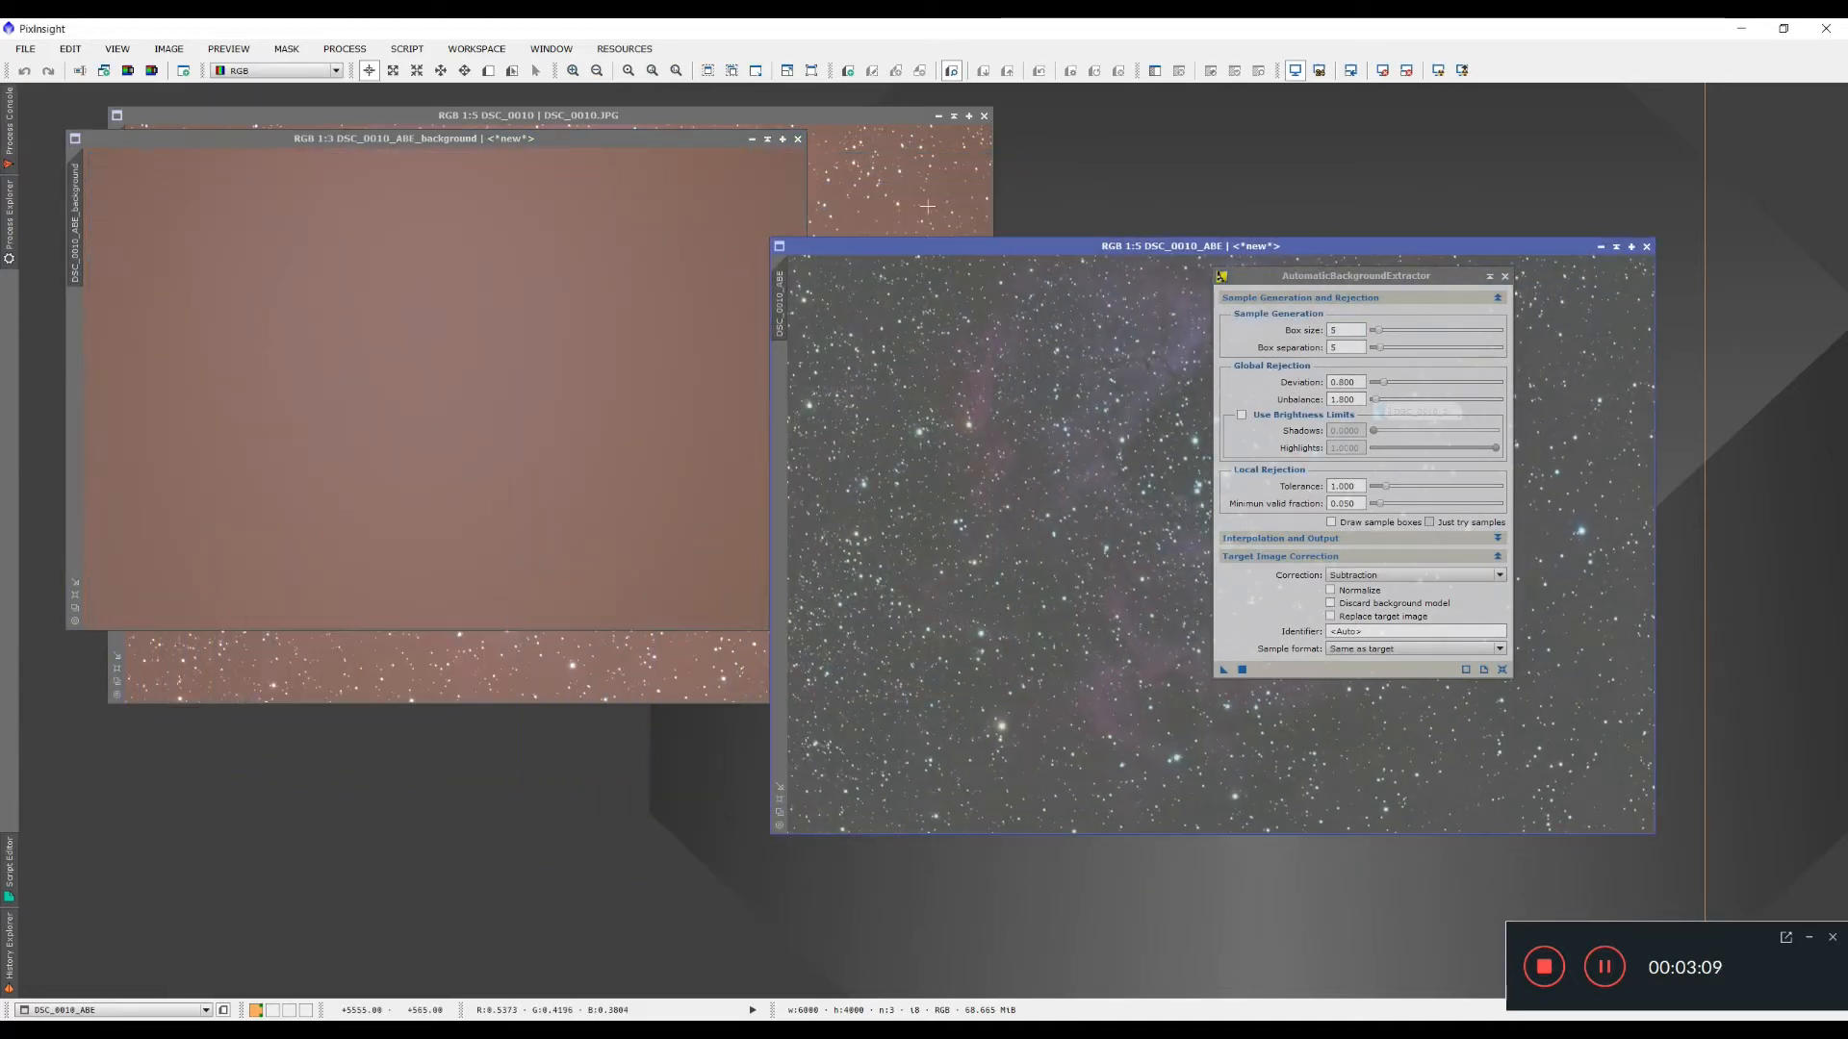
left_click(483, 141)
left_click(1438, 71)
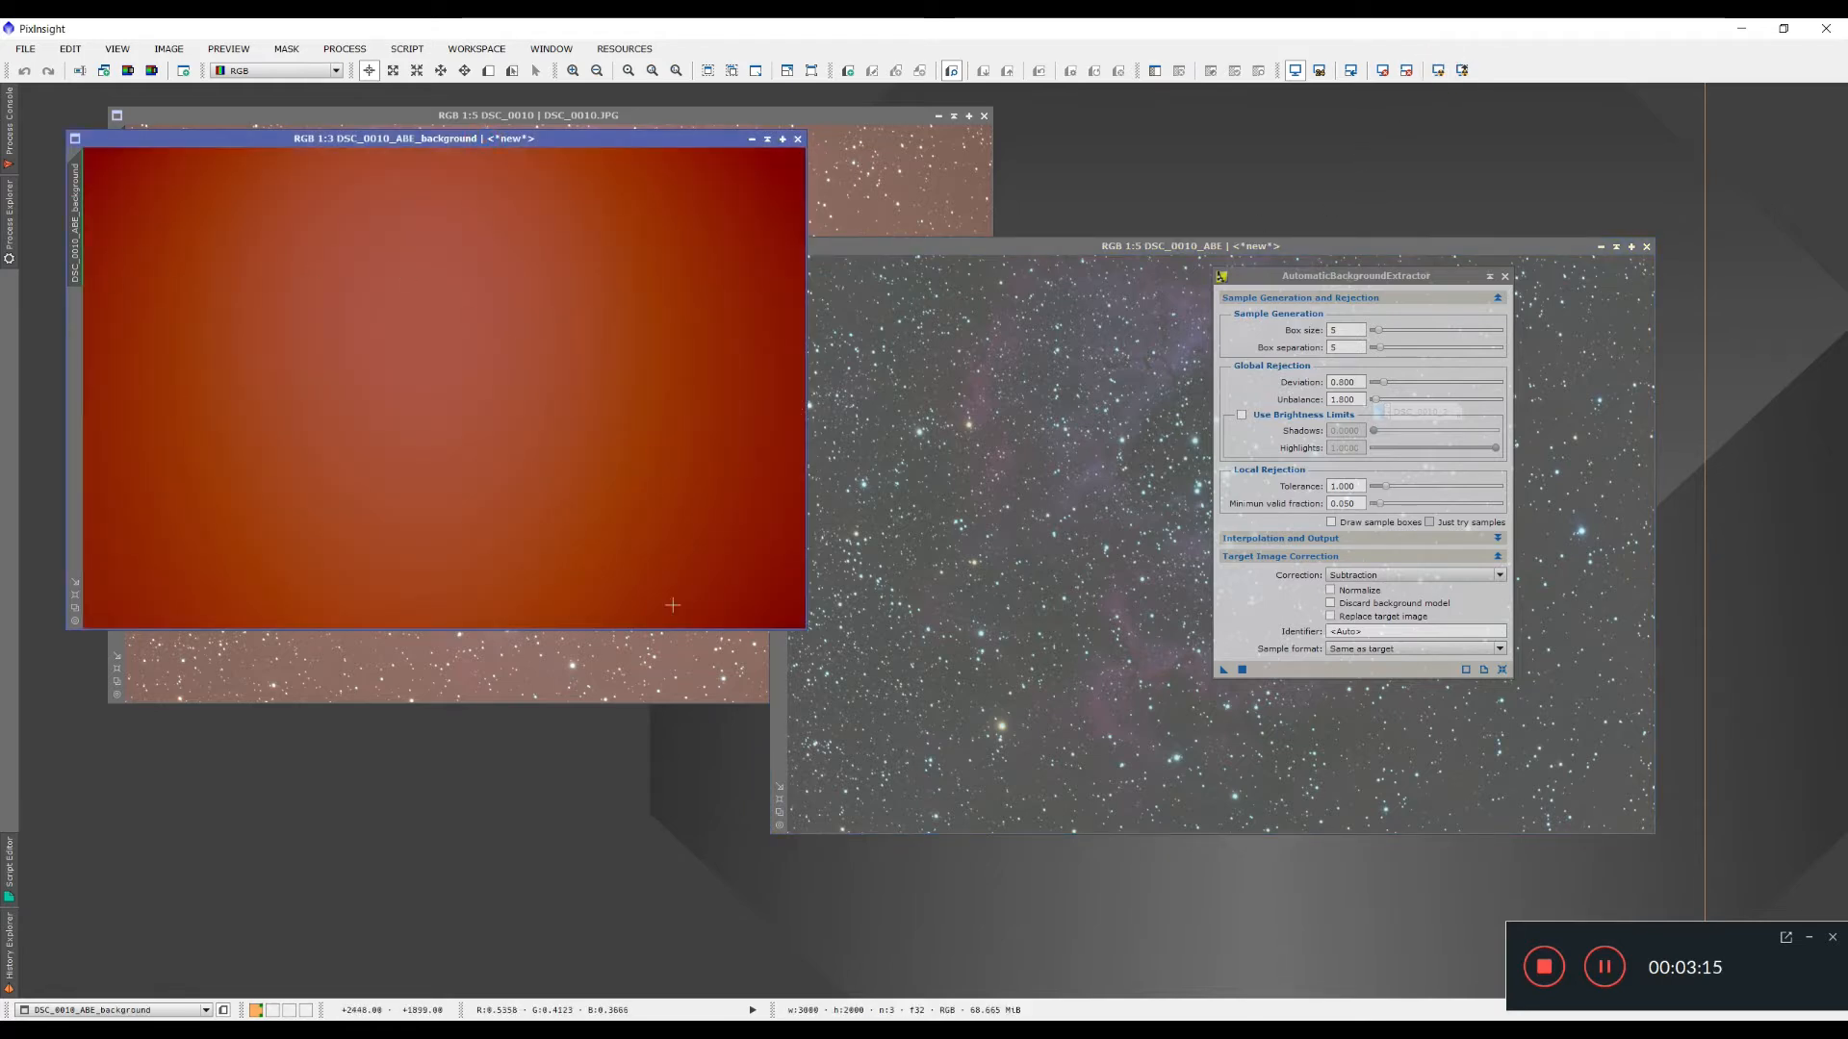
left_click(798, 139)
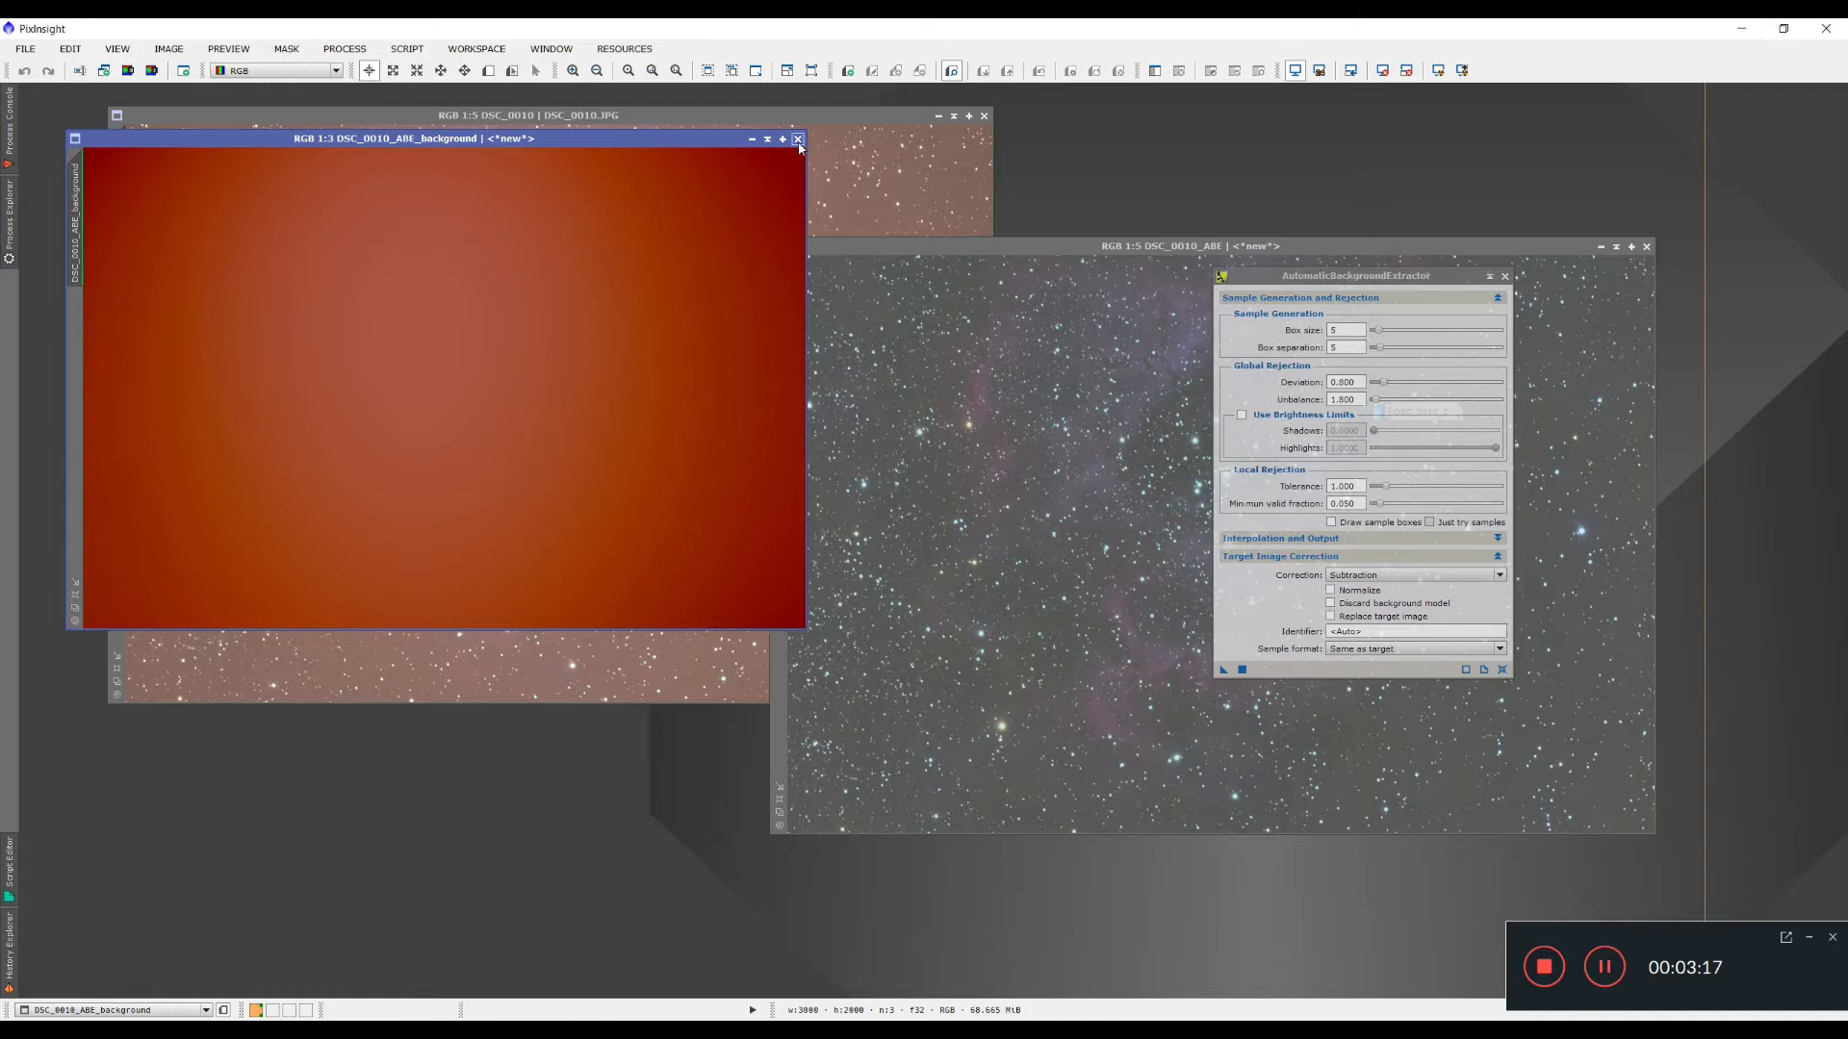
Tidy the workspace: iconize DSC_0010, close AutomaticBackgroundExtractor, and park both image icons away from the DSC_0010_ABE image.
left_click(939, 115)
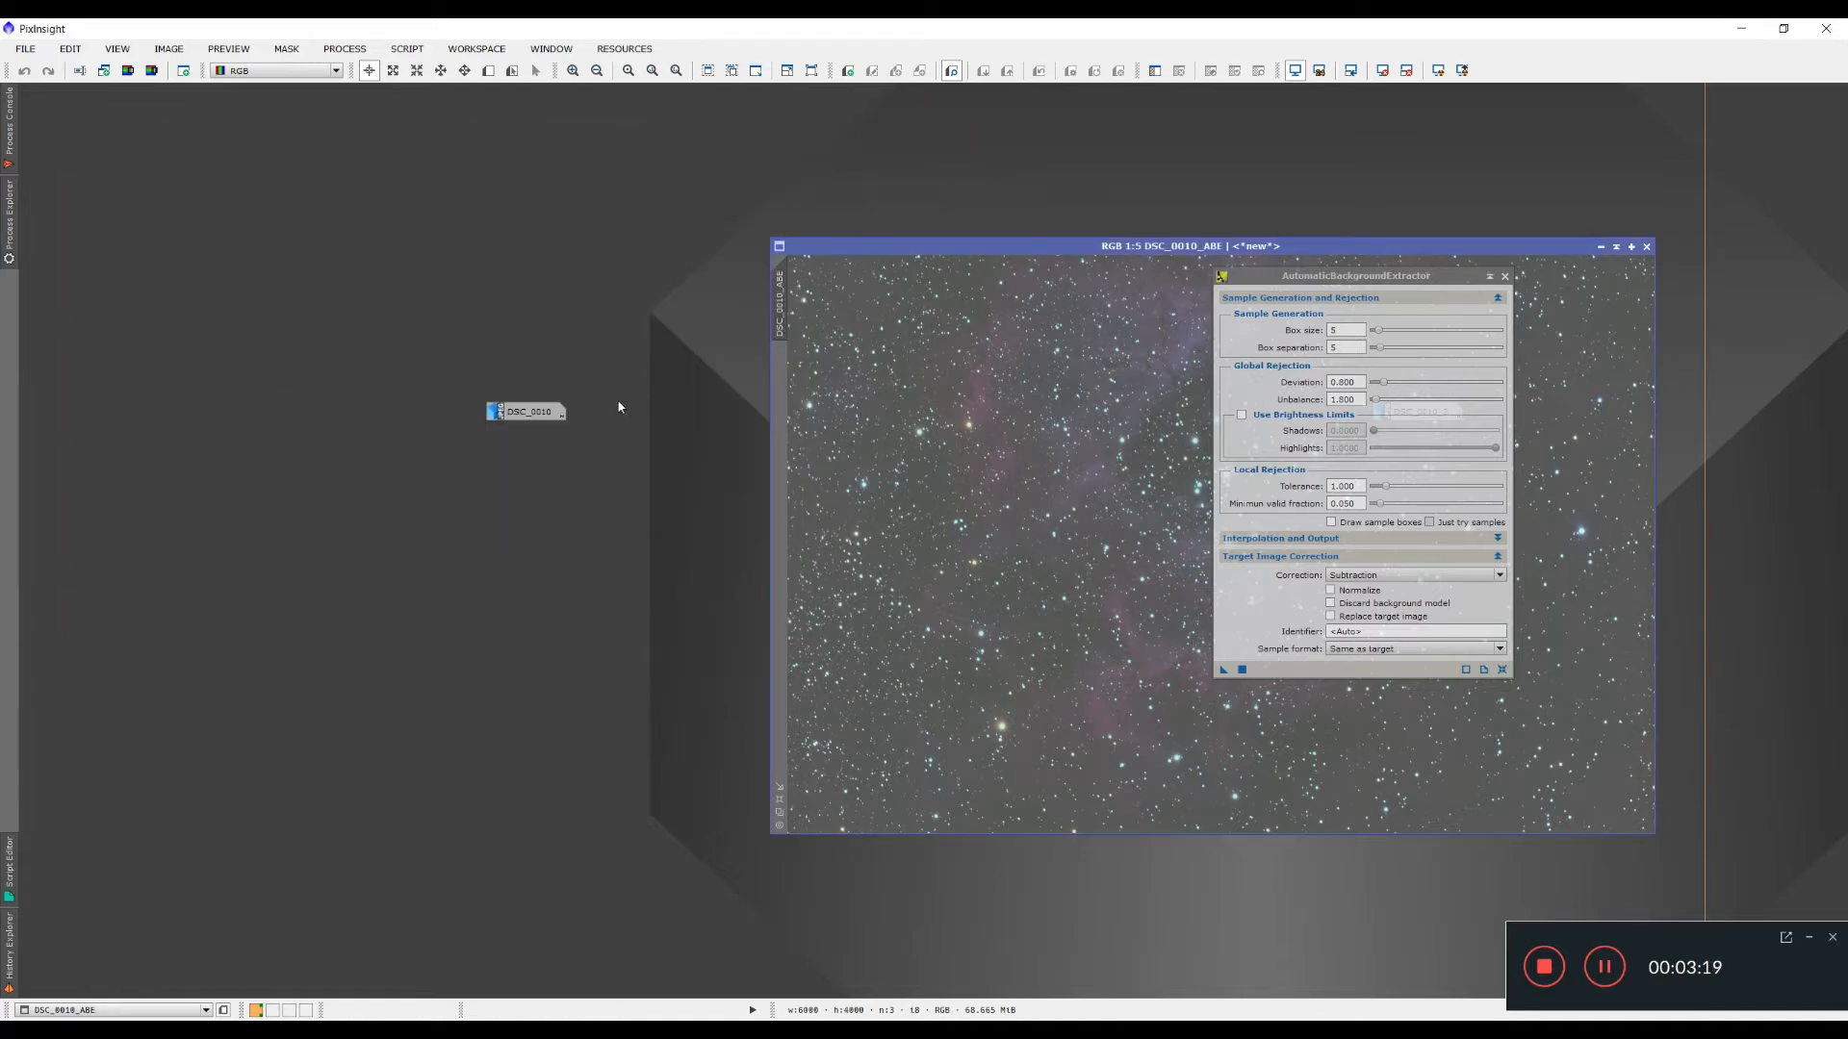
left_click_drag(536, 416, 1787, 96)
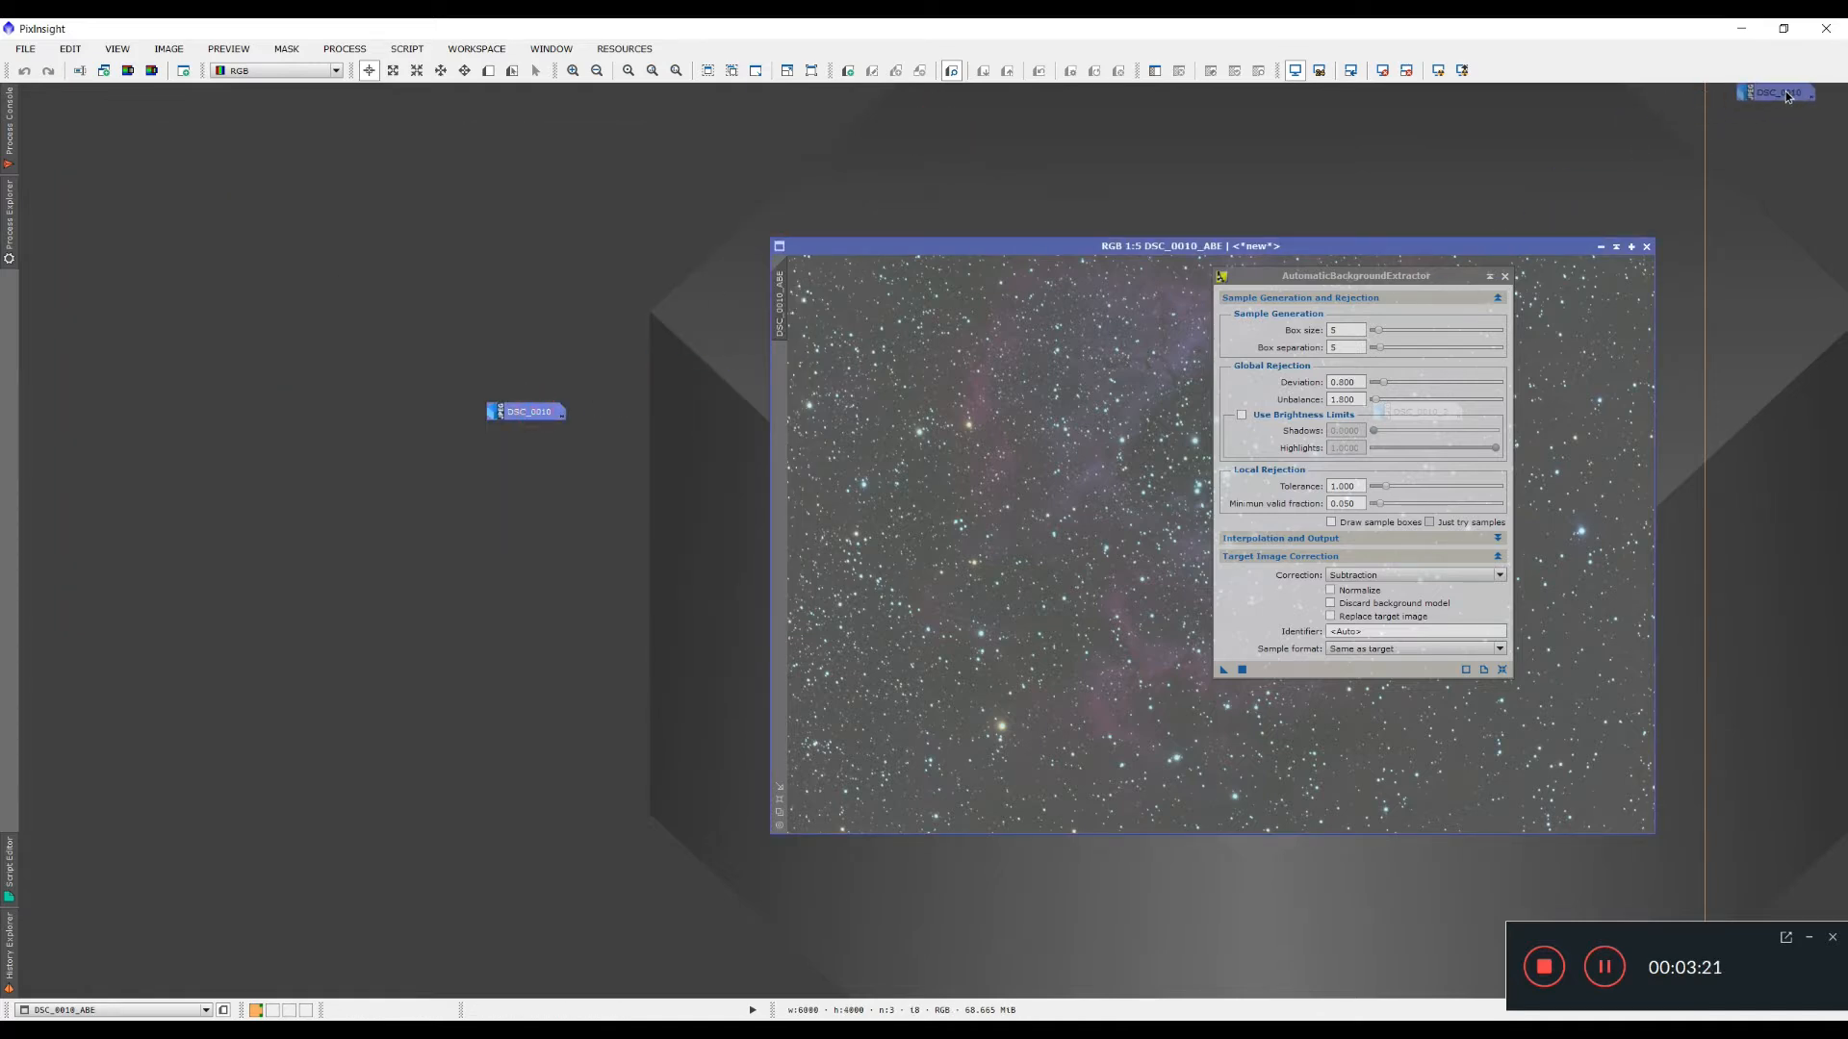
left_click_drag(1373, 248, 741, 157)
left_click_drag(1343, 280, 1406, 259)
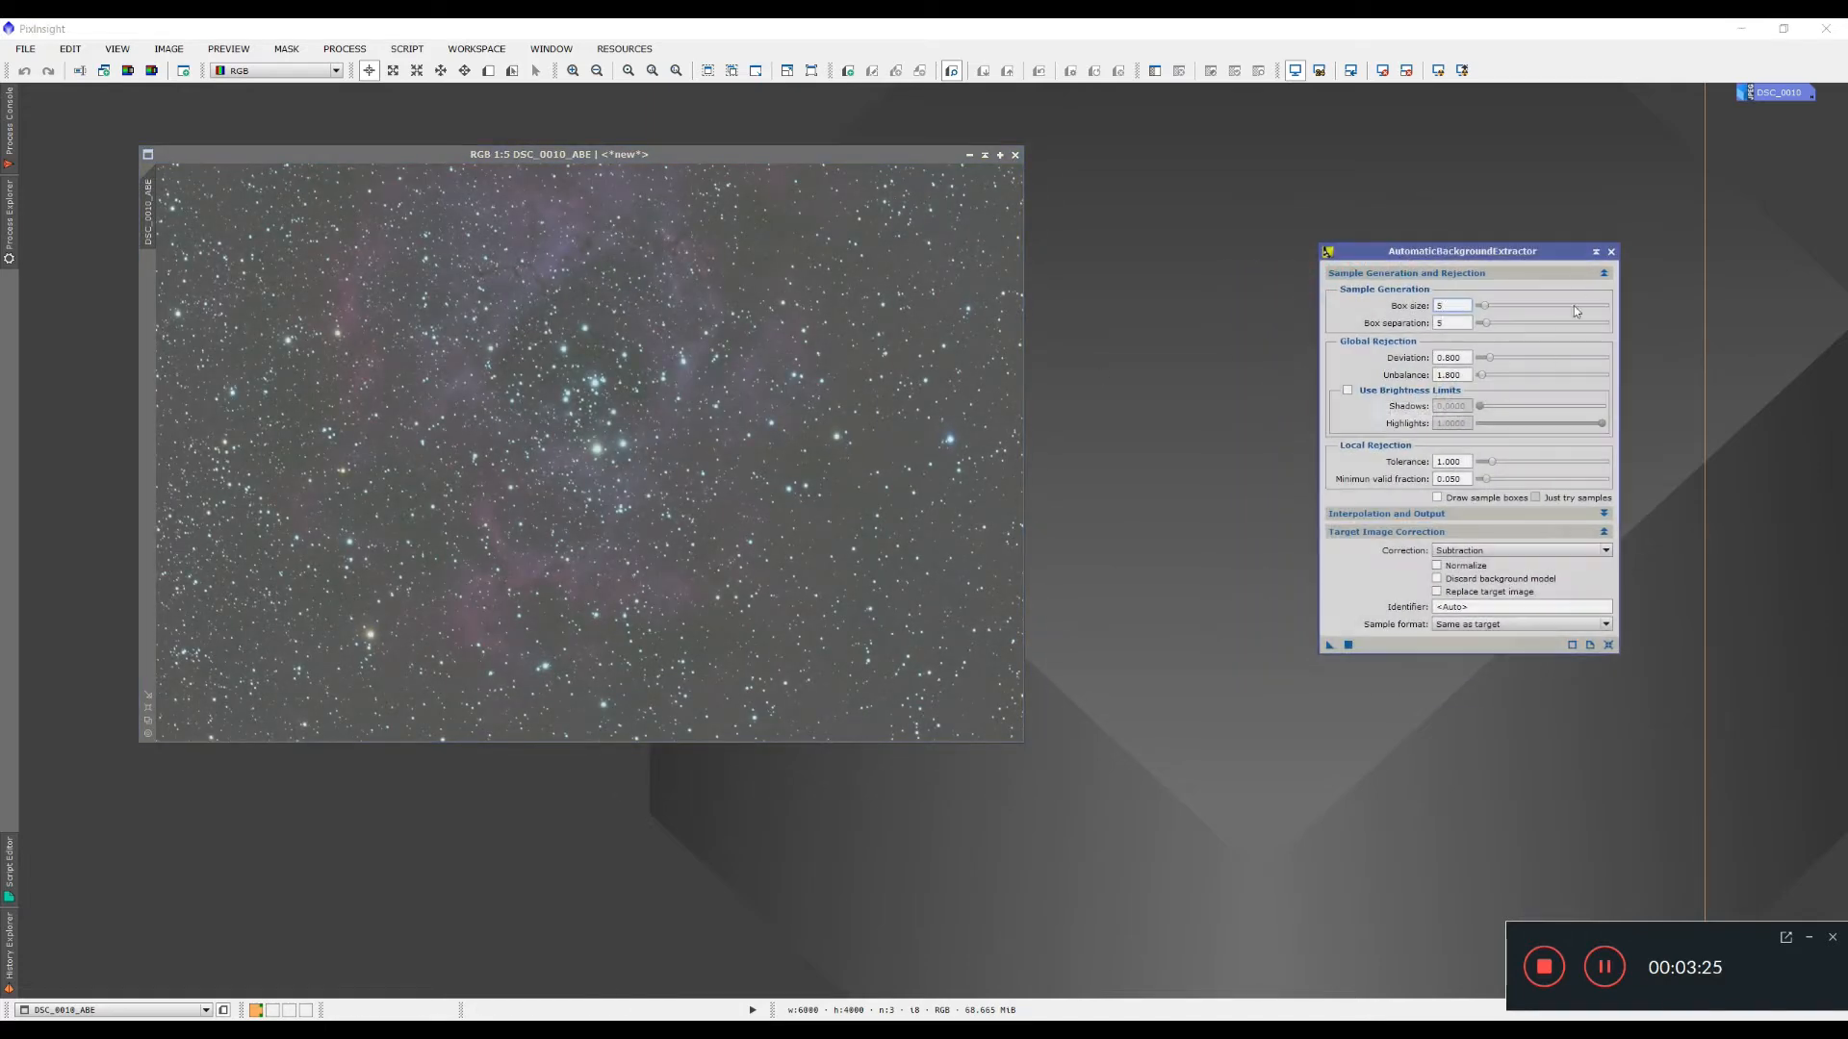
left_click(1612, 252)
left_click_drag(1422, 420, 1771, 615)
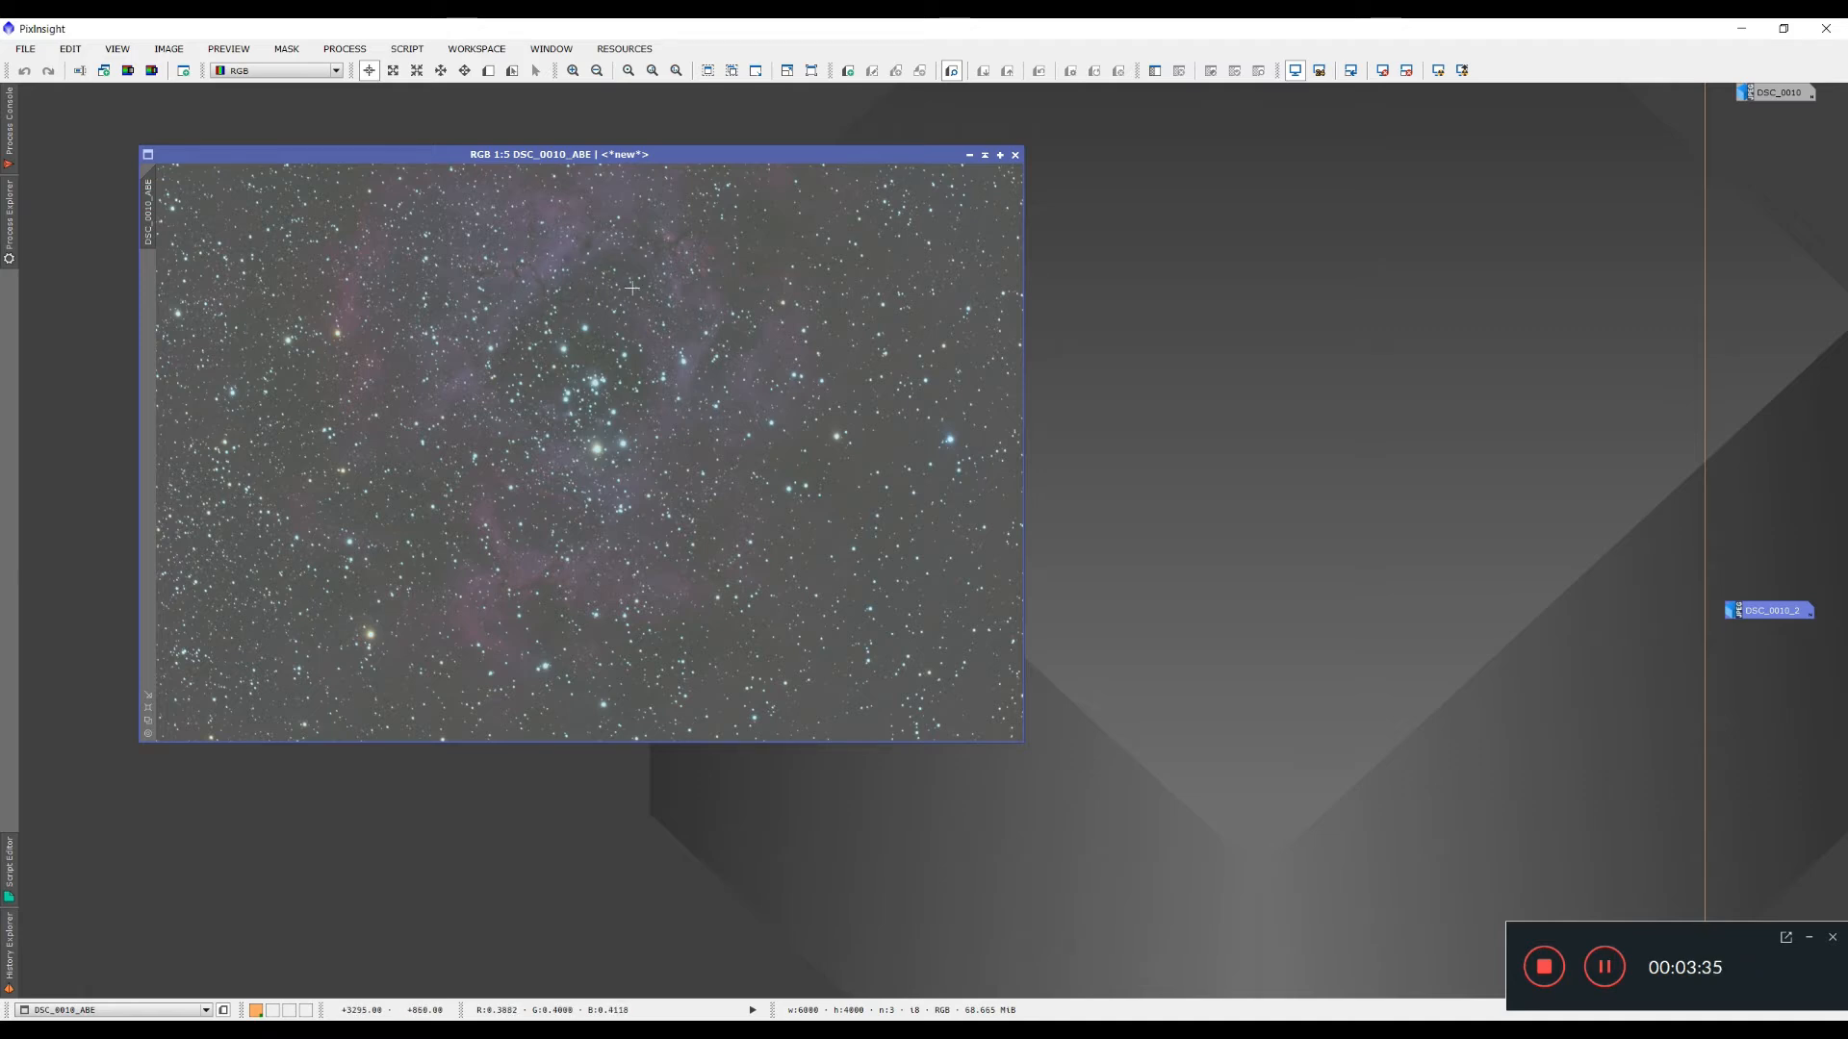
Compare the DSC_0010_ABE image side by side with the restored DSC_0010_2 reference, and iconize the reference.
double_click(1770, 616)
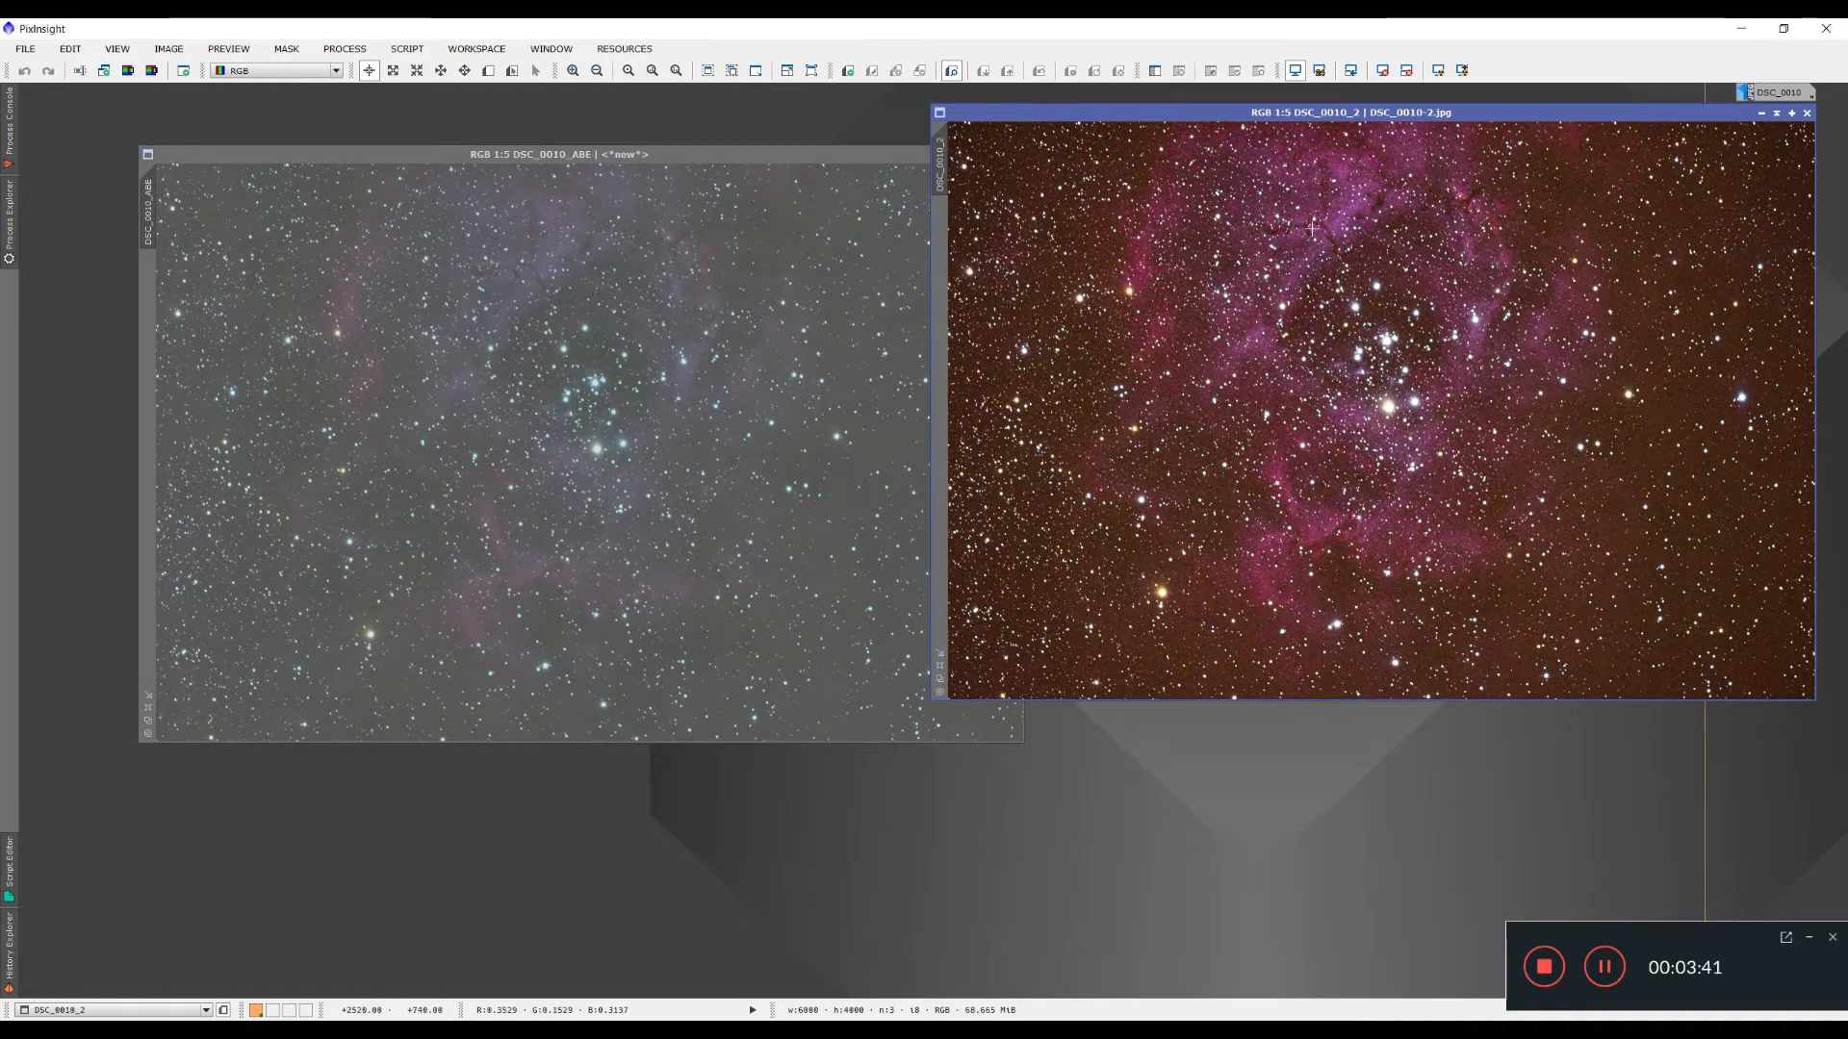
left_click_drag(1337, 113, 1385, 162)
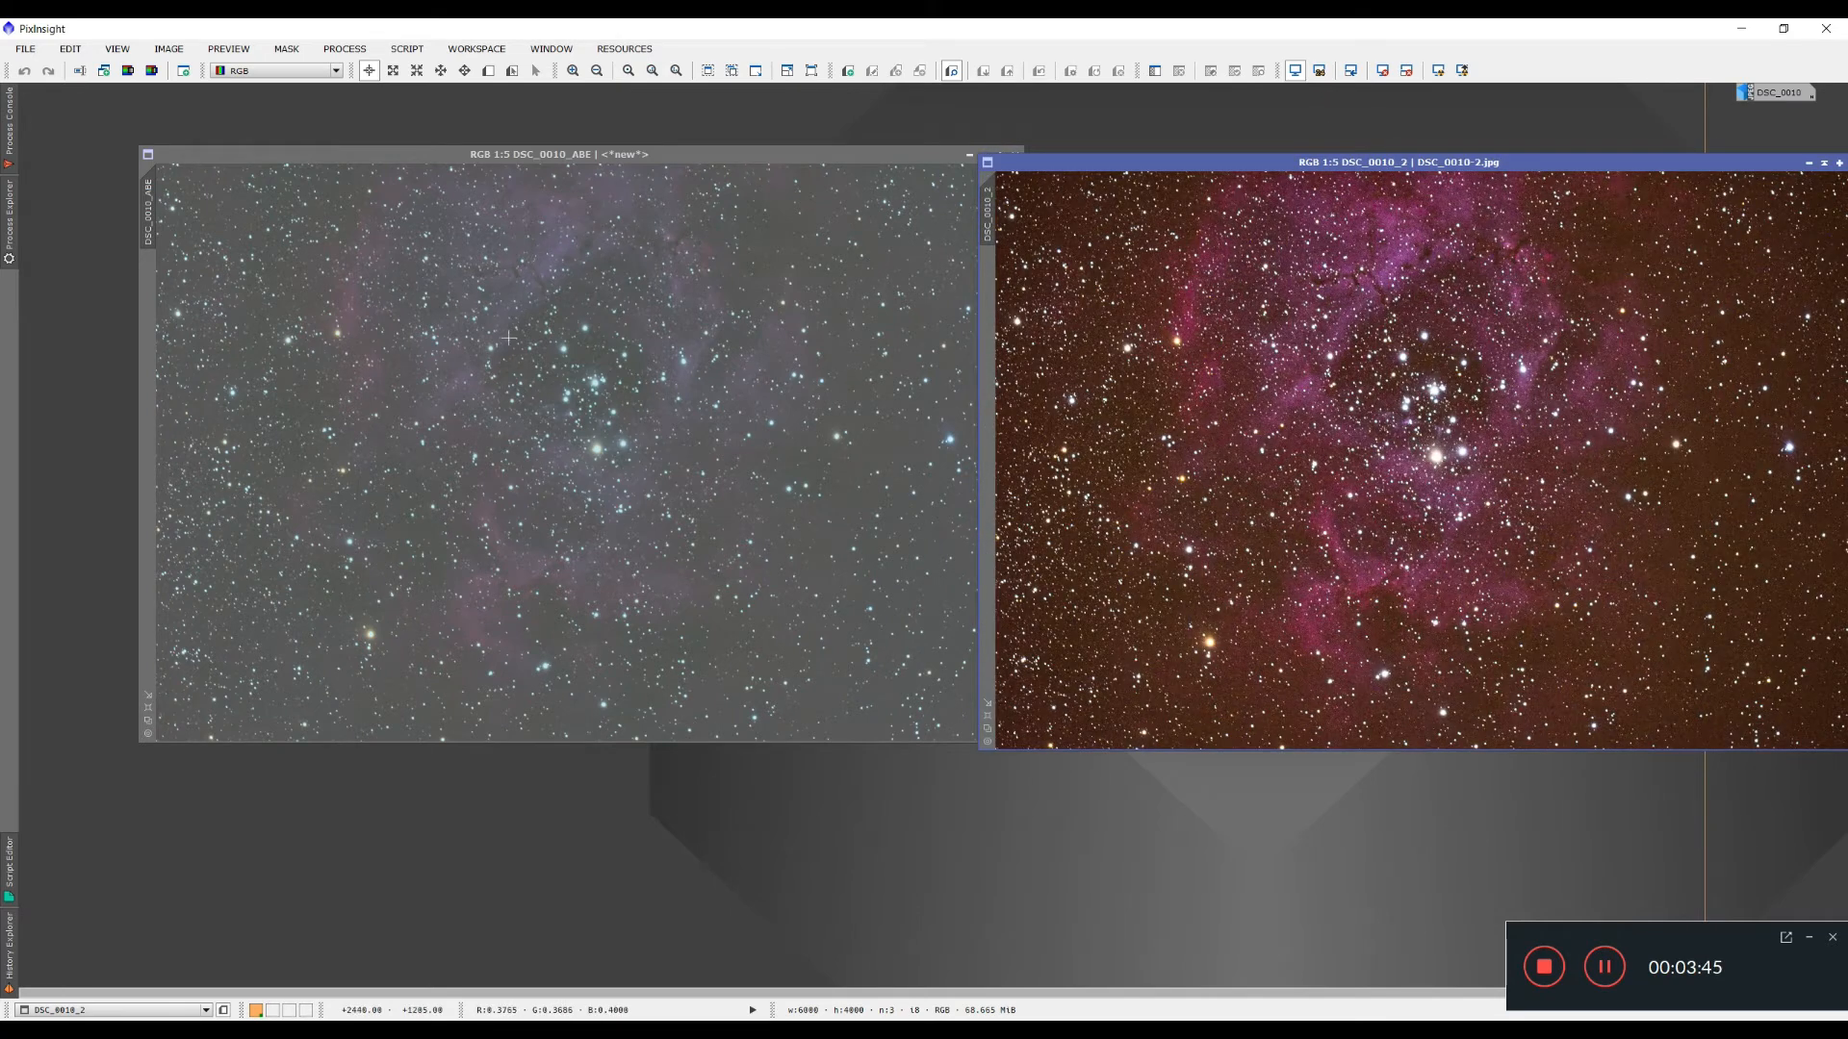
left_click(1809, 162)
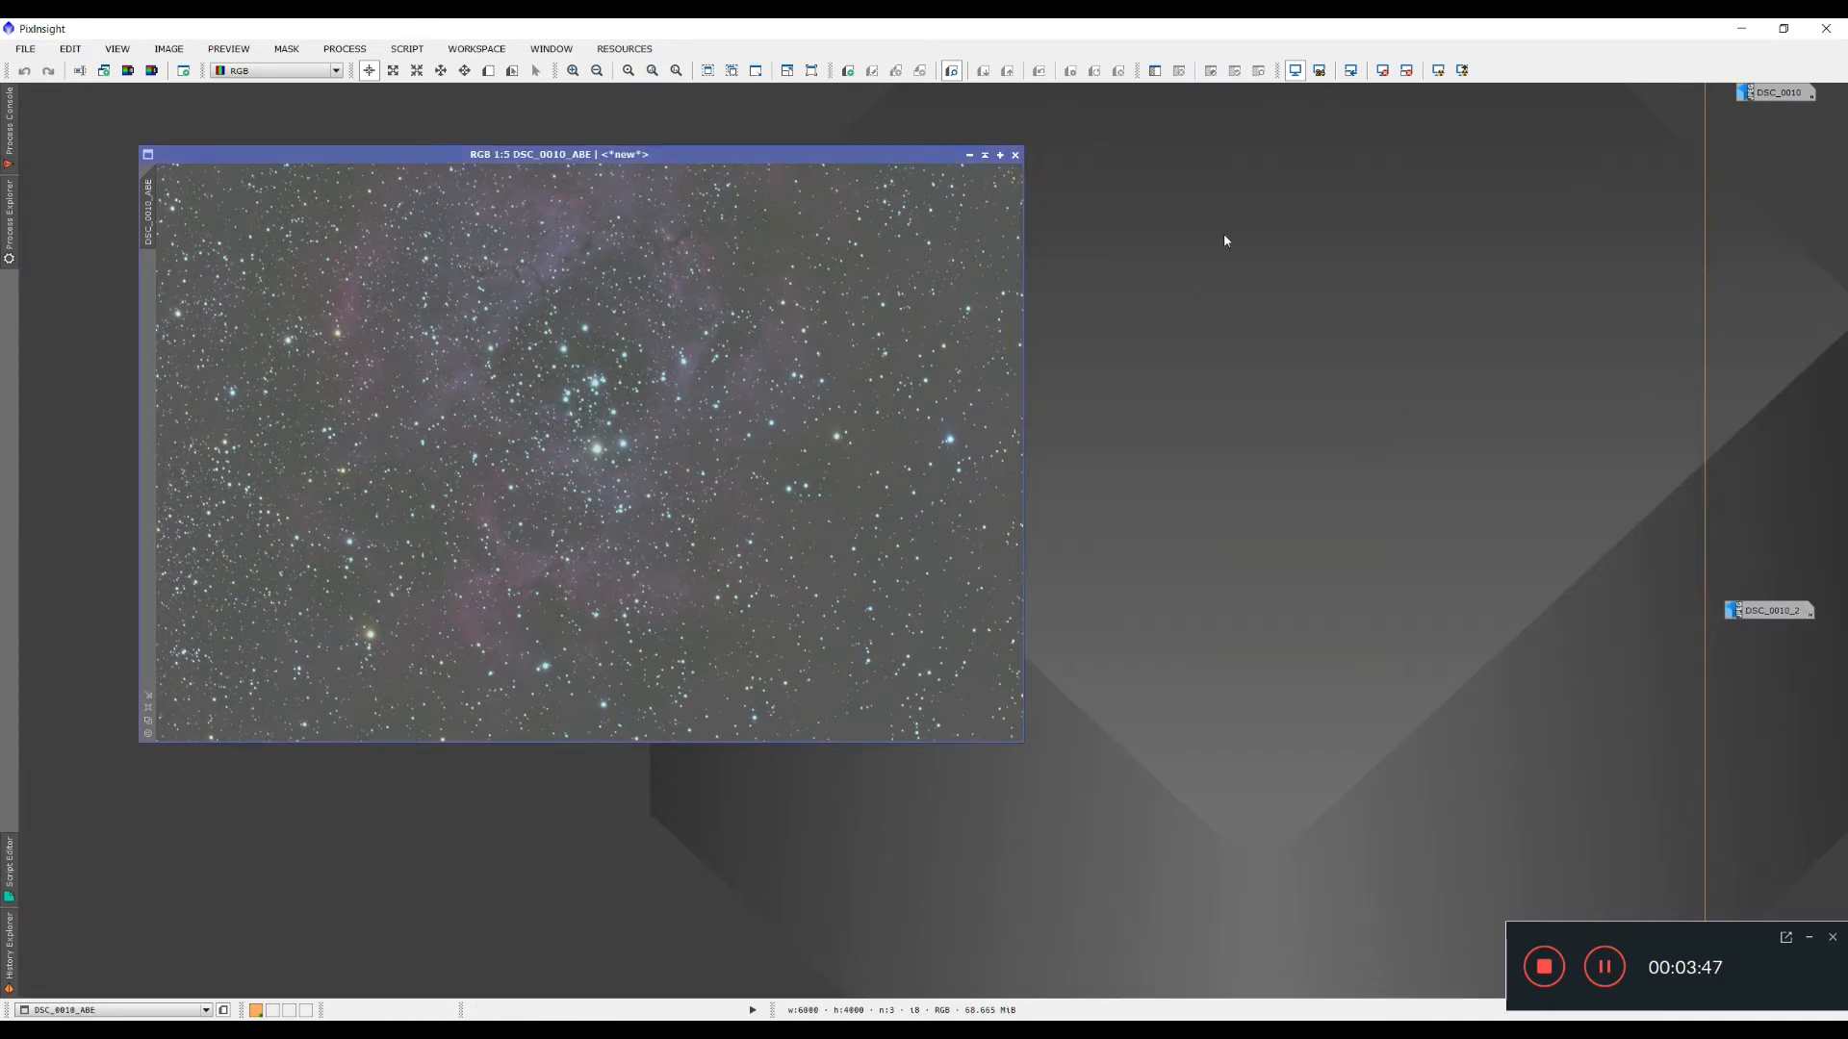
Preview DSC_0010_ABE with an automatic screen stretch and reset the stretch.
left_click(1438, 69)
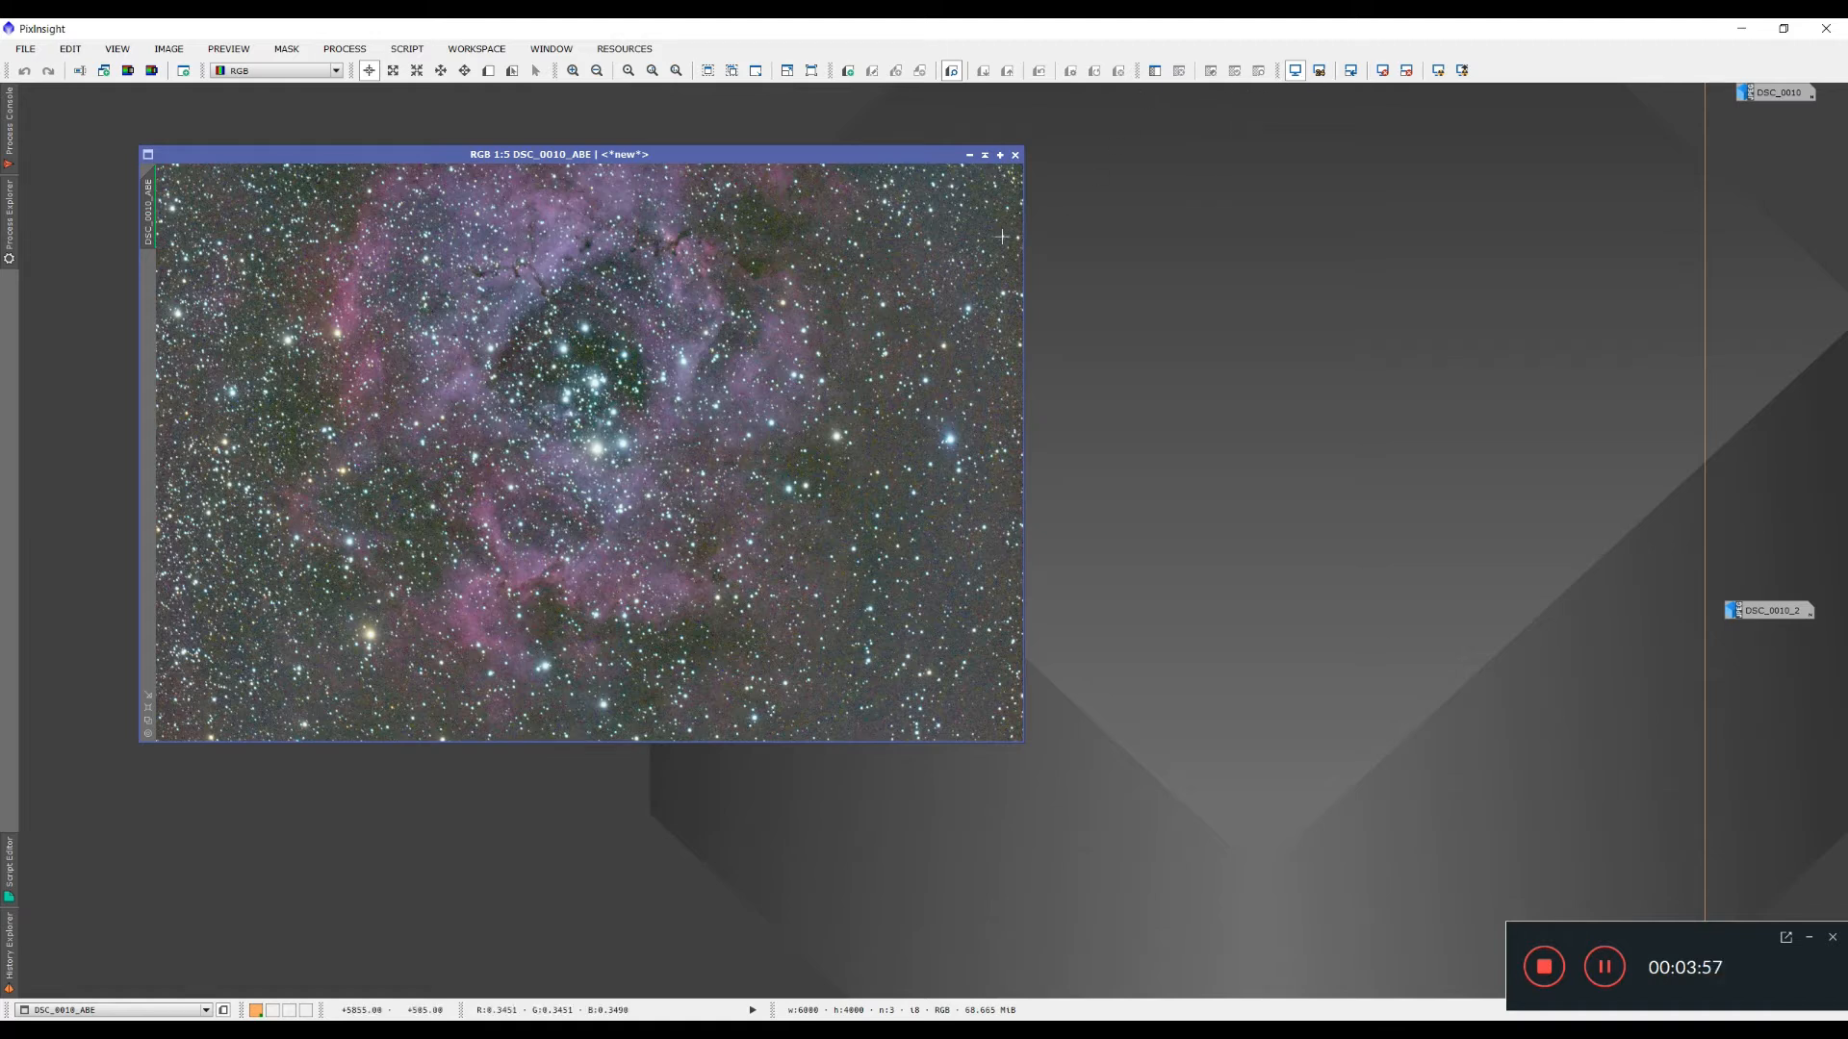
key("F12")
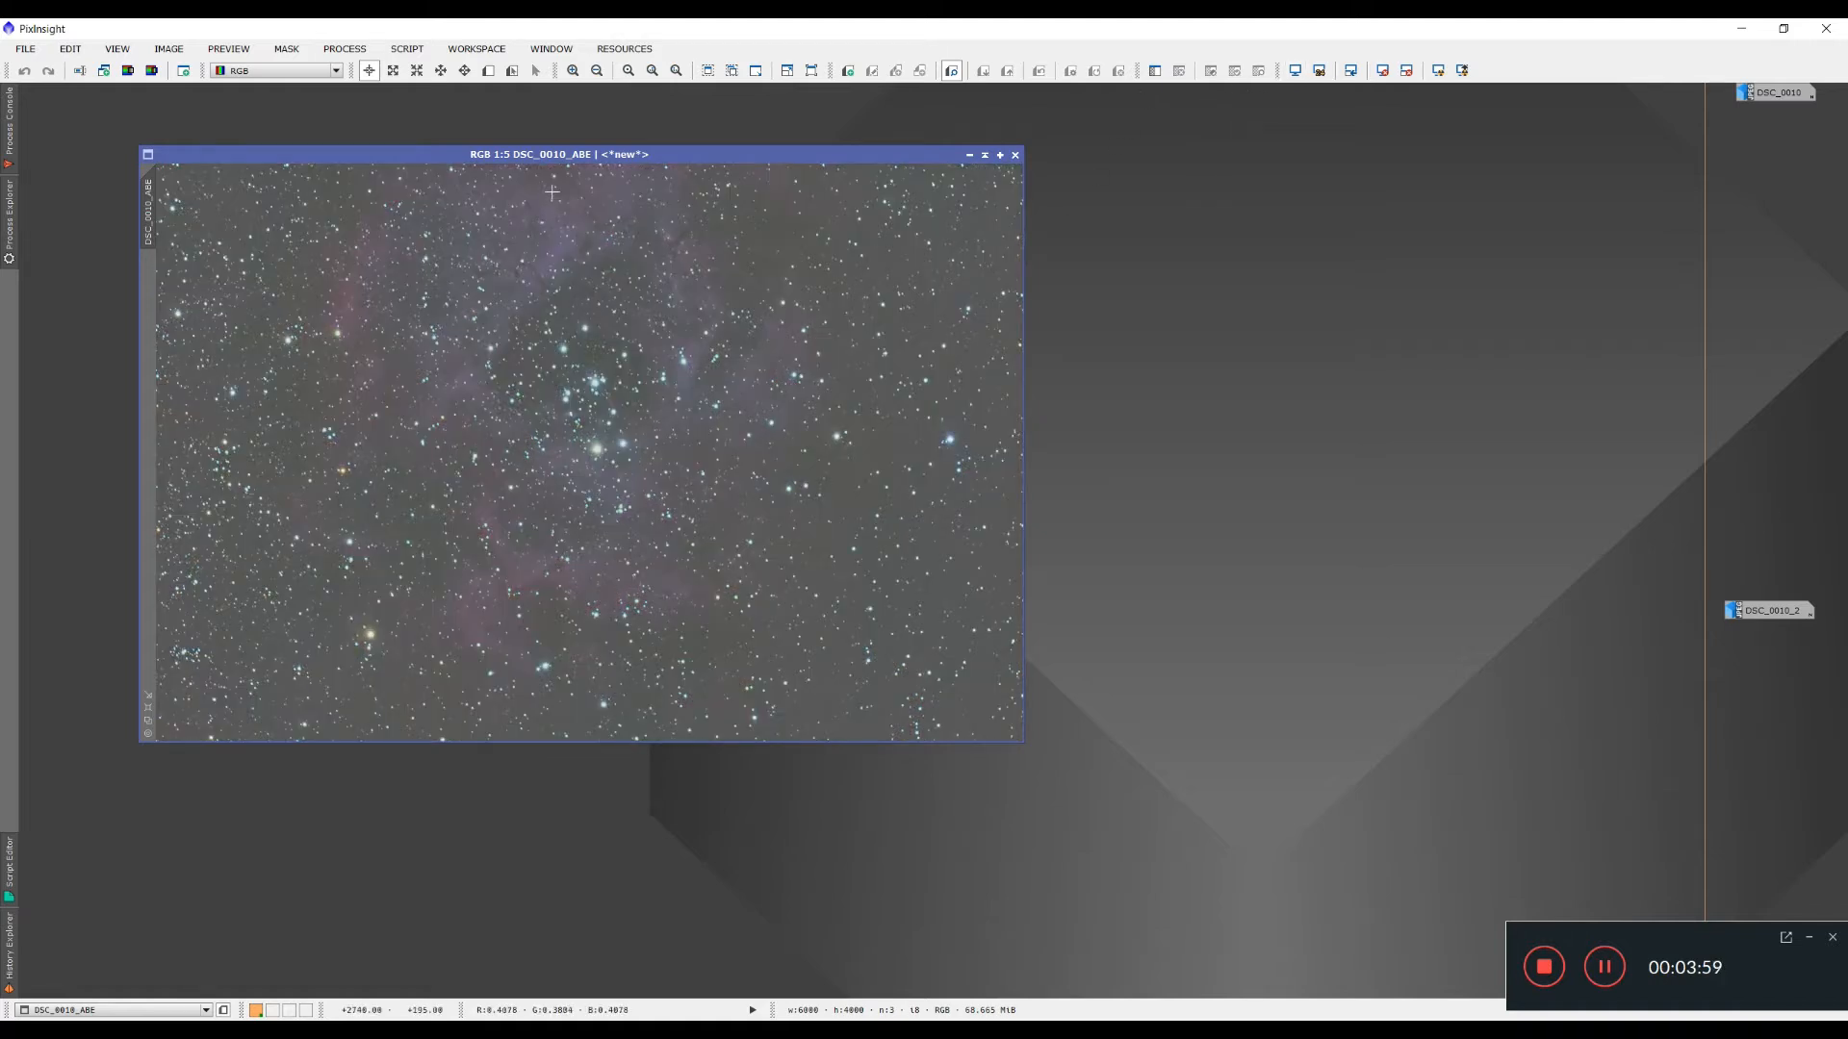
left_click_drag(530, 152, 544, 158)
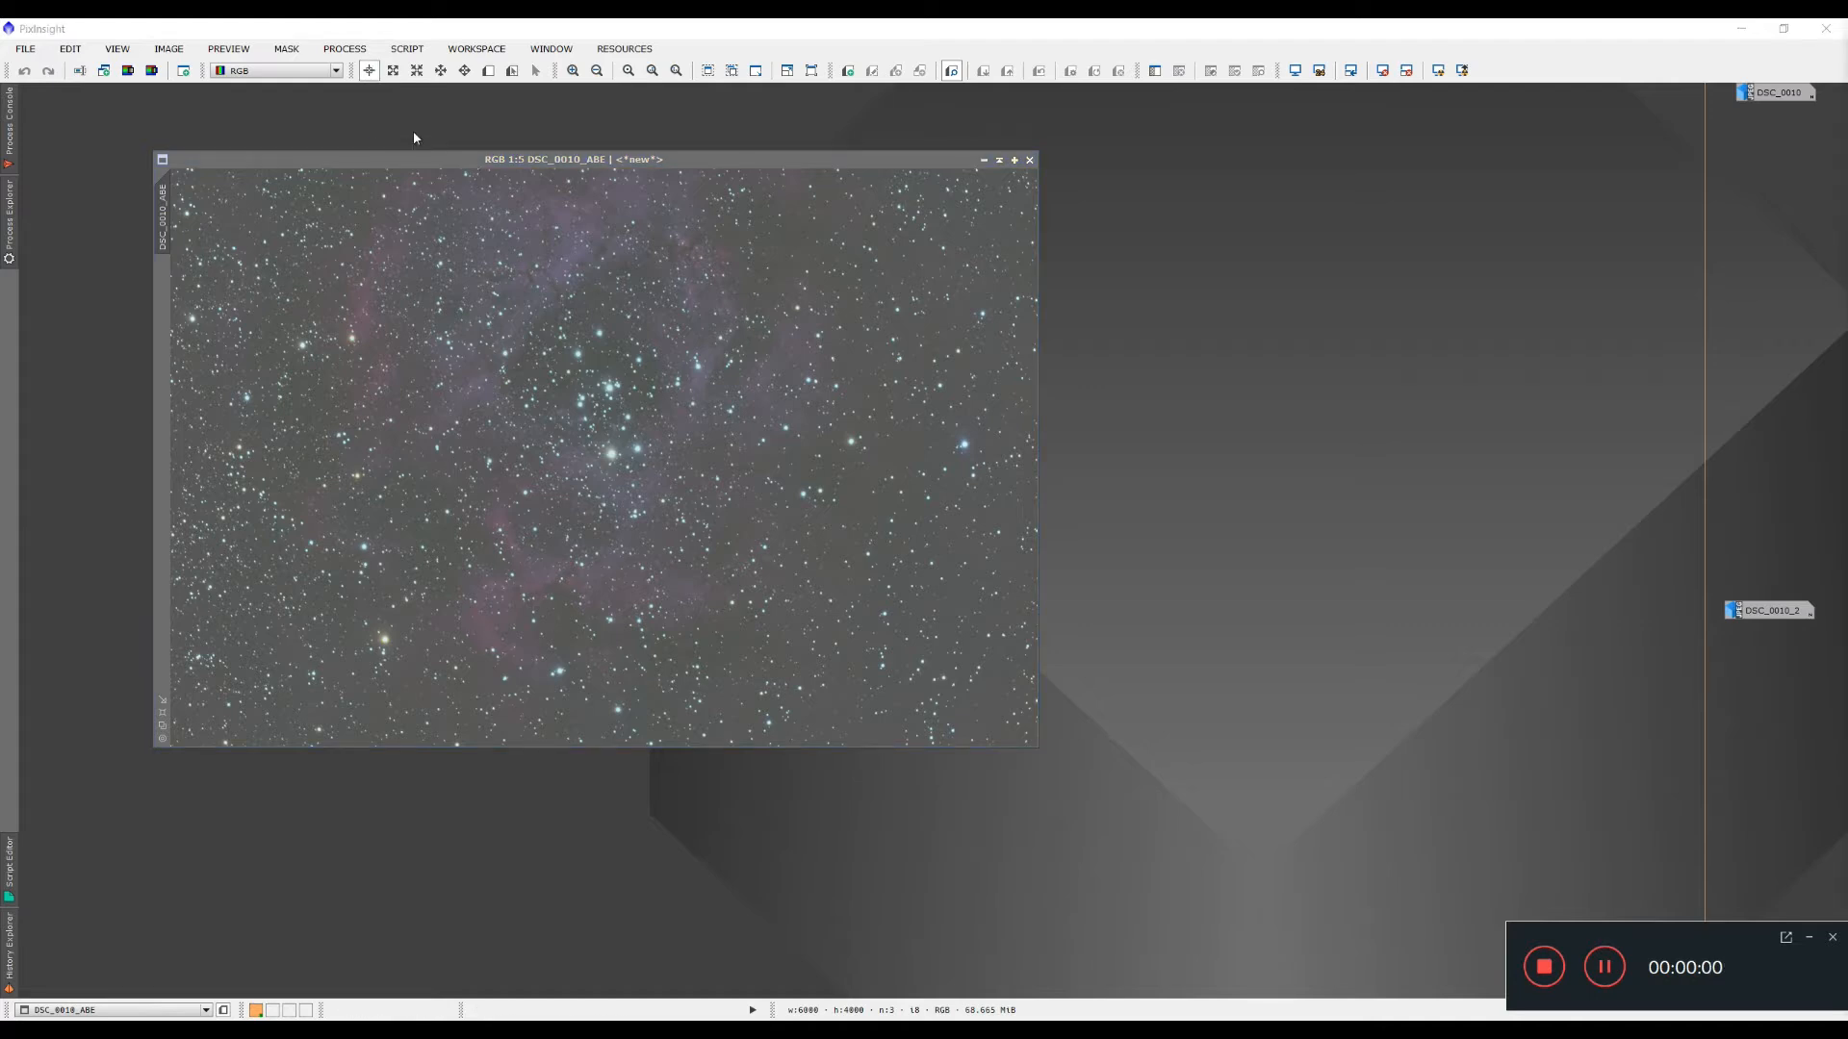
Open the RangeSelection process with a real-time preview of DSC_0010_ABE.
left_click(347, 50)
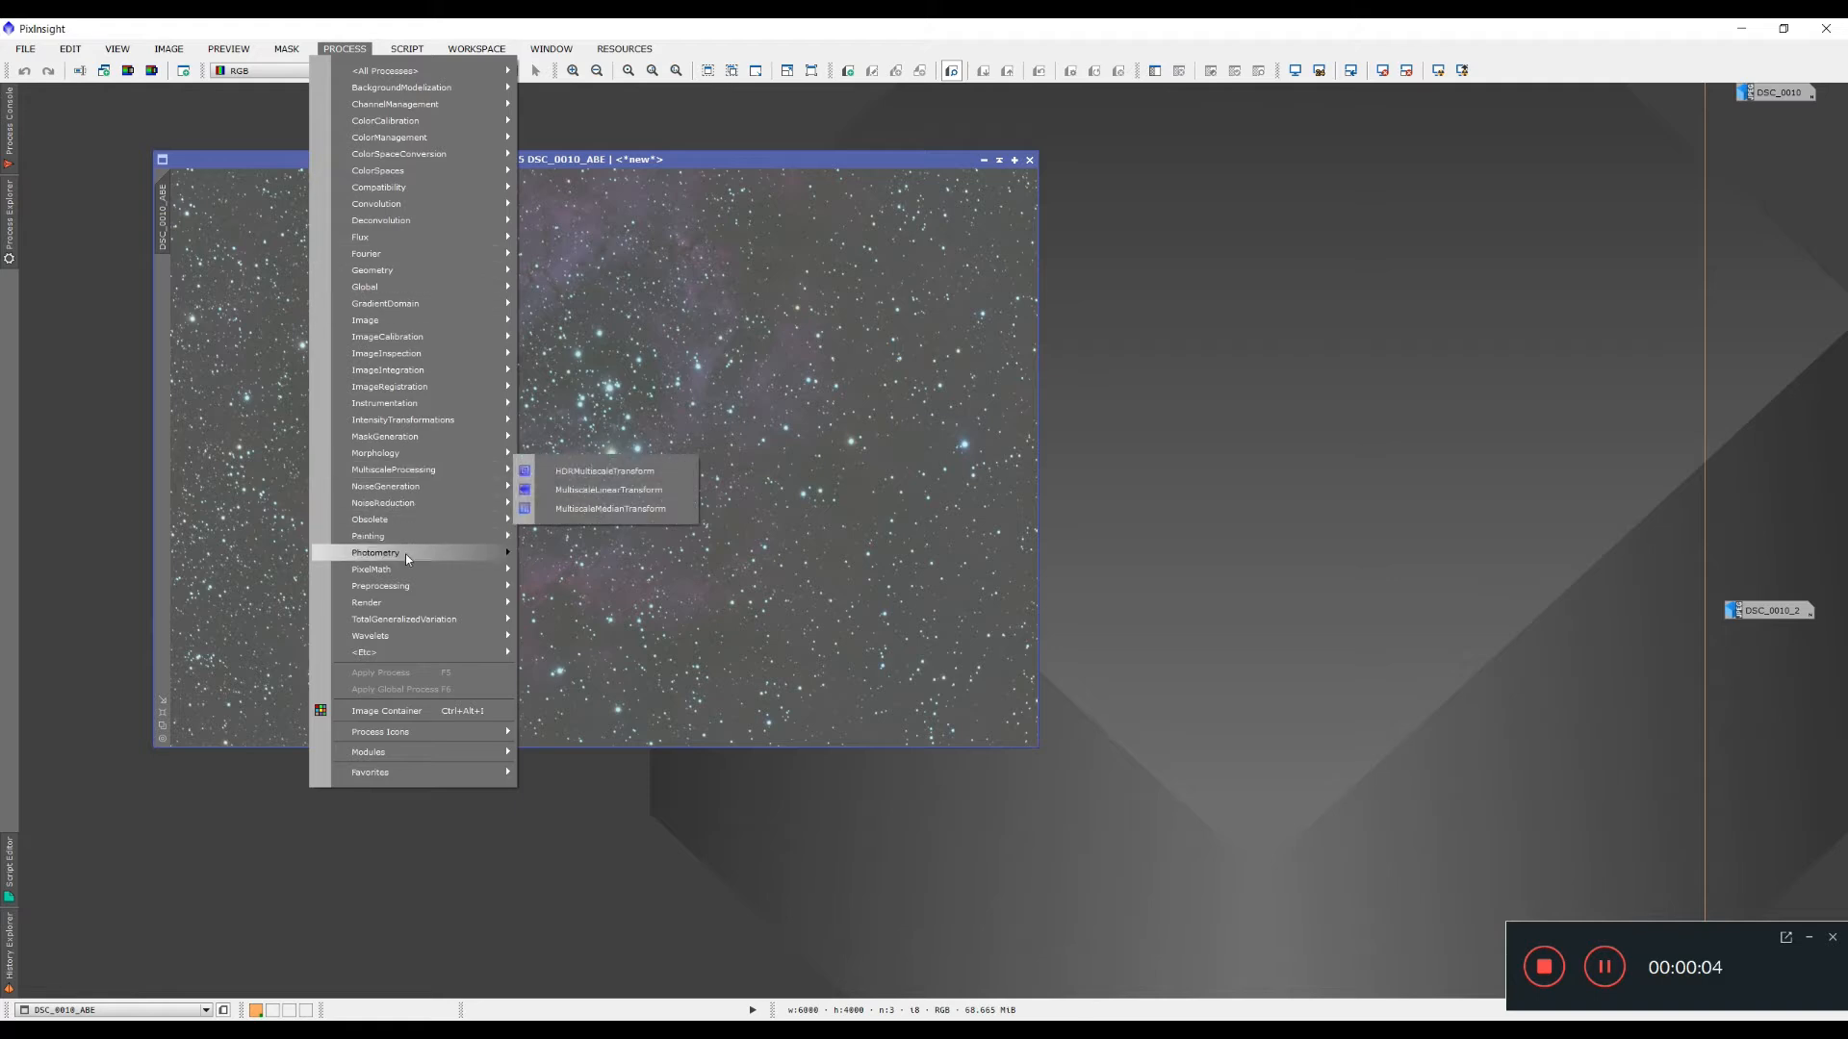
mouse_move(417, 438)
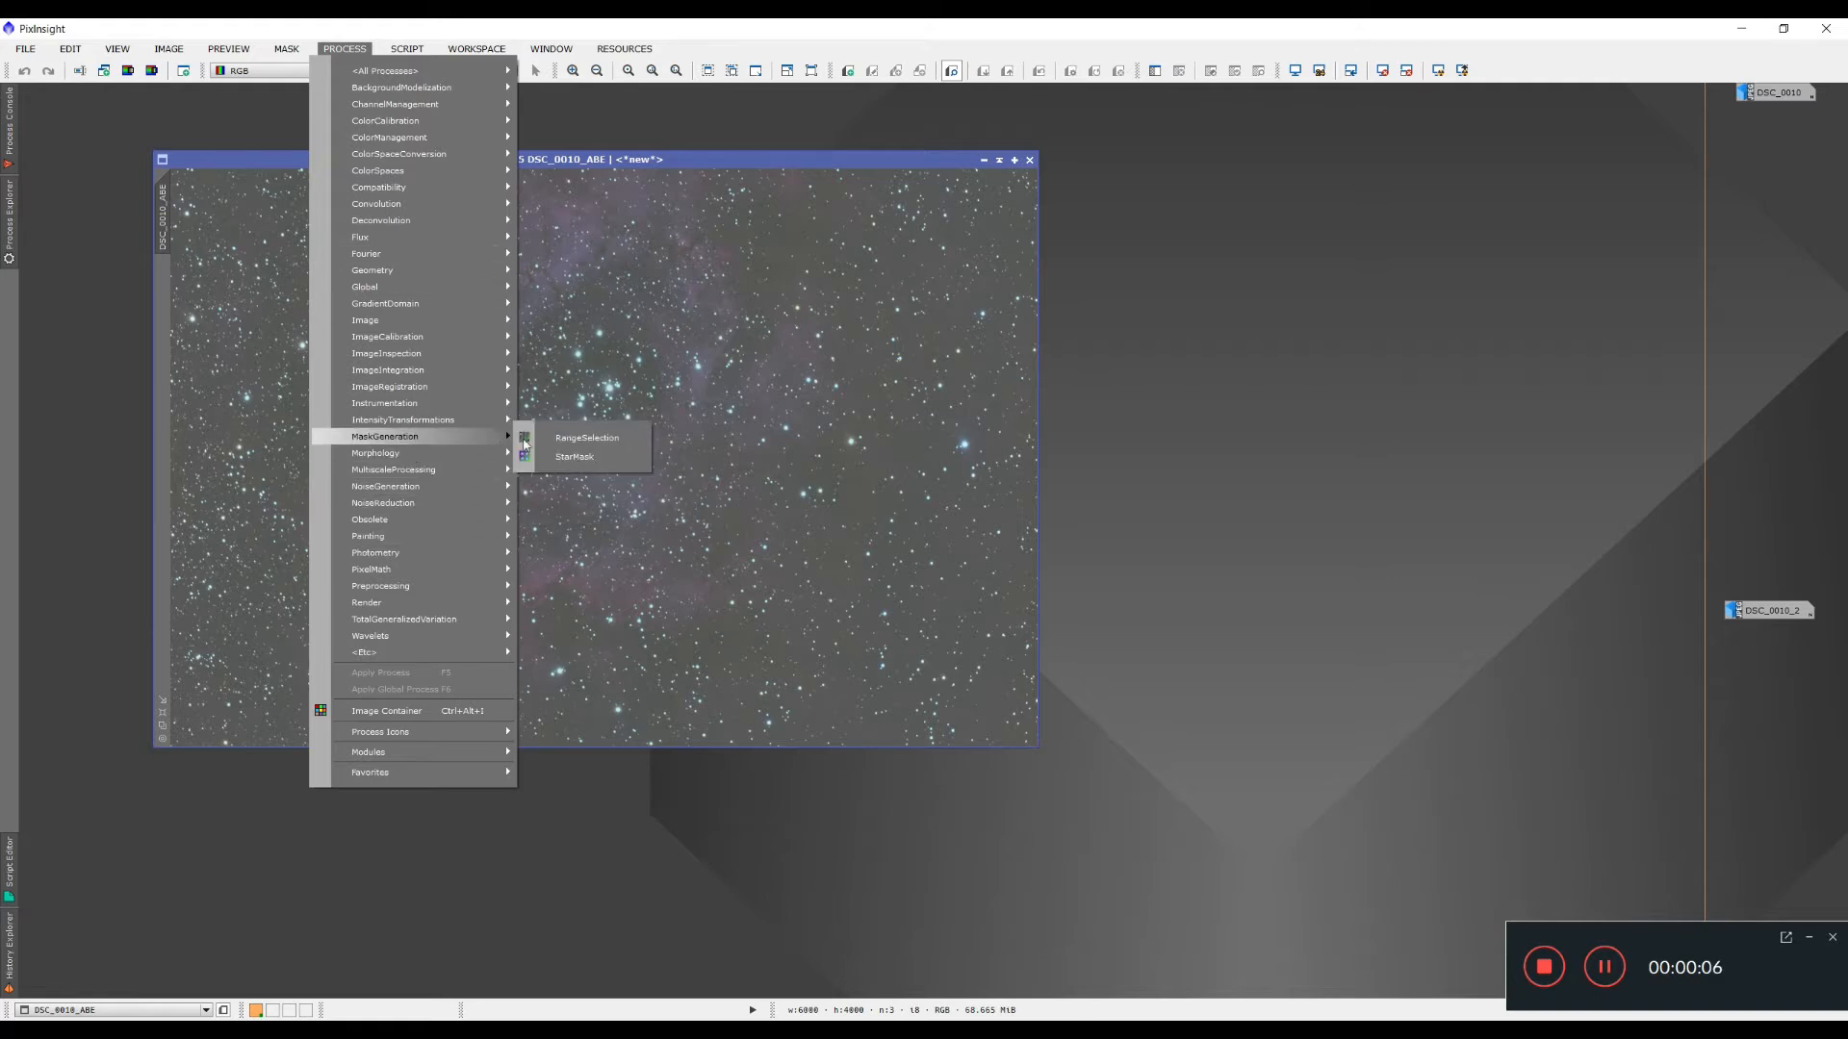
left_click(586, 439)
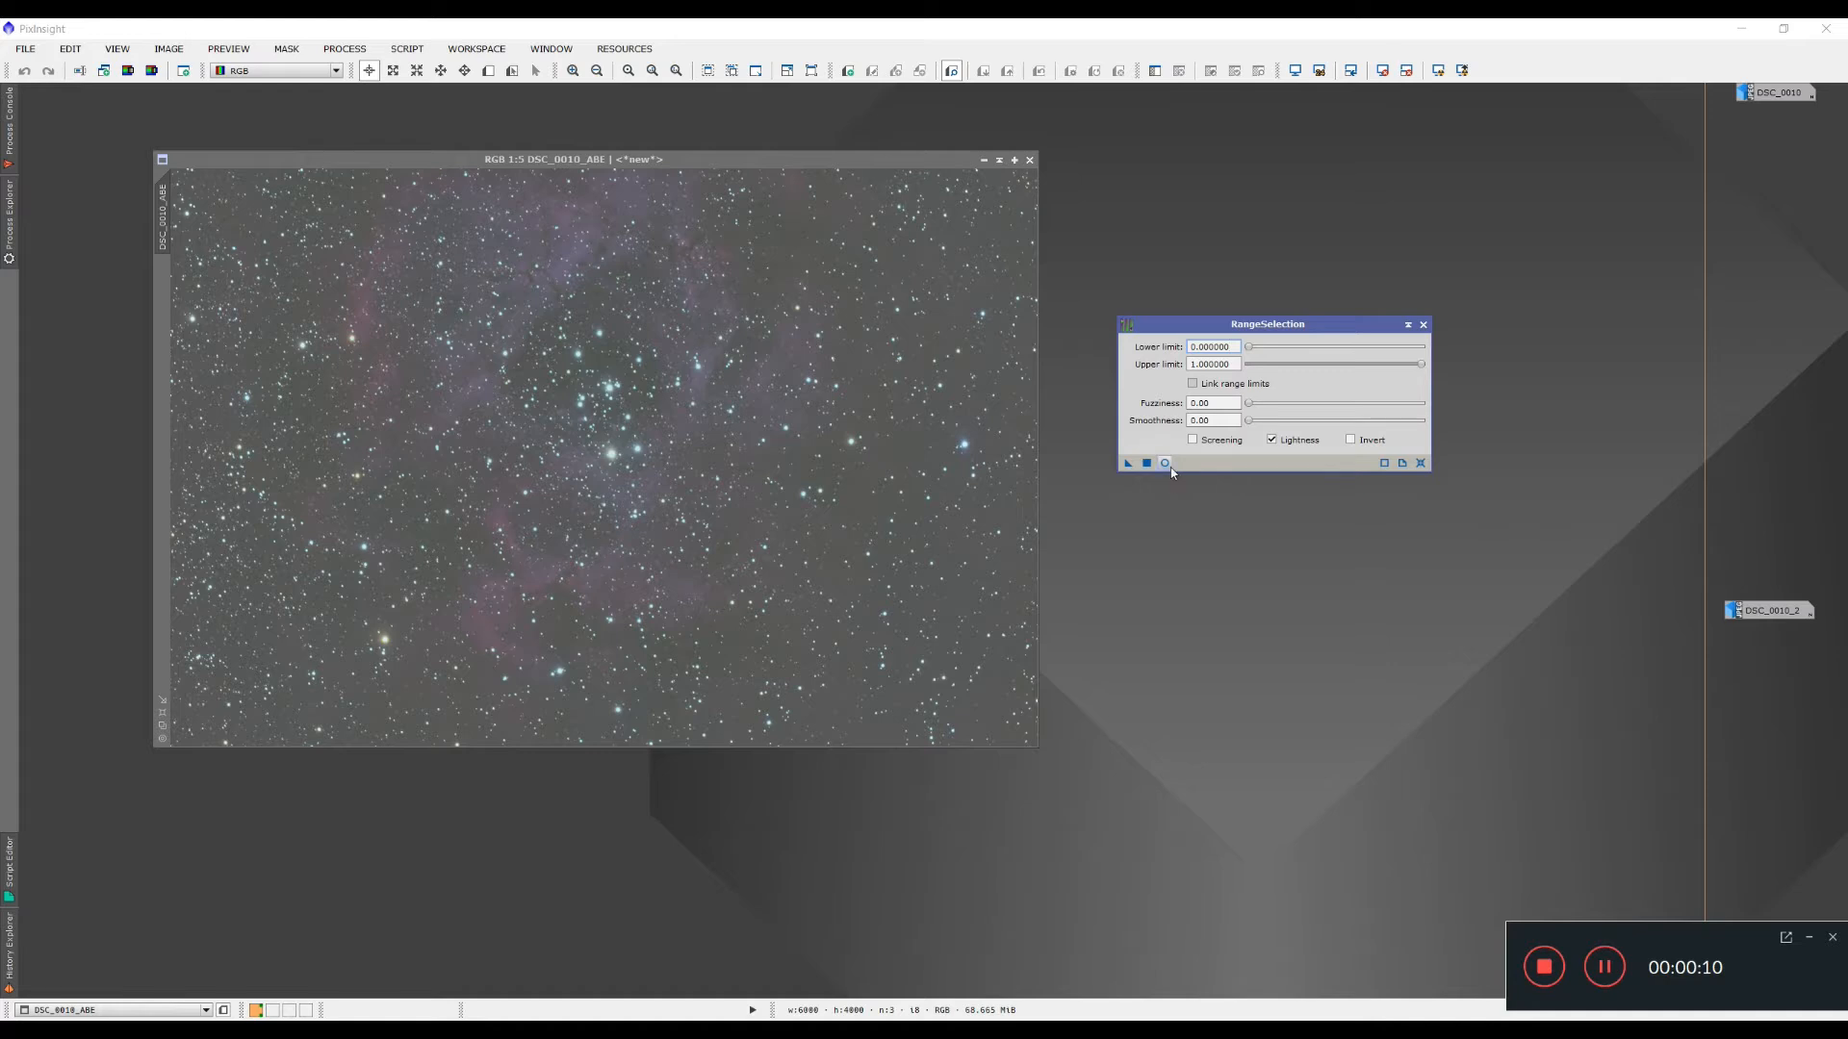
left_click(1166, 463)
left_click_drag(322, 97, 585, 195)
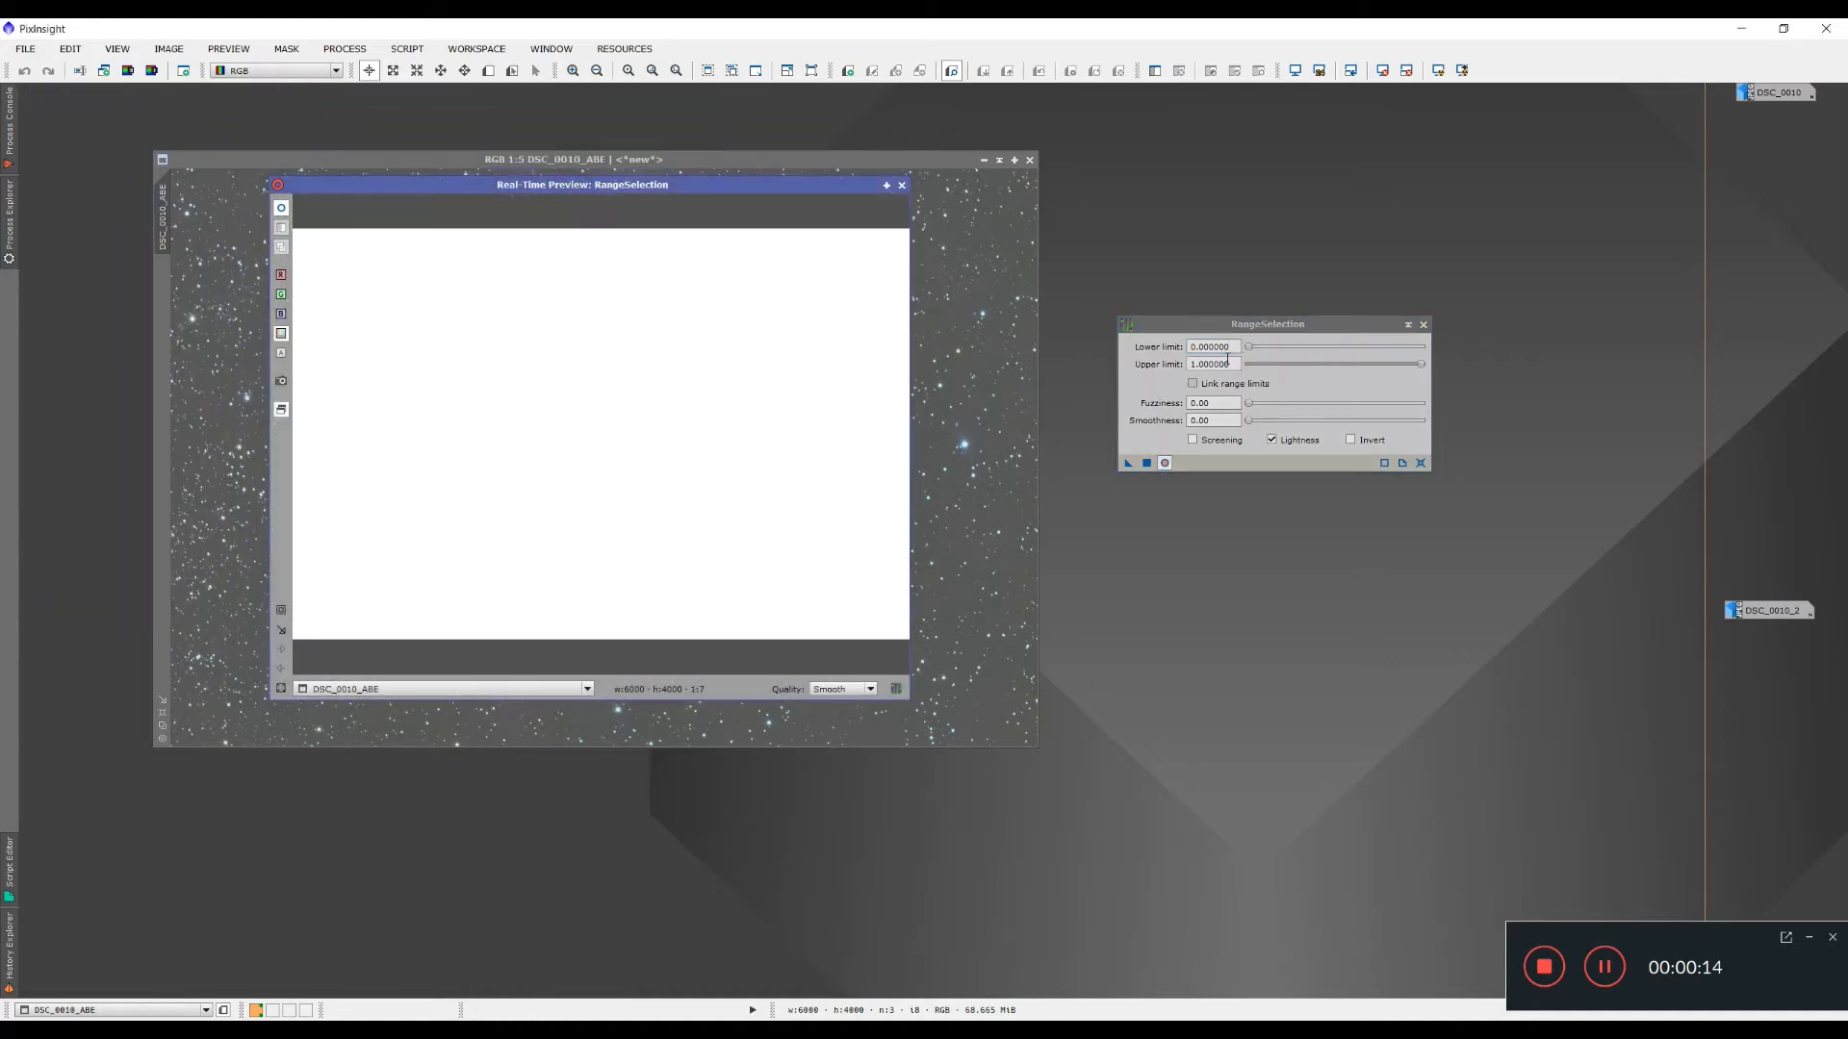
Generate a range mask from DSC_0010_ABE with lower limit 0.41 and smoothness 70.
left_click_drag(1254, 348, 1319, 364)
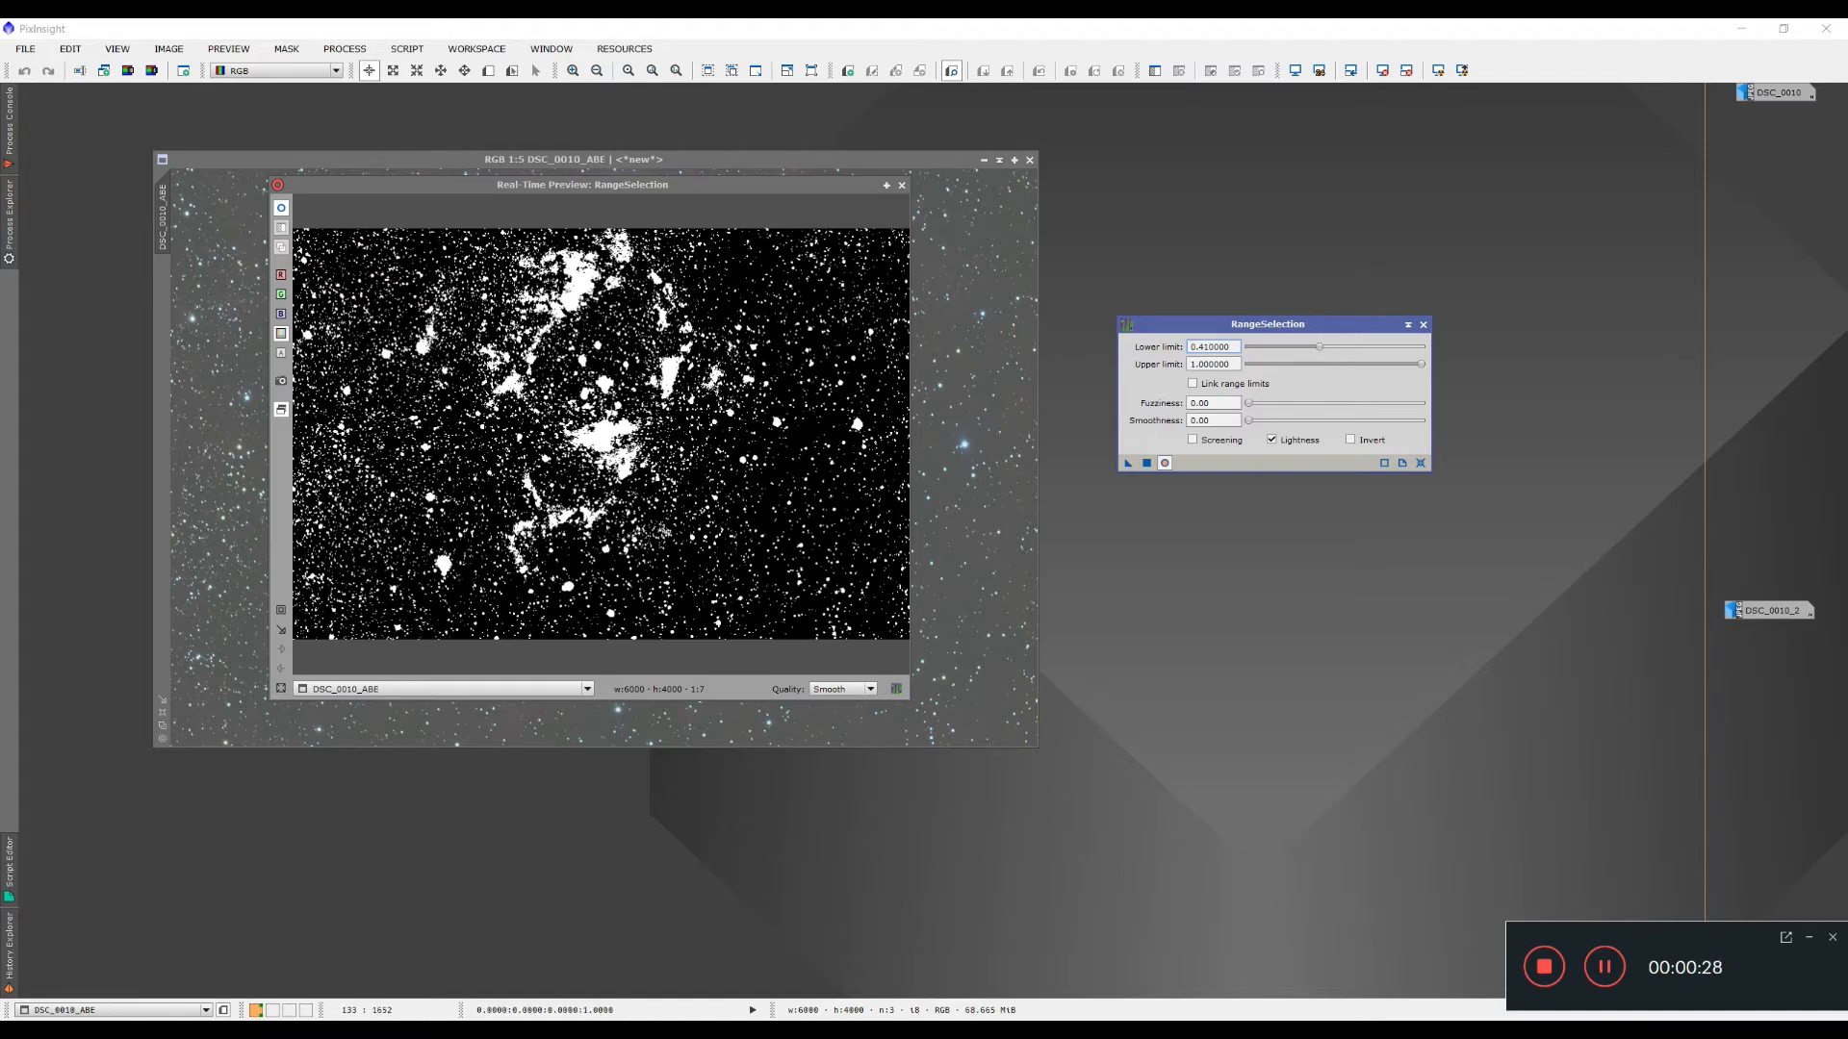
left_click_drag(1249, 424, 1370, 425)
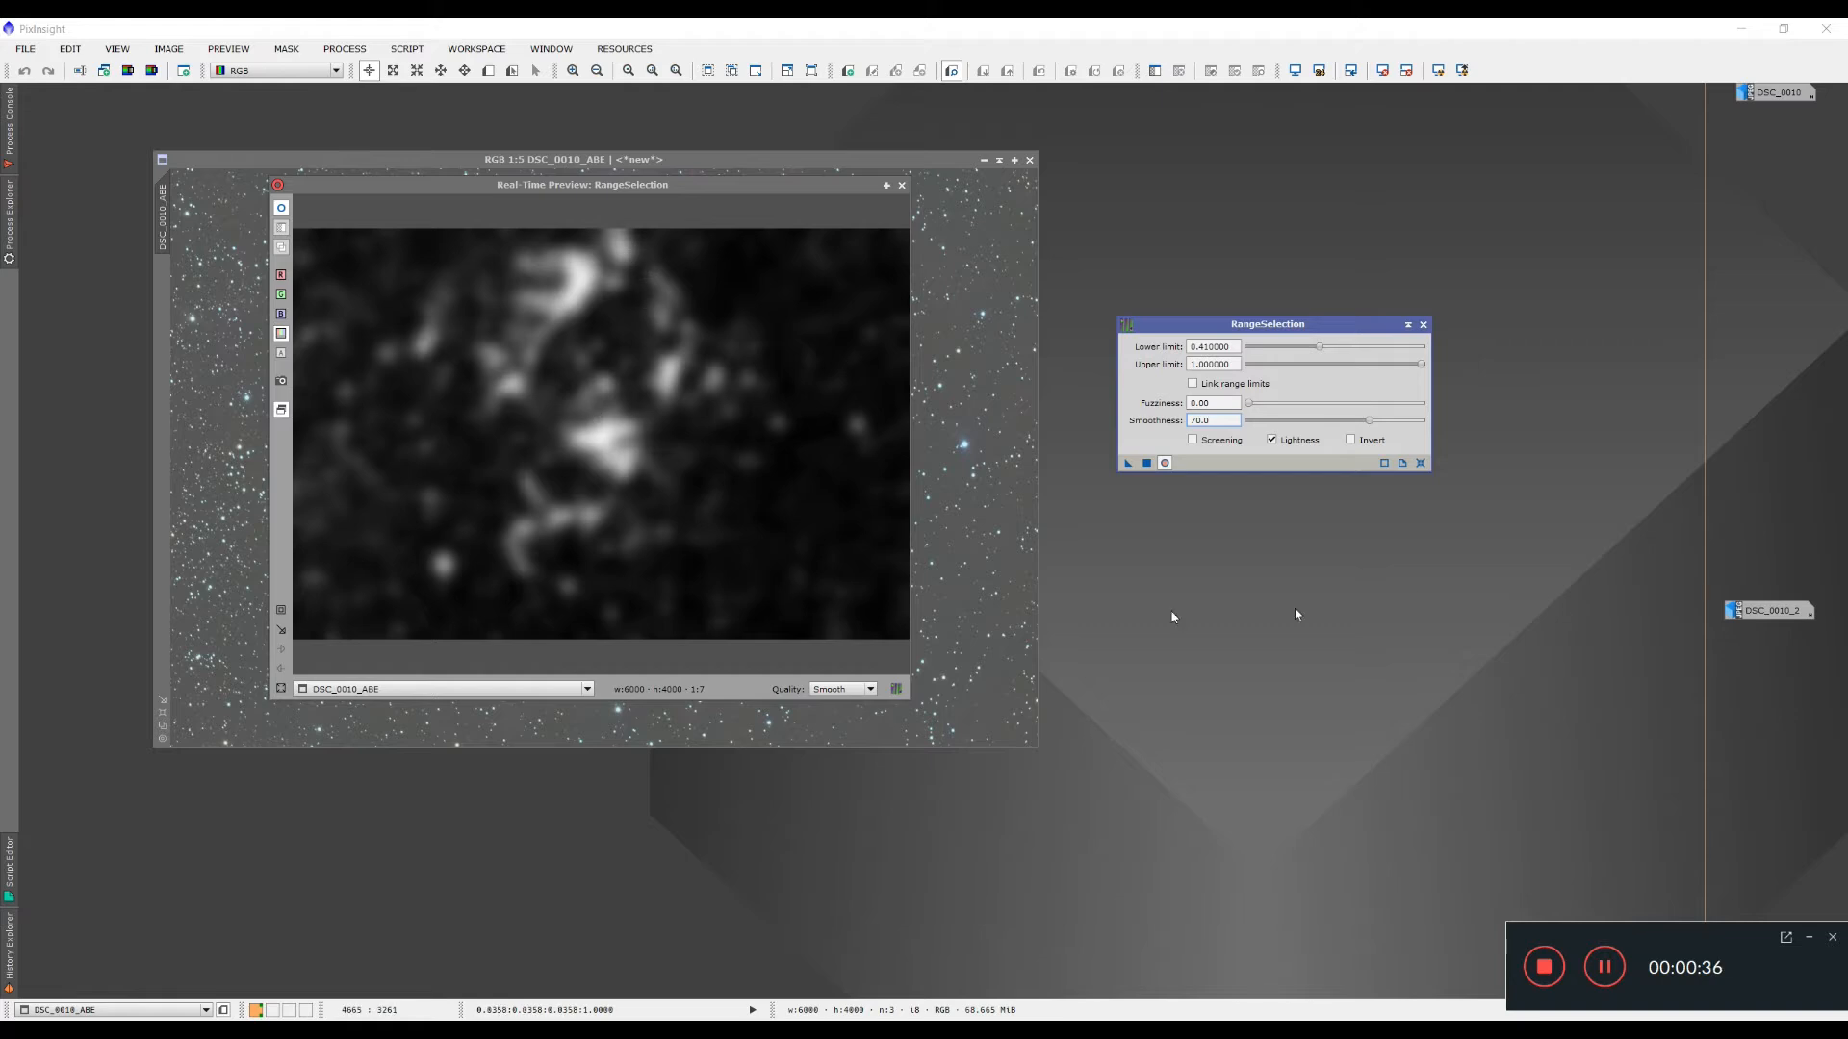
left_click(1145, 465)
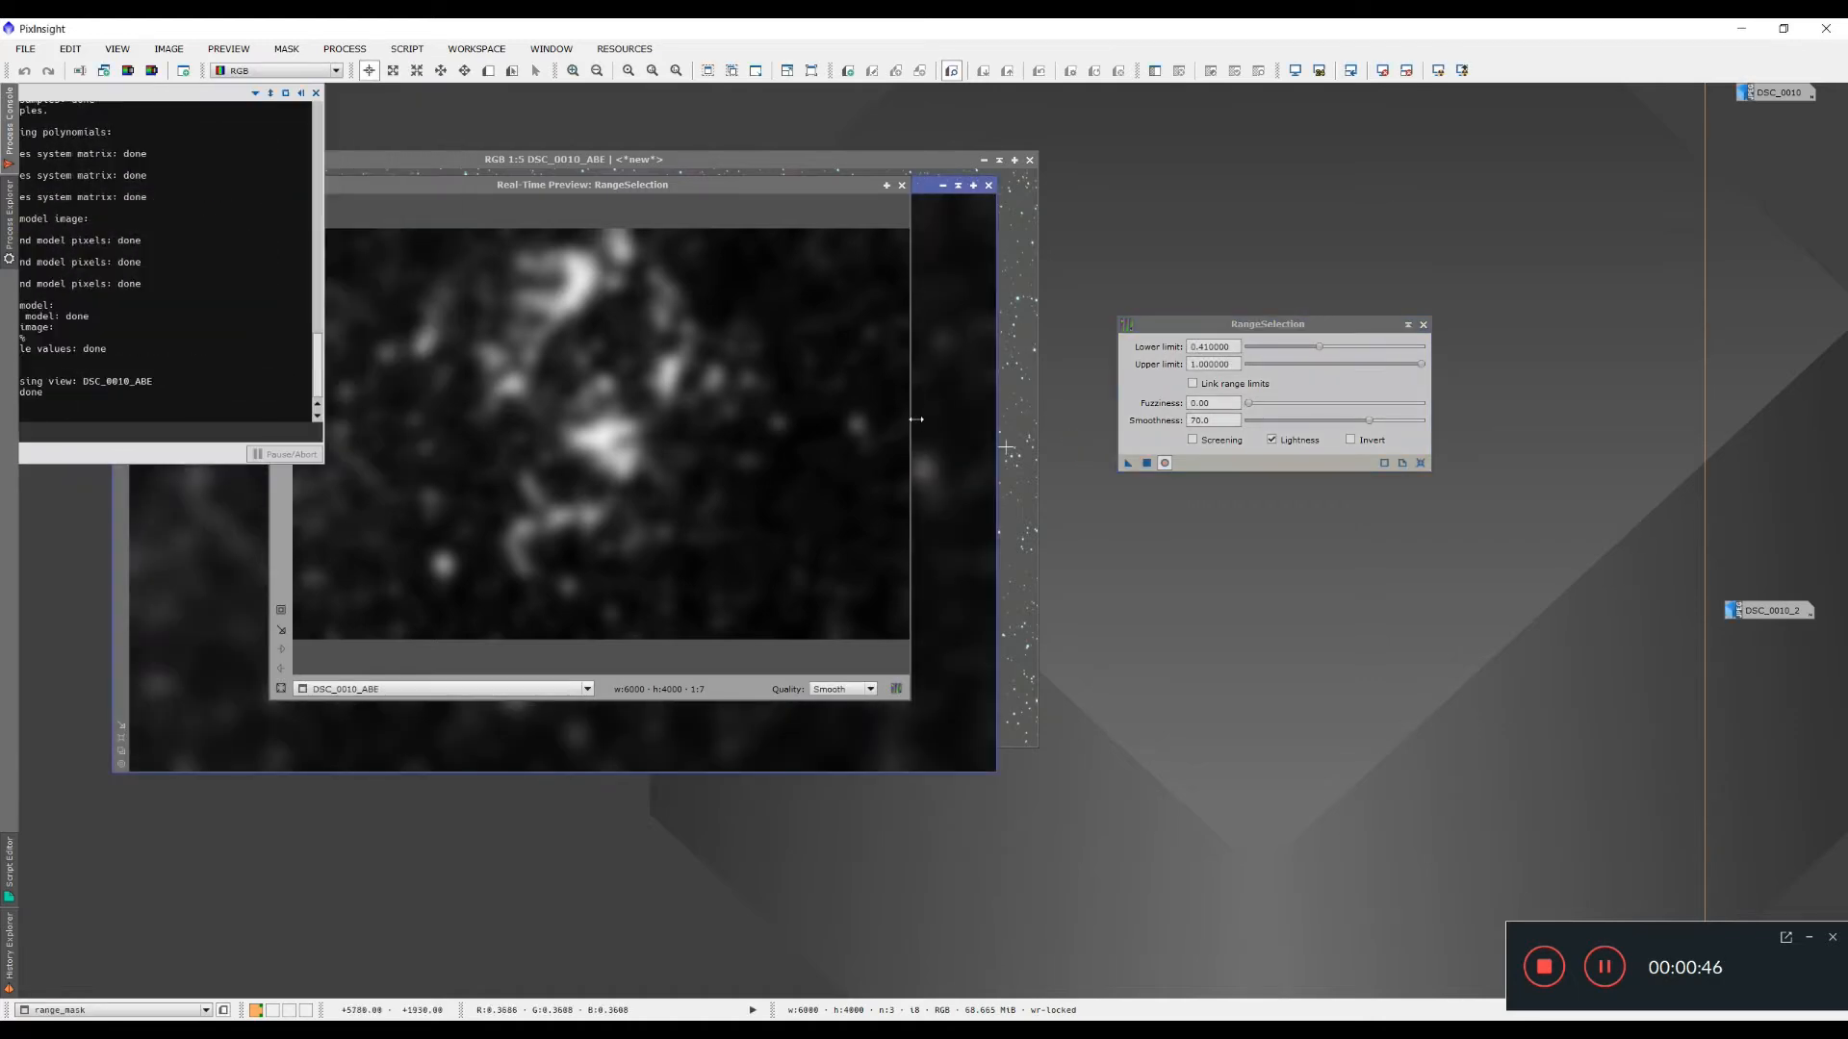
Close RangeSelection and its real-time preview, and move the range_mask image clear of DSC_0010_ABE.
left_click(1423, 324)
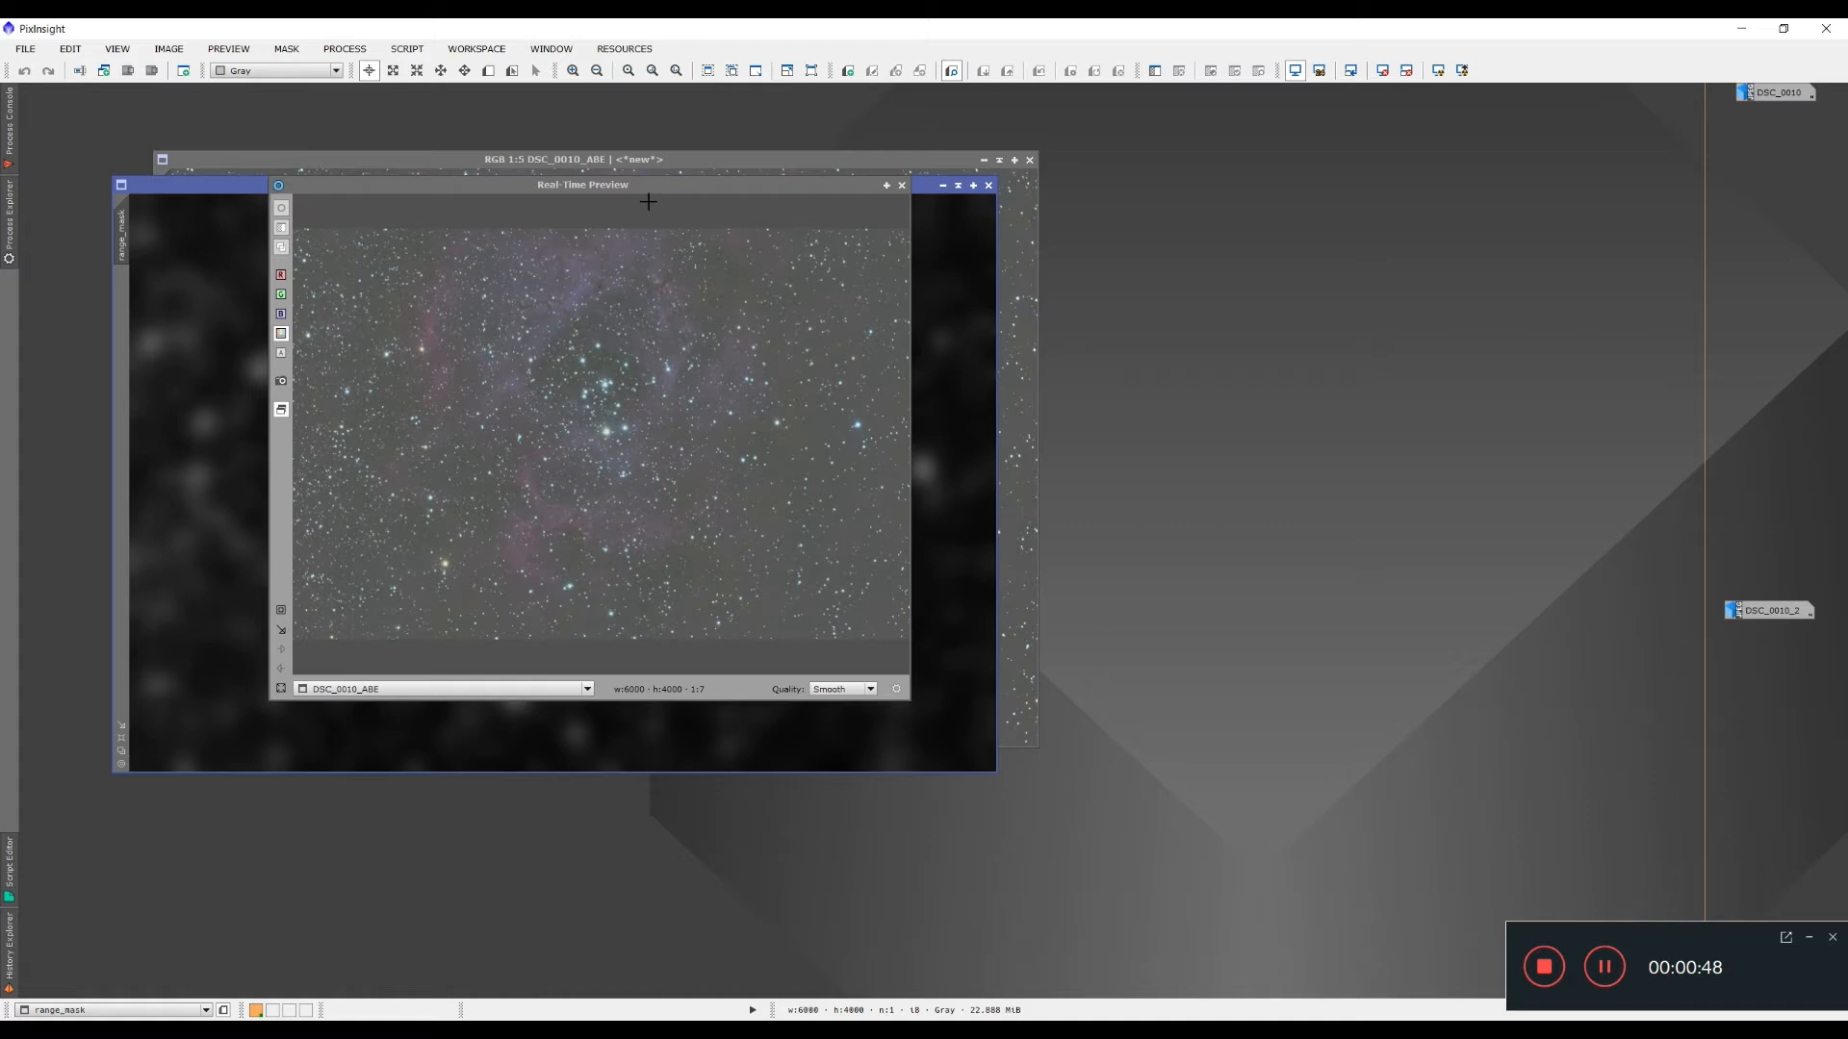
left_click(900, 185)
left_click_drag(578, 191, 1099, 225)
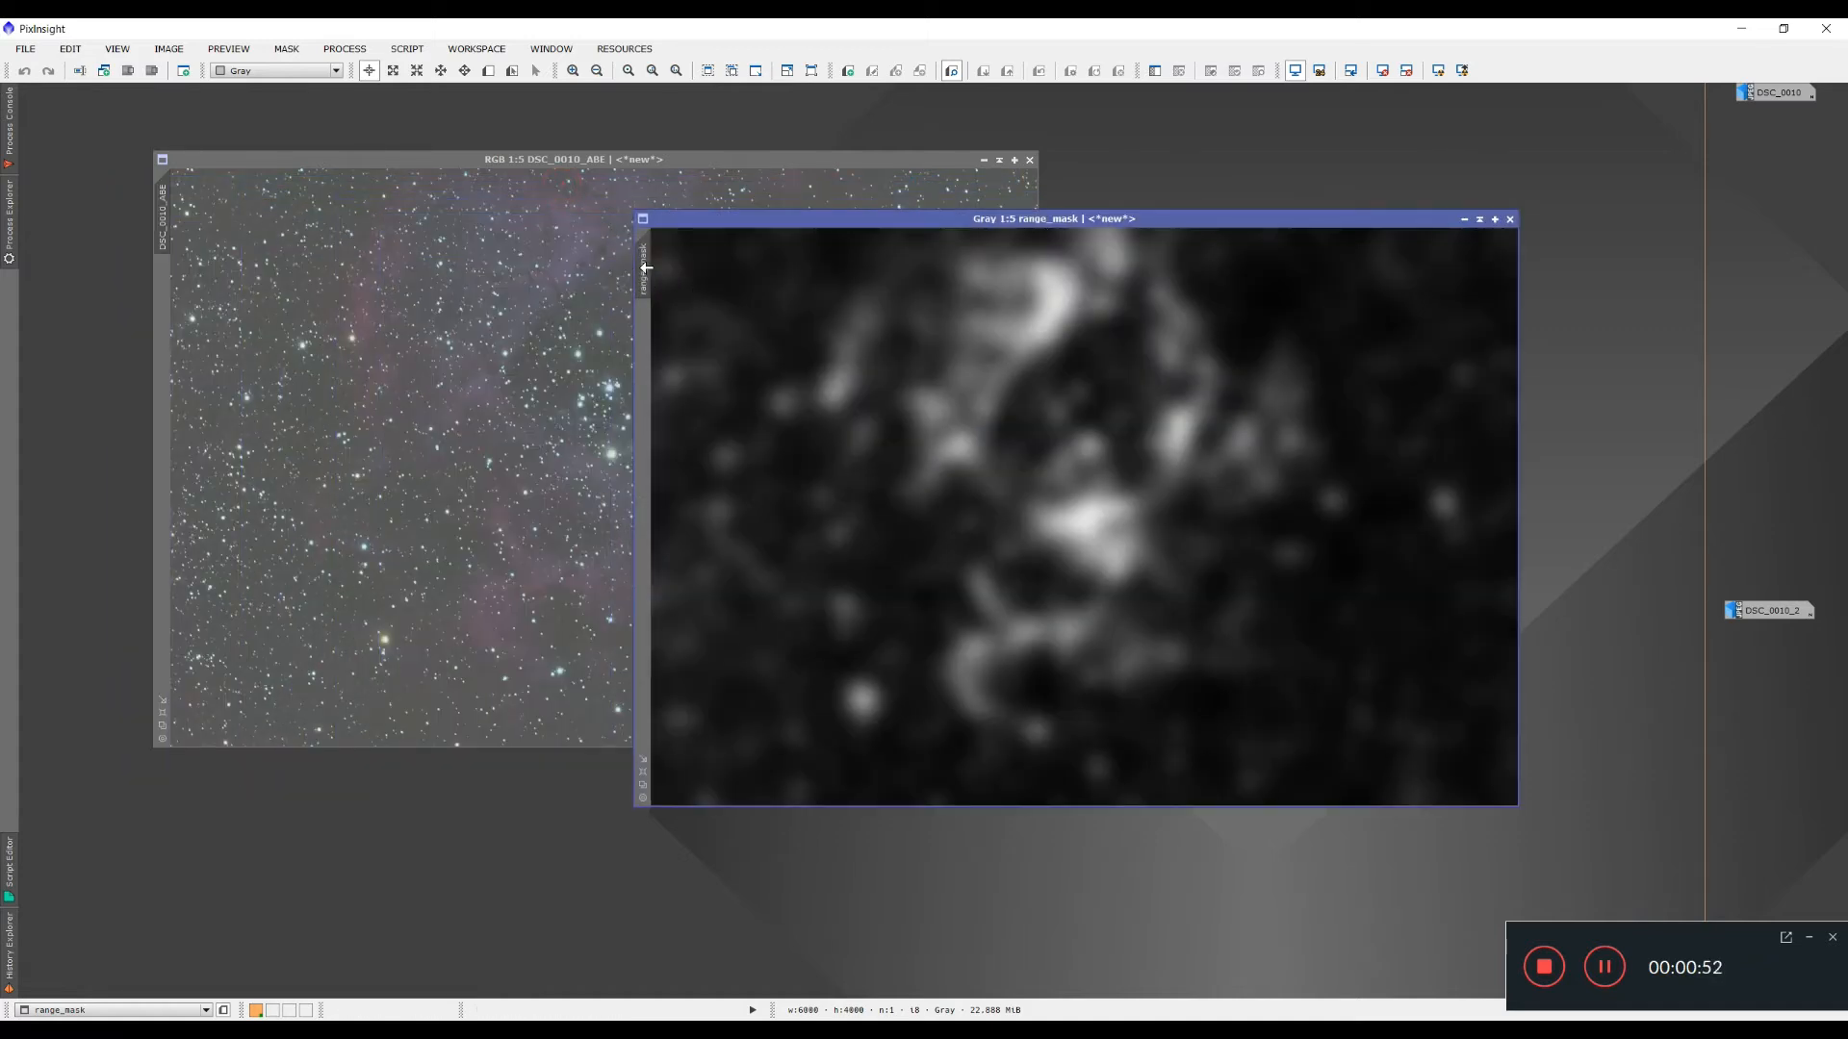
Apply range_mask as the mask of DSC_0010_ABE, iconize the mask image, and hide the red mask overlay.
left_click_drag(610, 298, 159, 298)
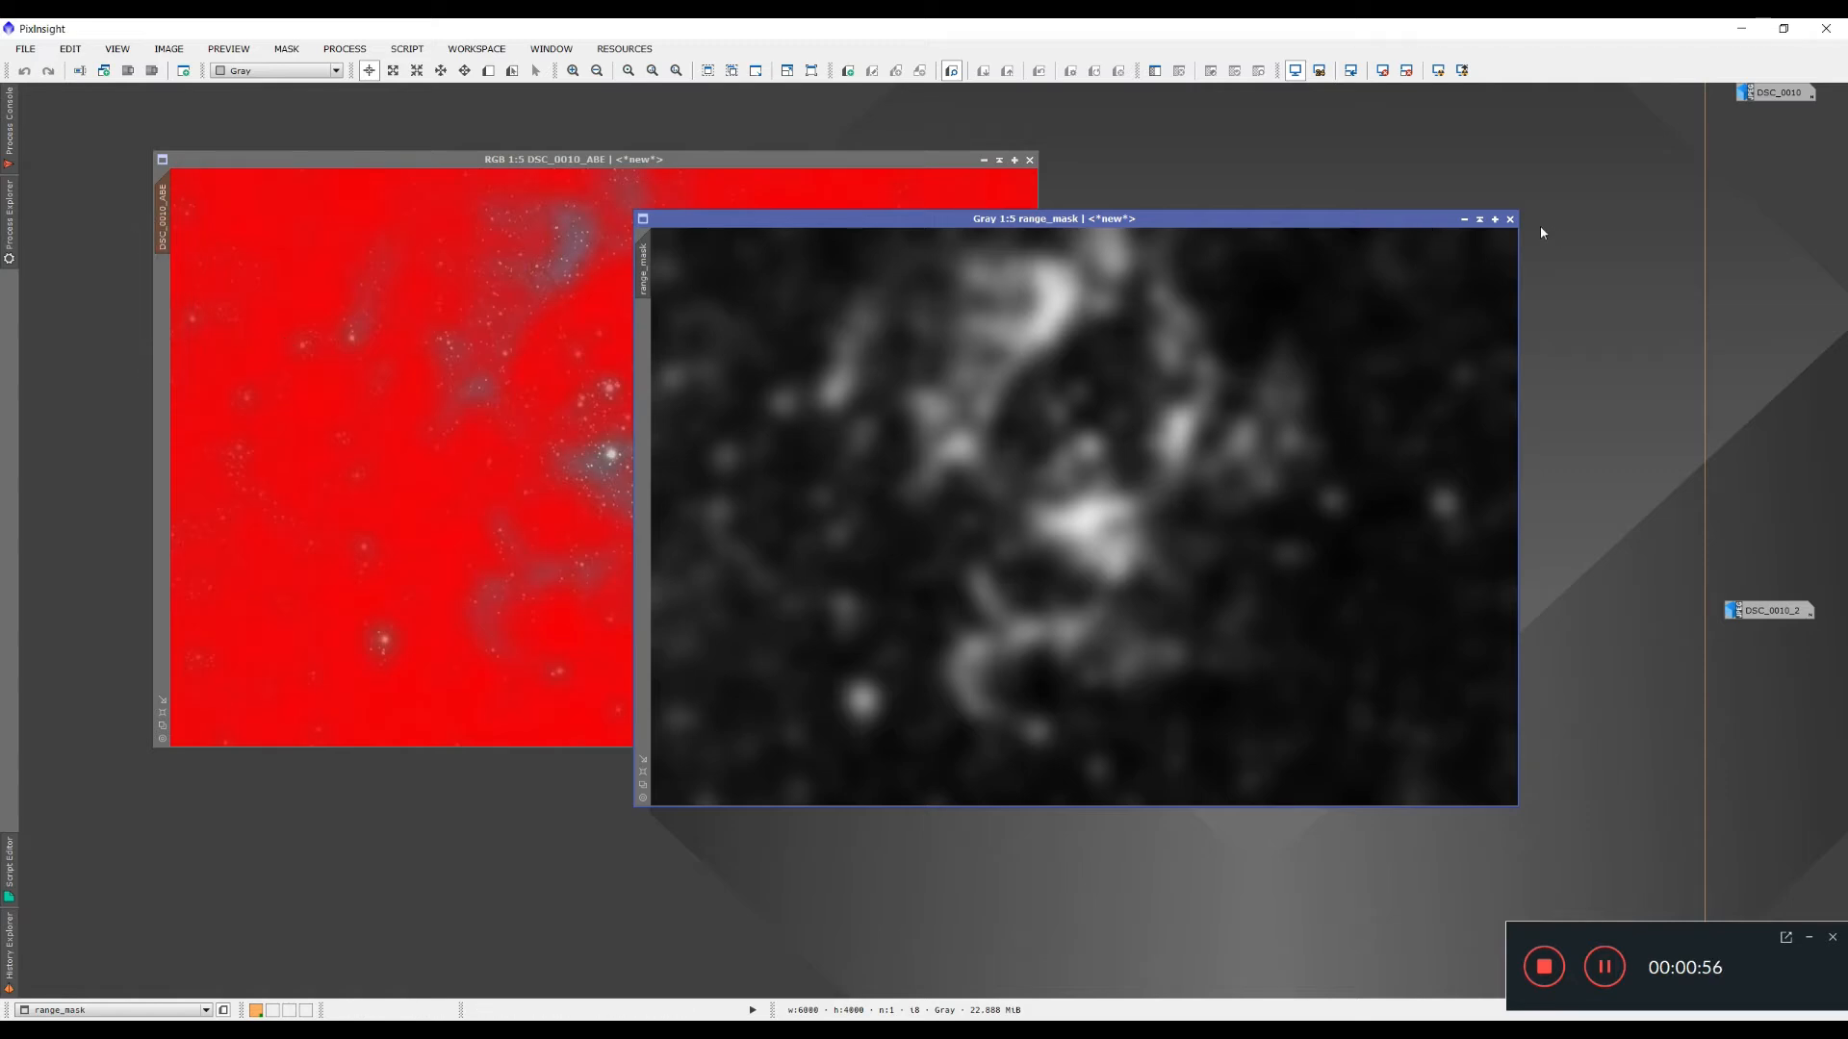
left_click(1464, 219)
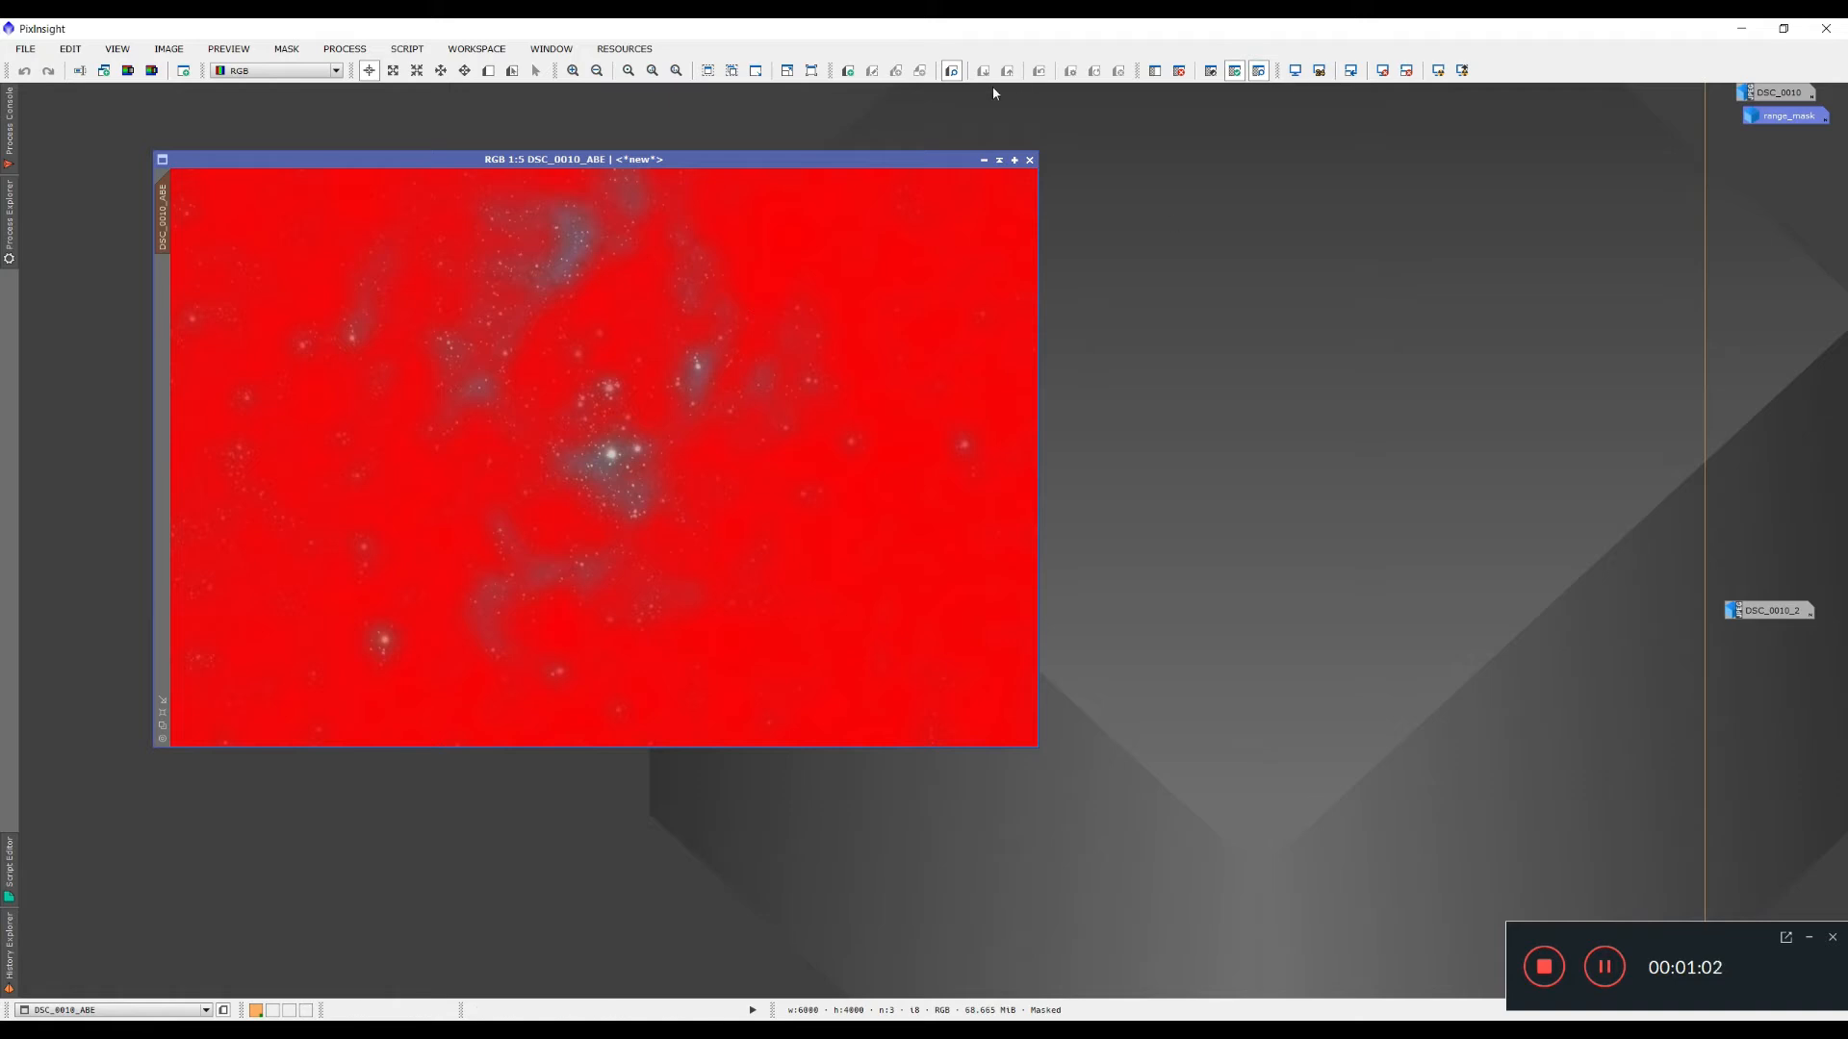
left_click(1258, 72)
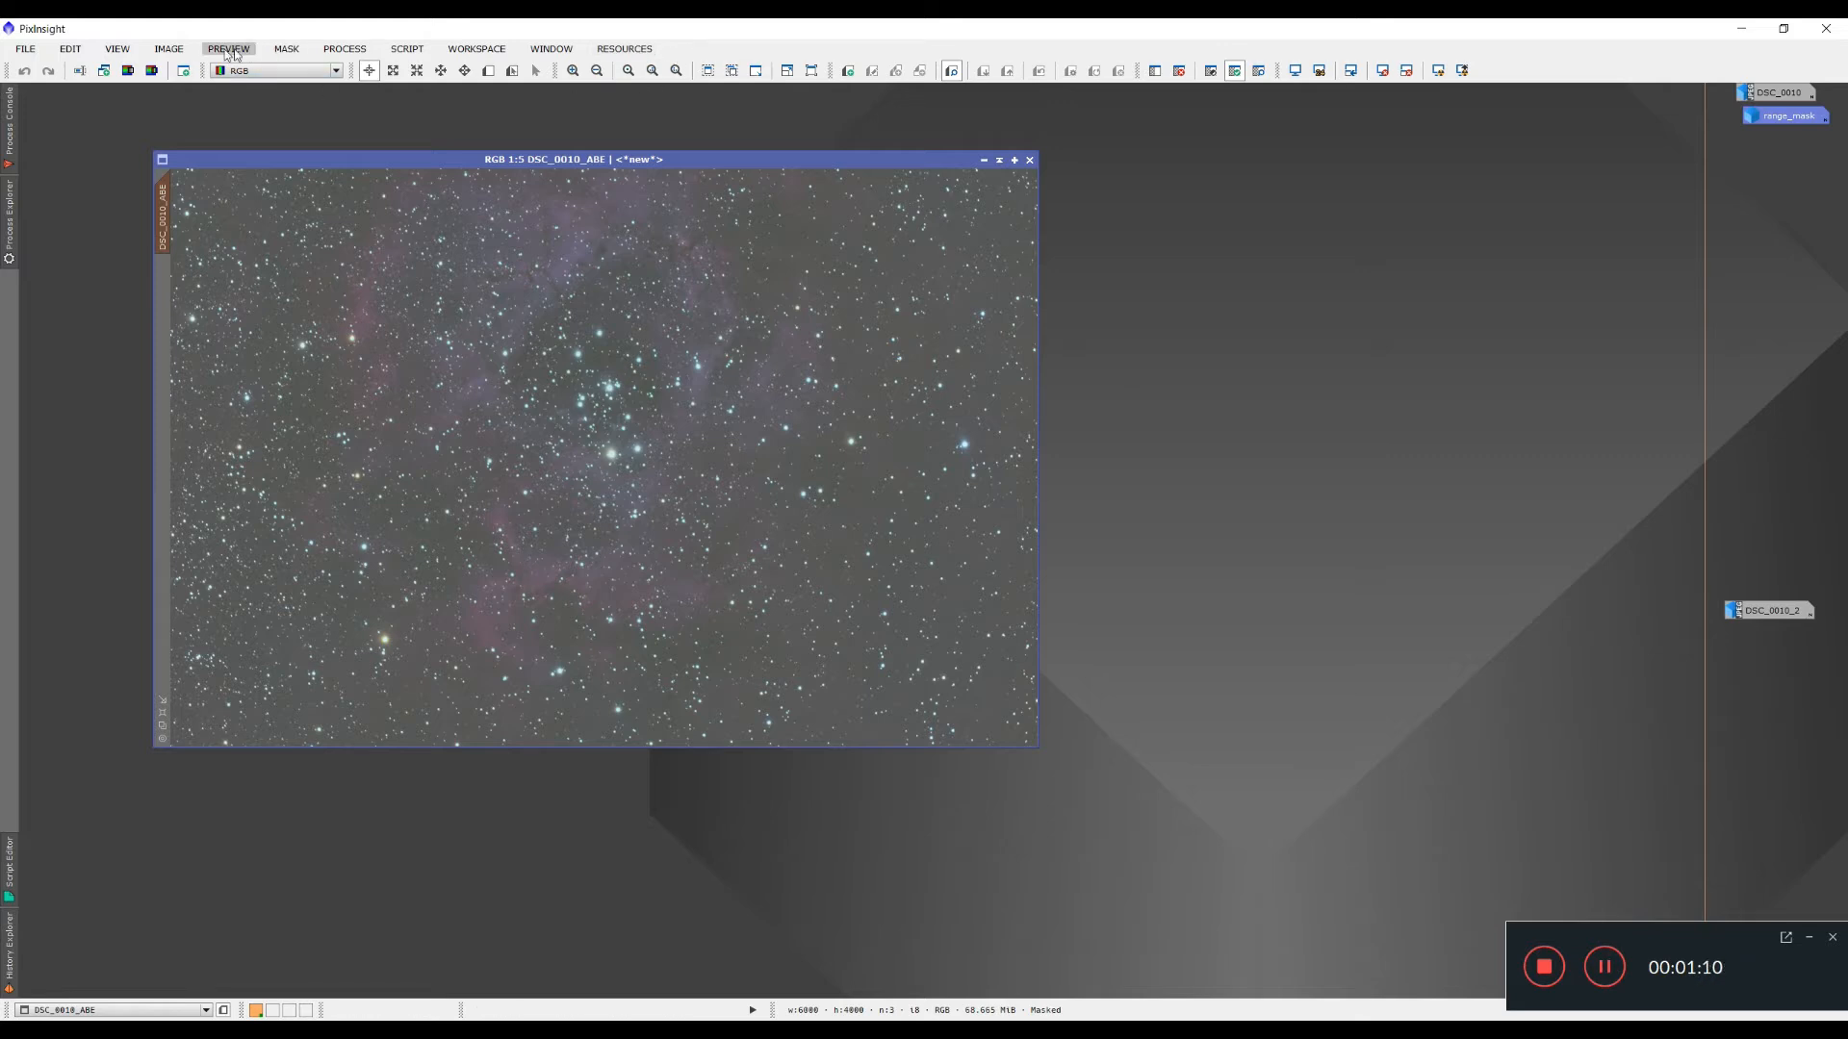
Run TGVDenoise on DSC_0010_ABE in RGB/K mode with edge protection 0.00435.
left_click(351, 48)
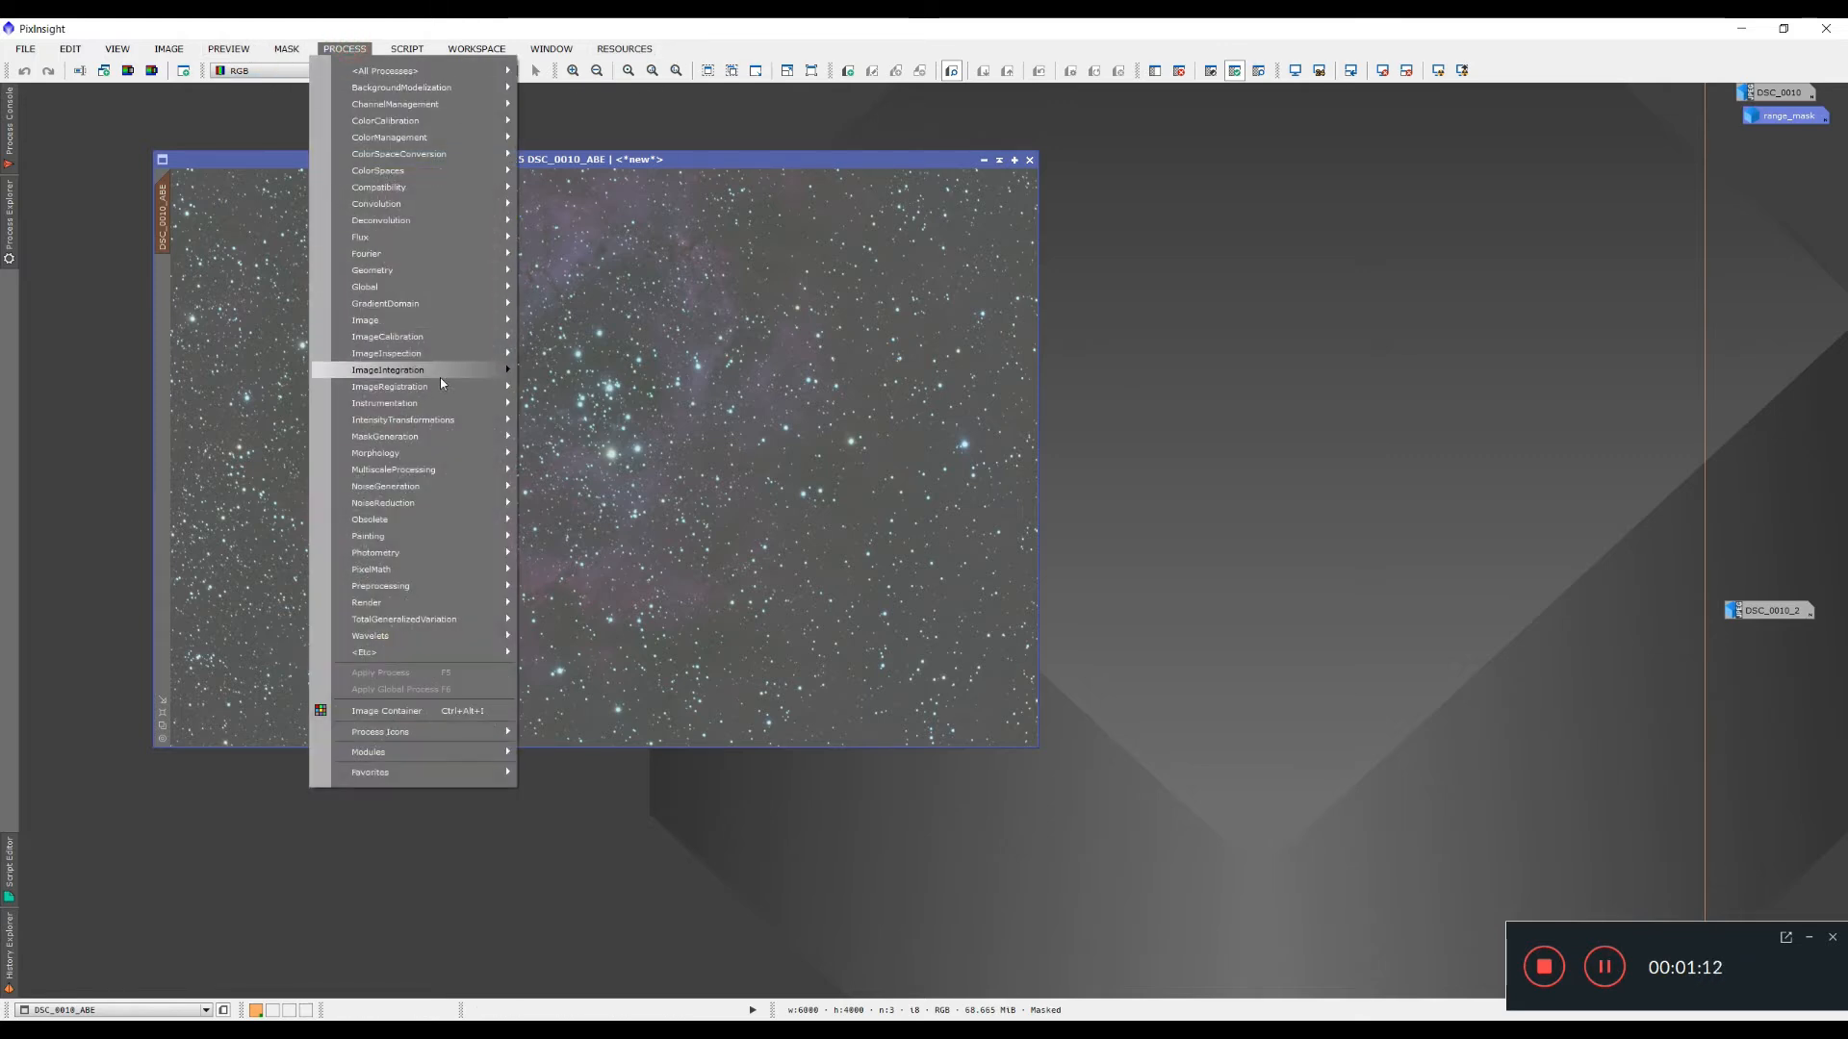
mouse_move(407, 512)
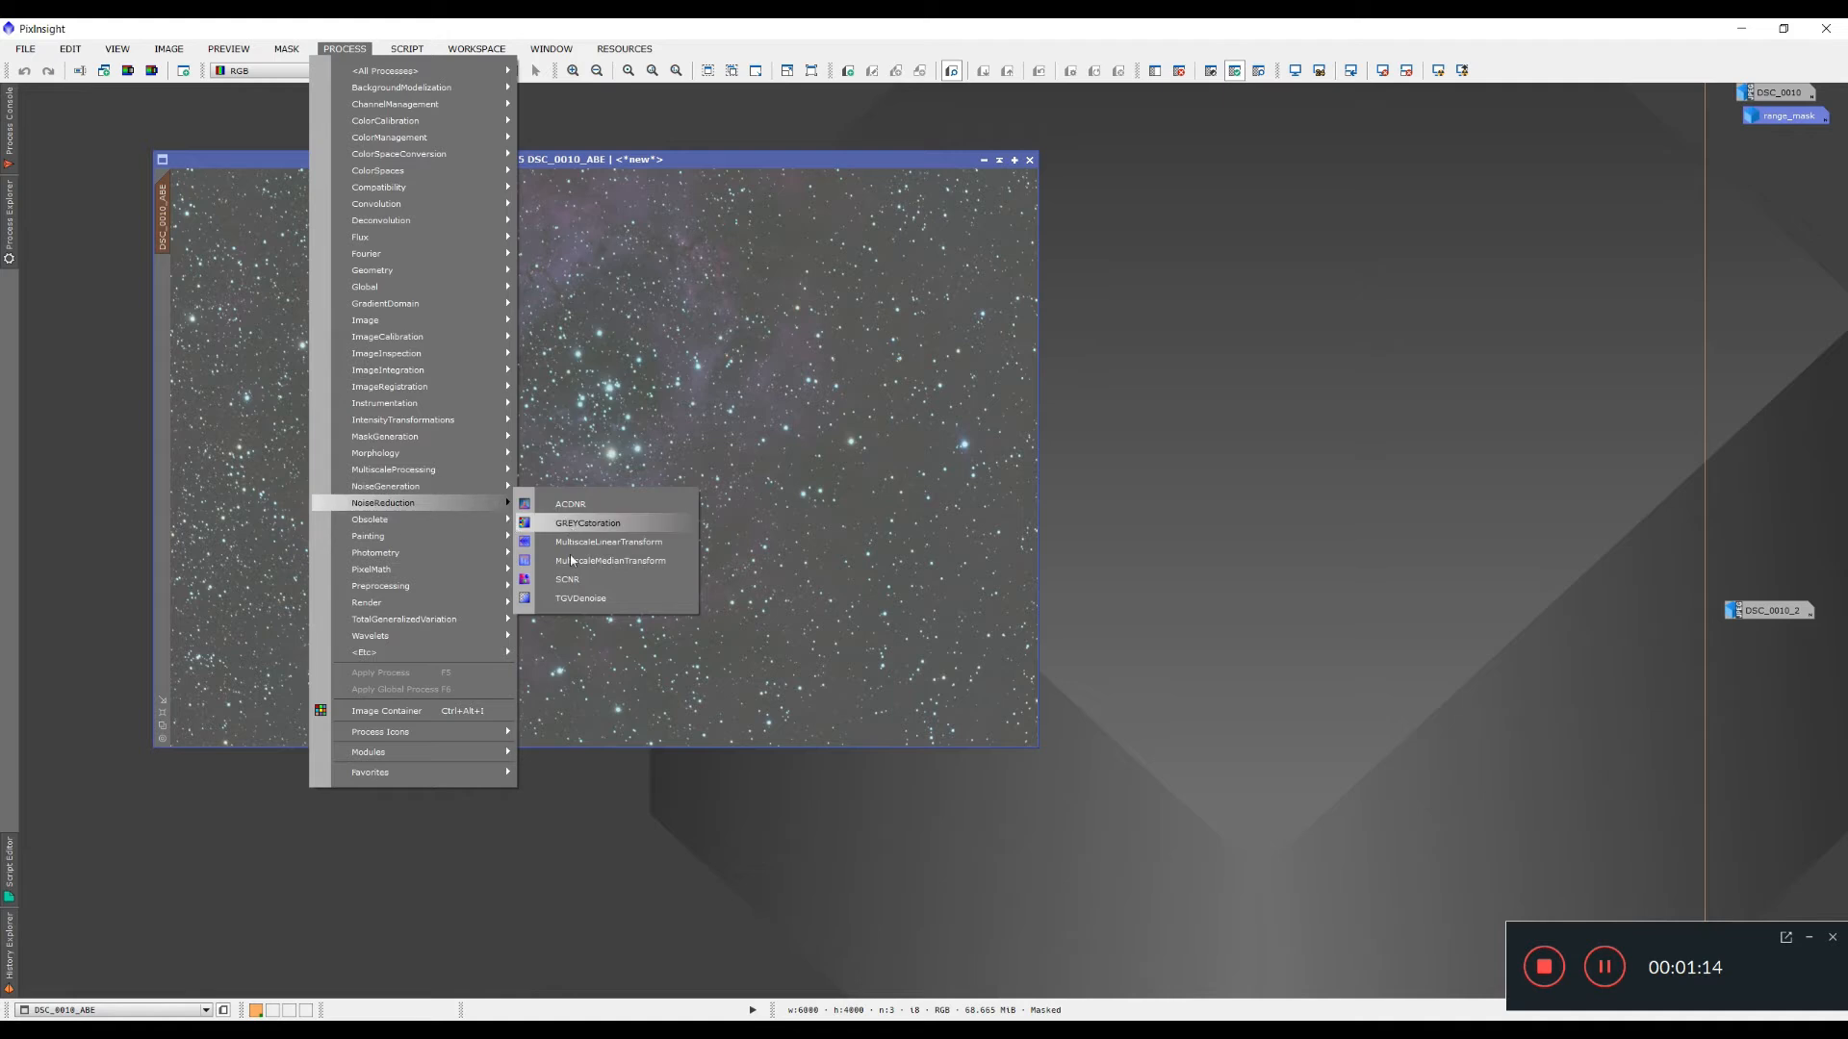
left_click(583, 598)
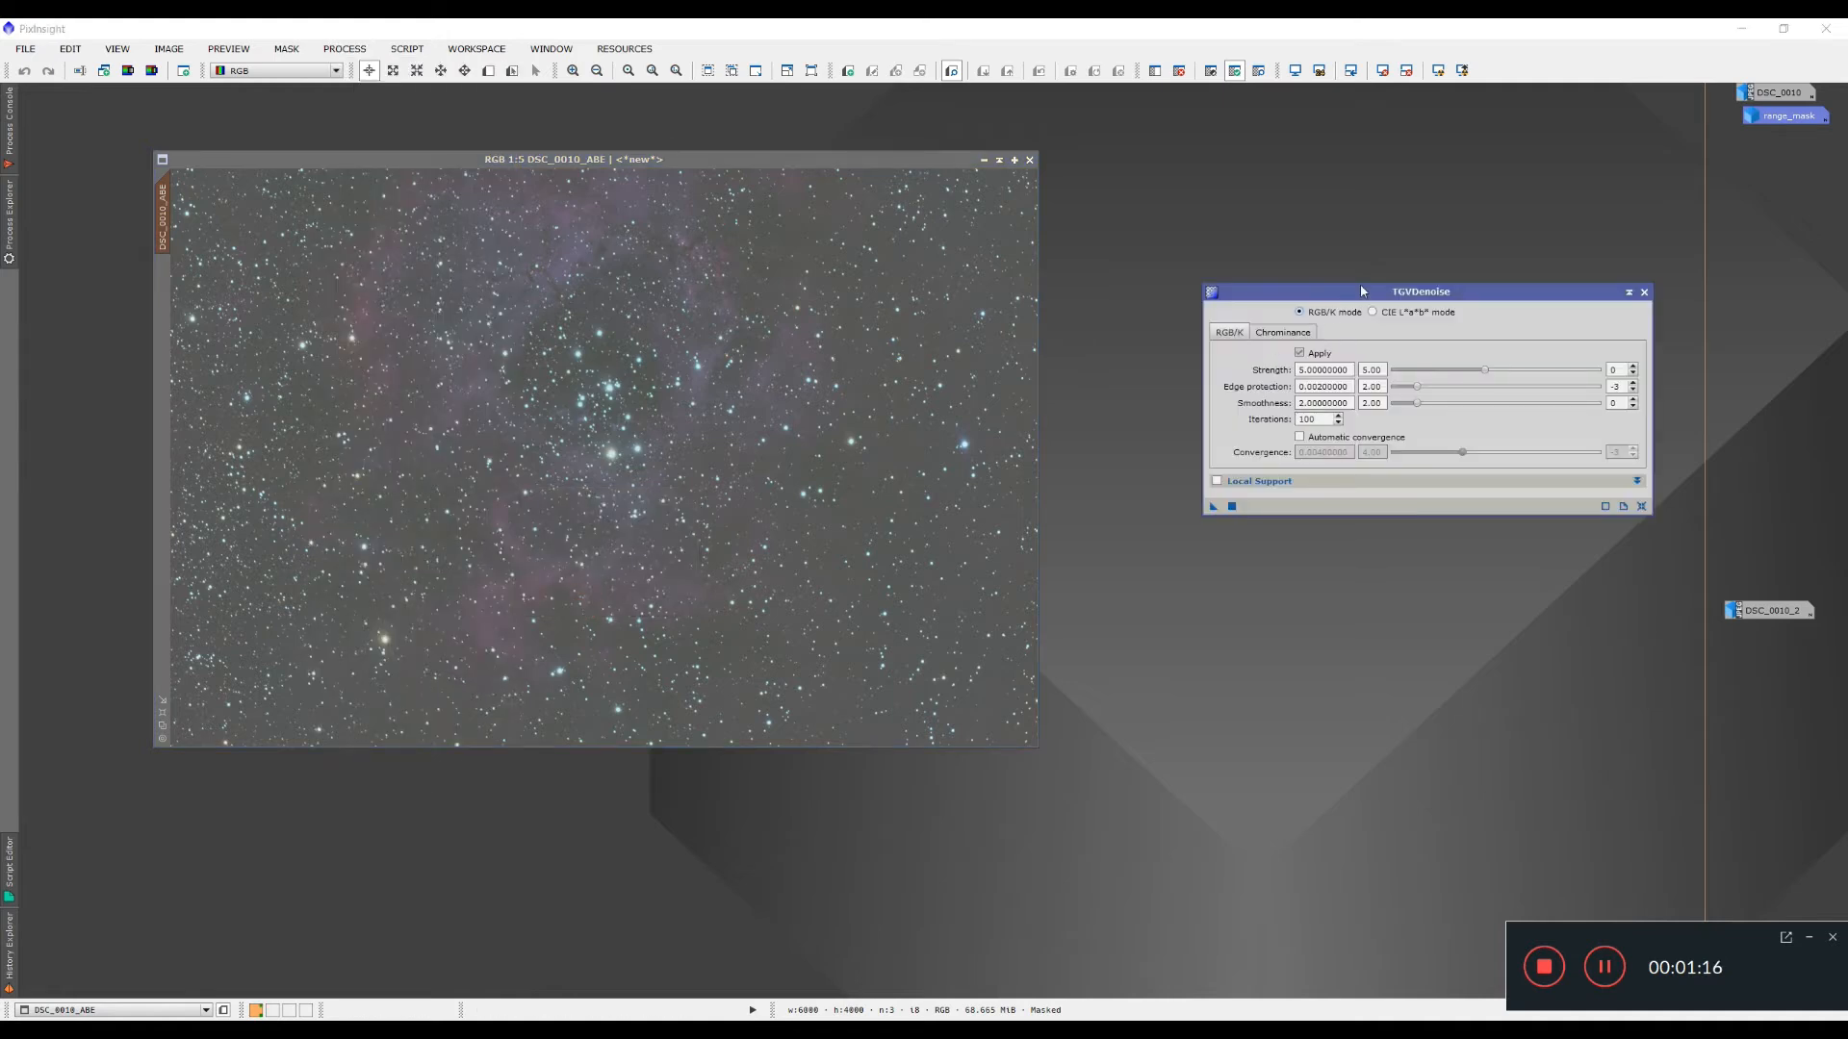
left_click_drag(1392, 295, 1357, 289)
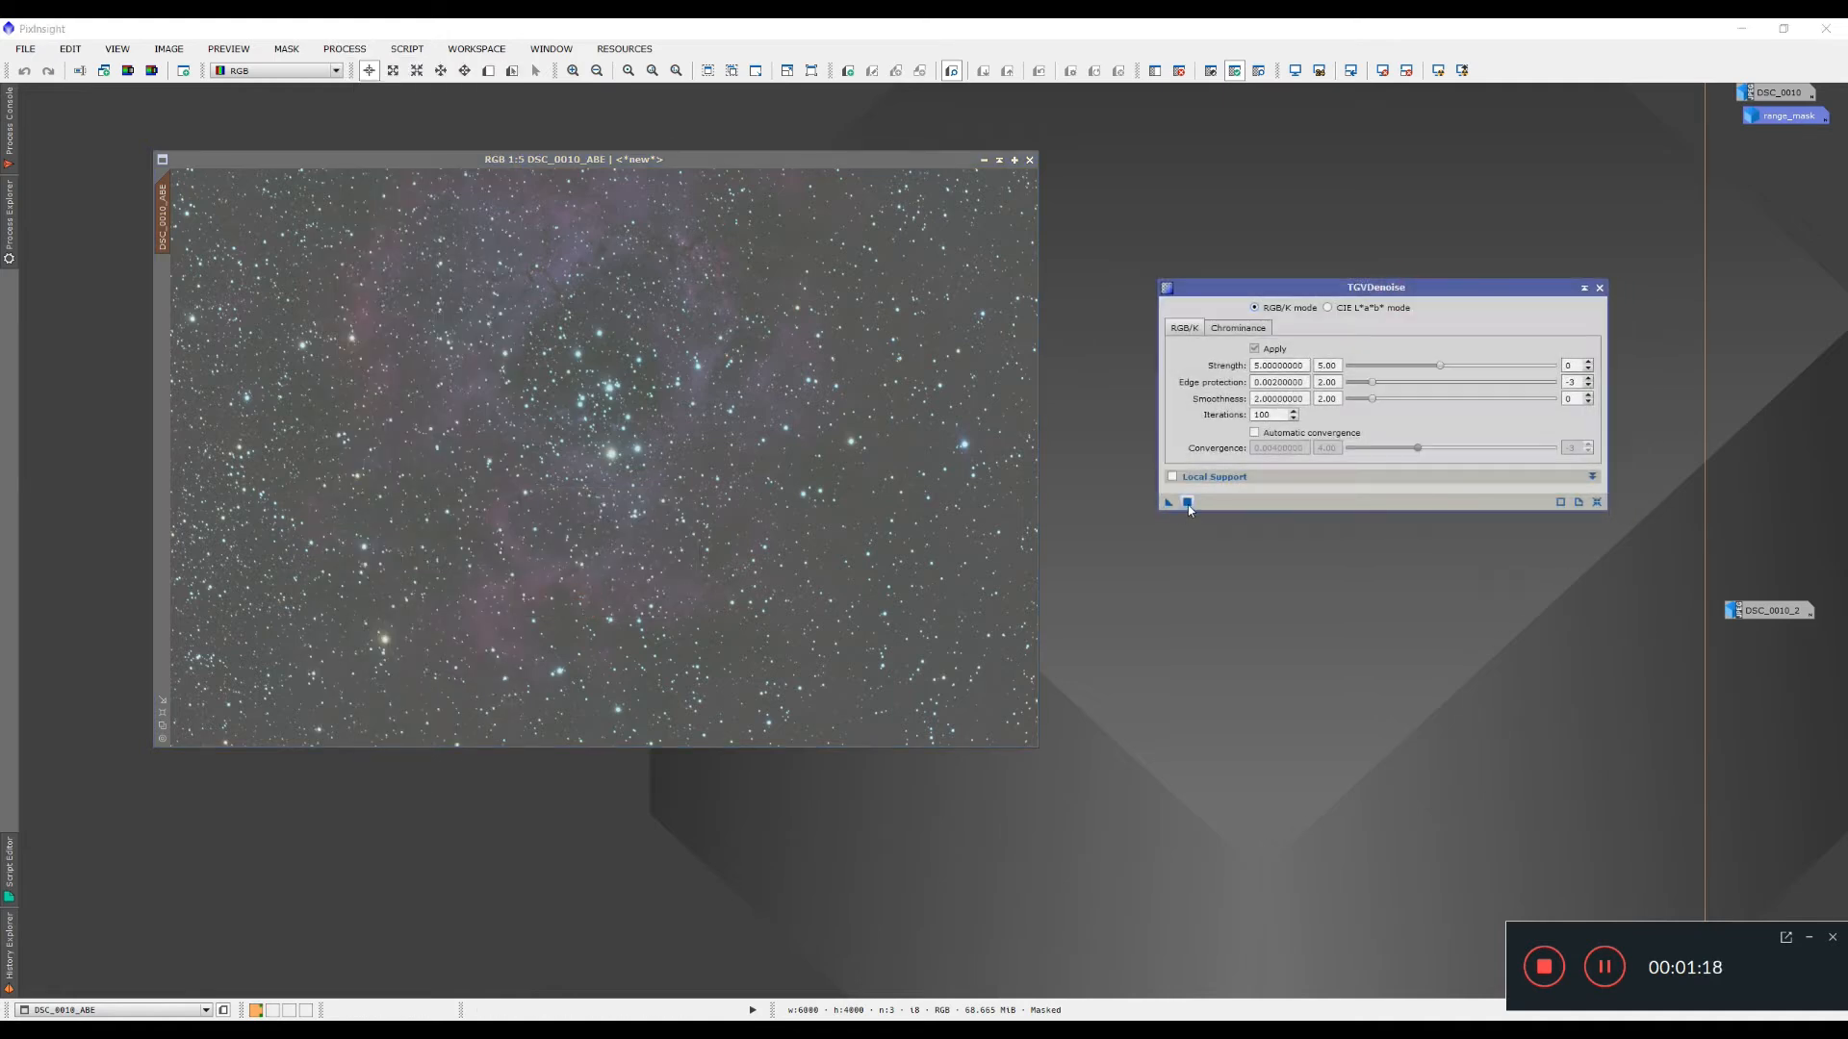
mouse_move(1296, 388)
left_click_drag(1372, 383, 1408, 383)
left_click(1186, 501)
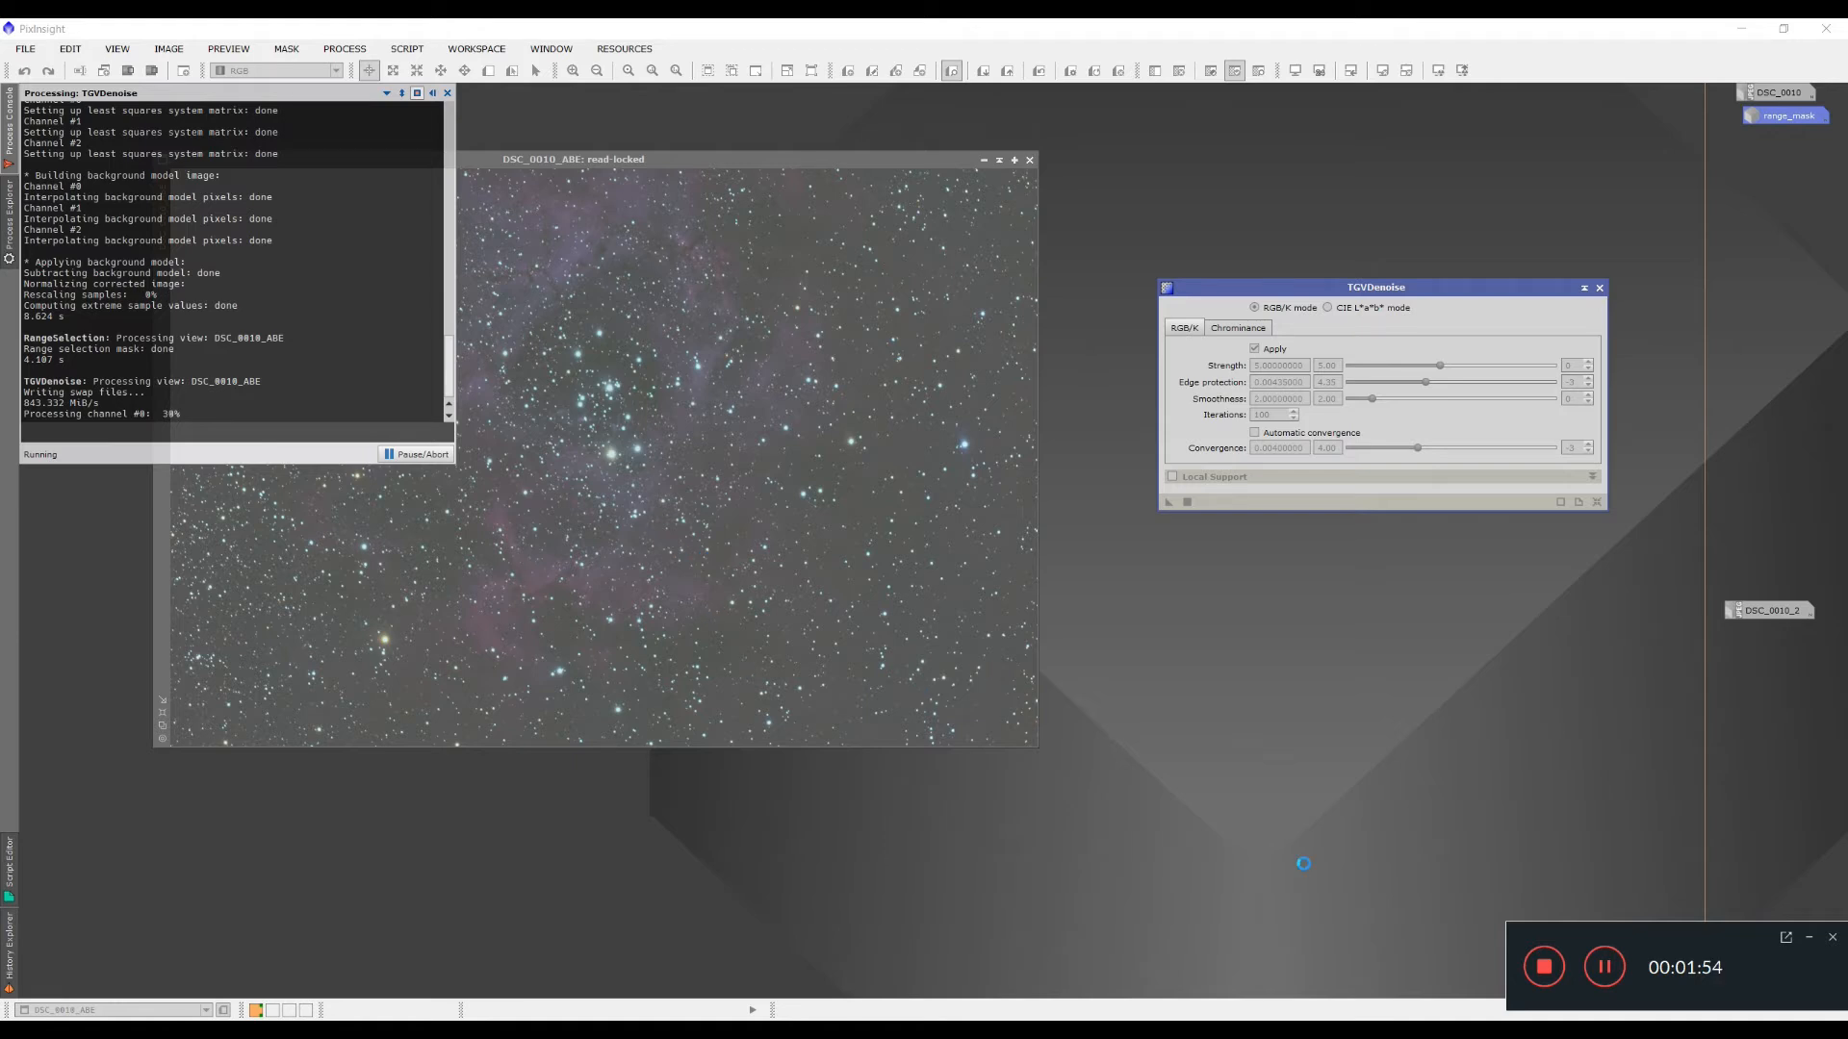
left_click(1604, 968)
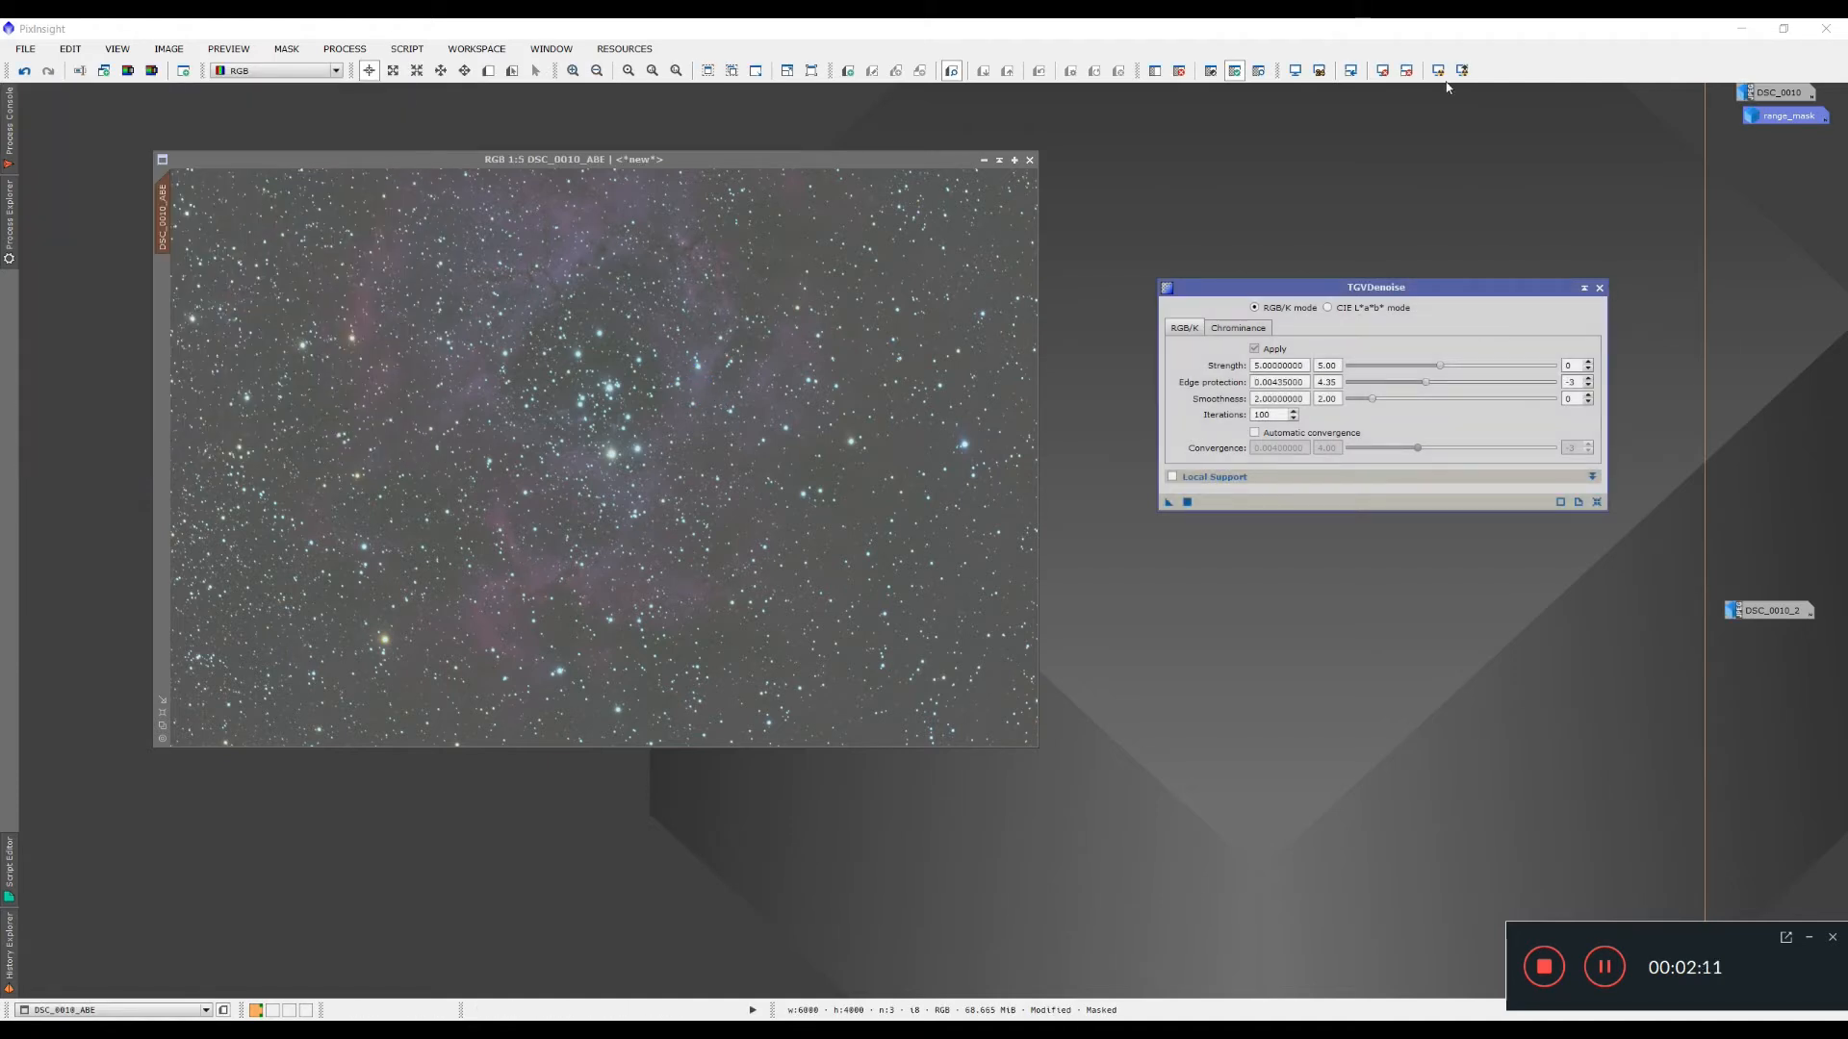
Auto-stretch the display of DSC_0010_ABE and inspect the noise around the nebula and in the dark background beside it.
left_click(1437, 71)
left_click(1438, 71)
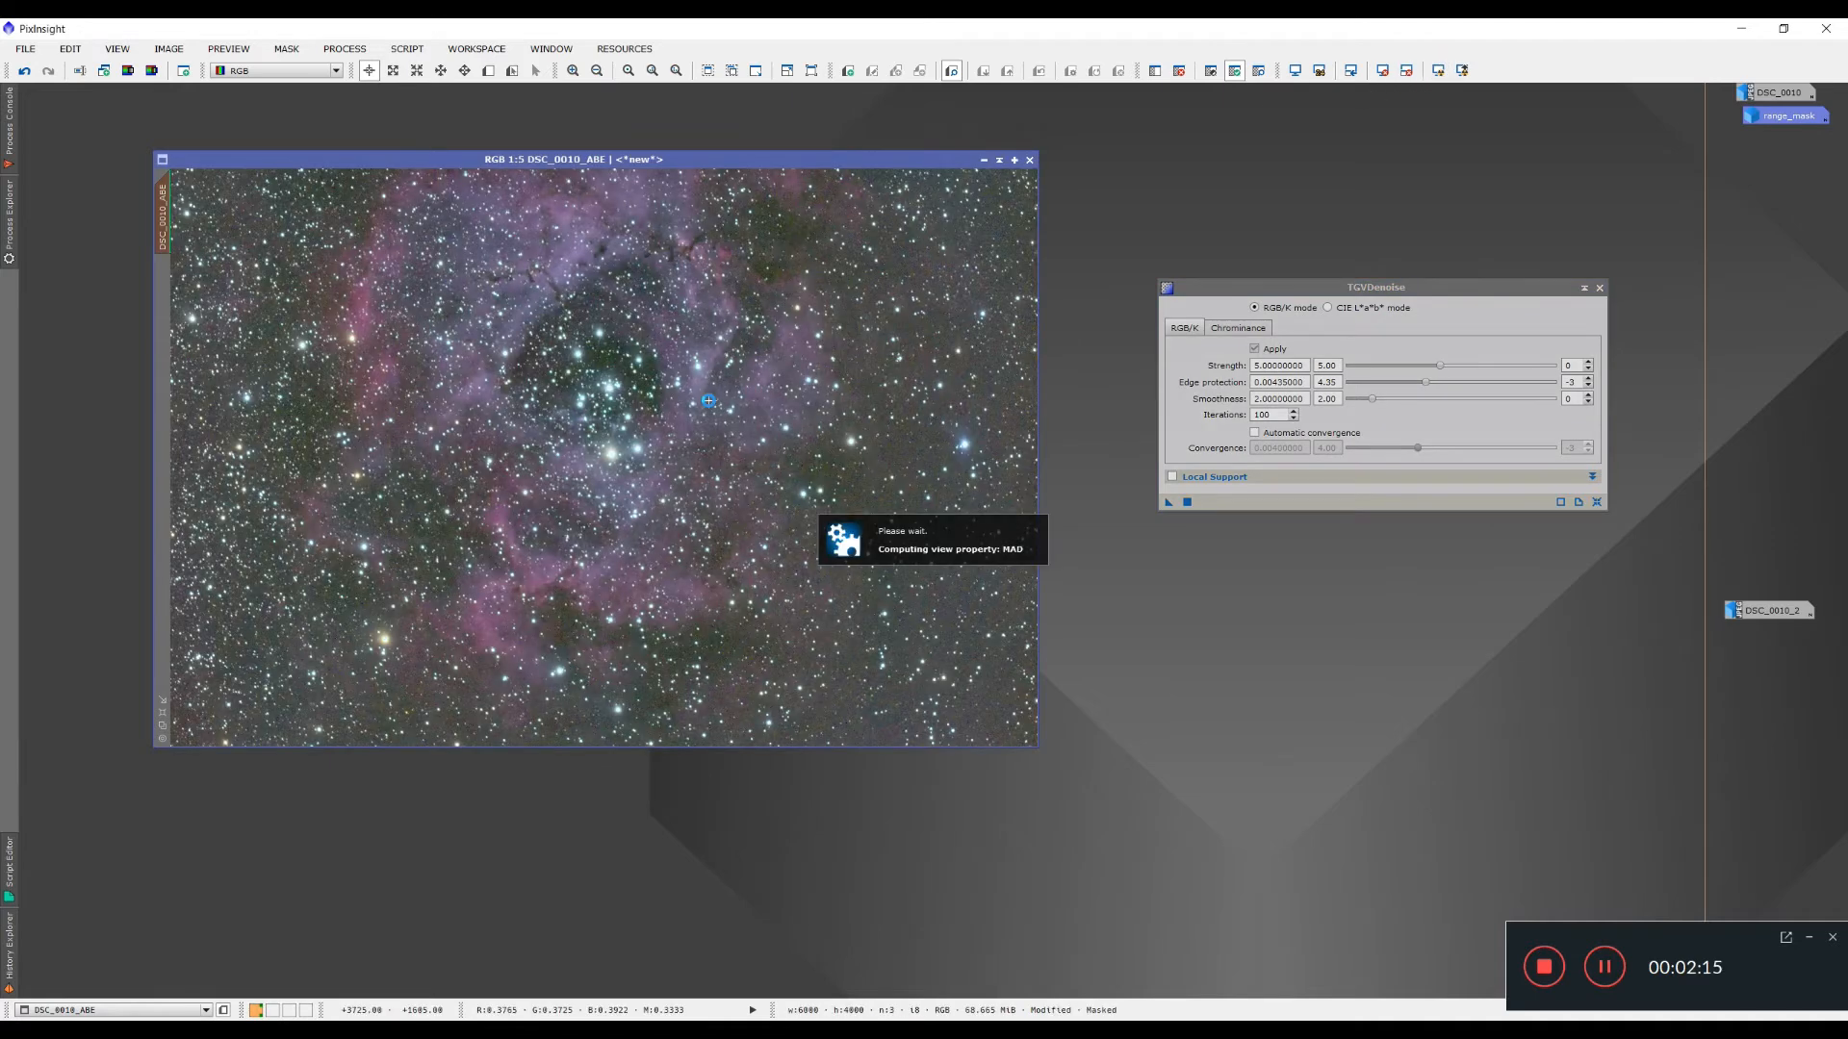
scroll(723, 405, "down", 1)
scroll(723, 405, "up", 4)
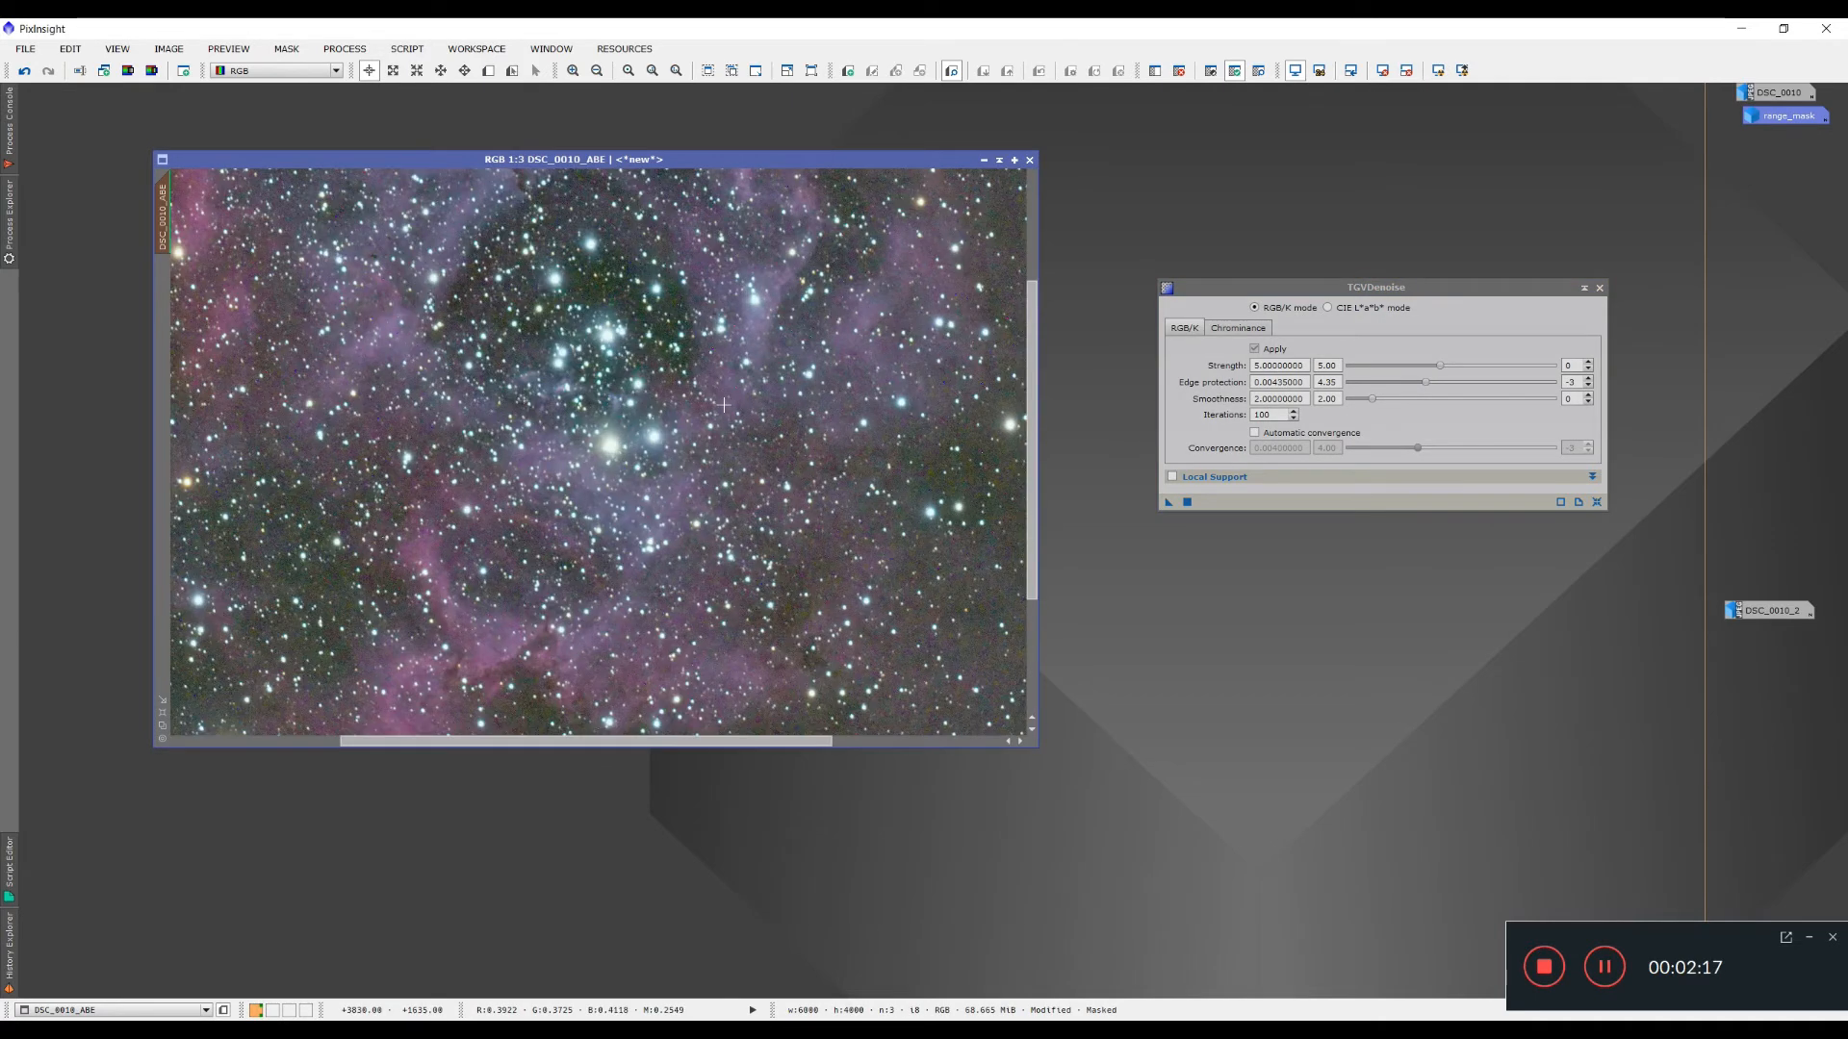
left_click(754, 458)
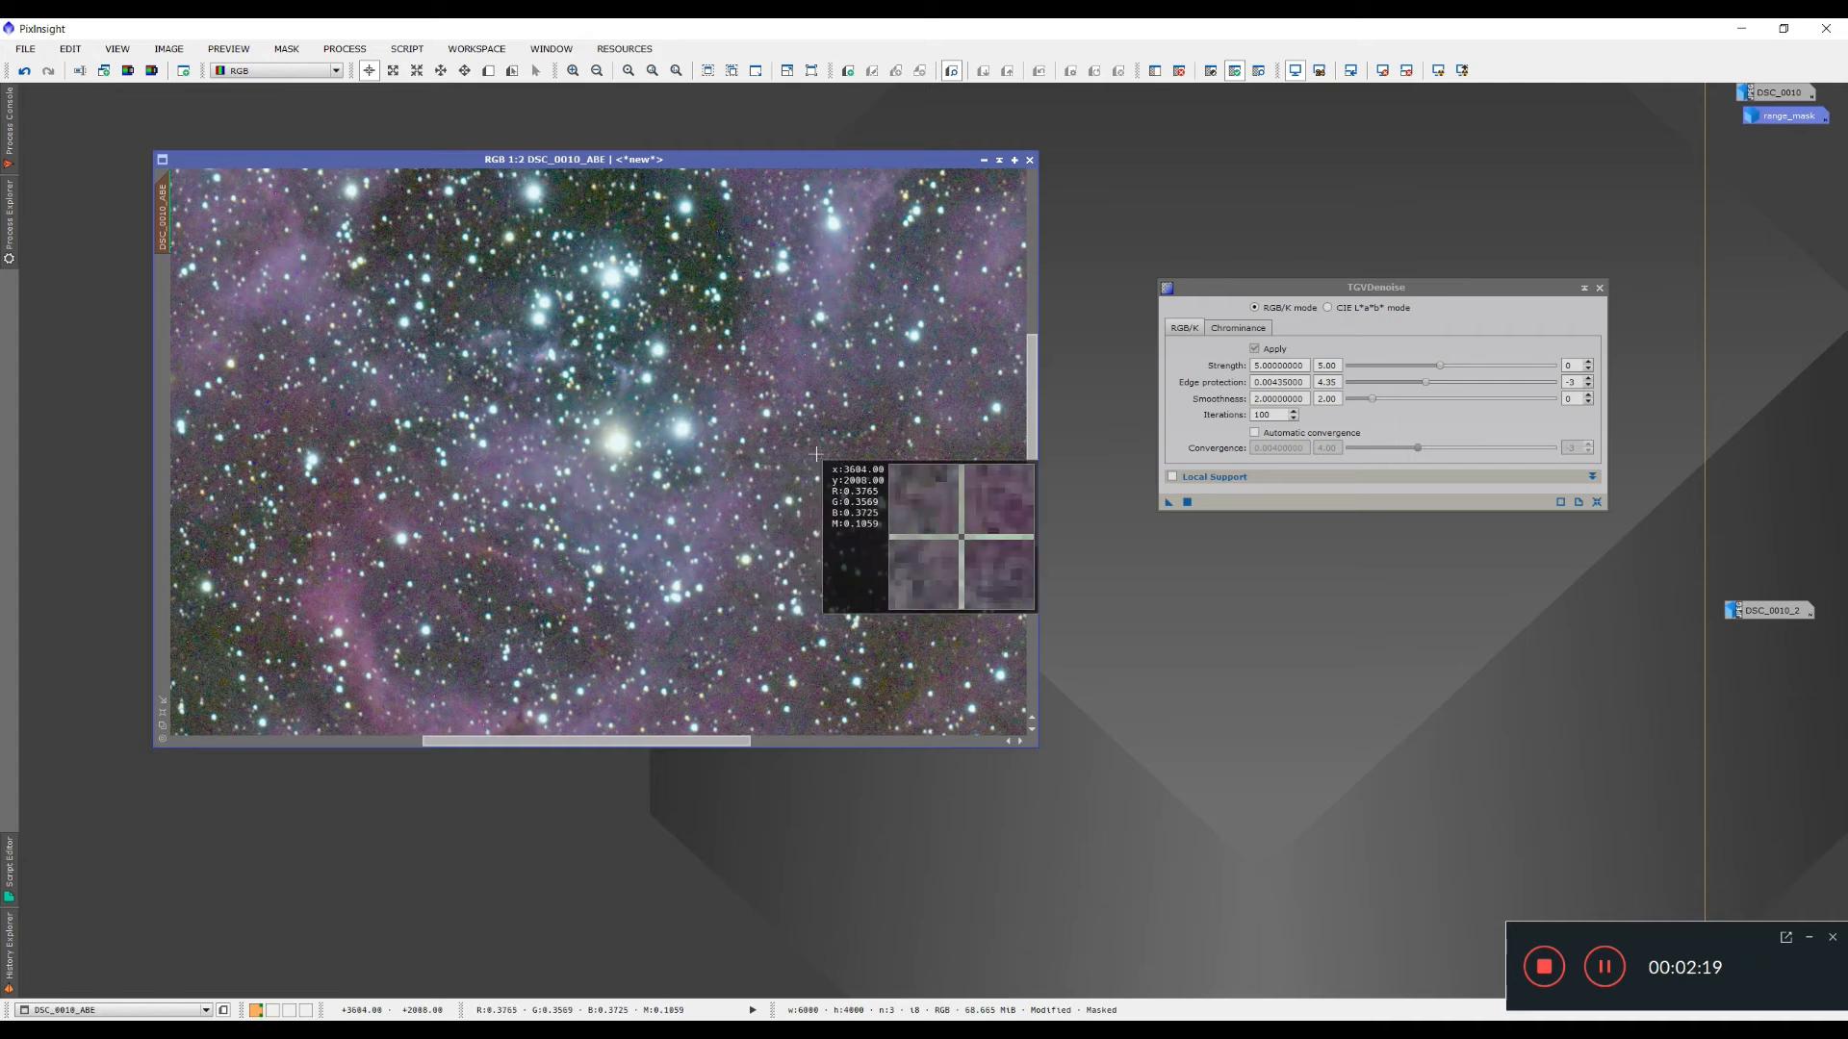
left_click_drag(619, 743, 891, 739)
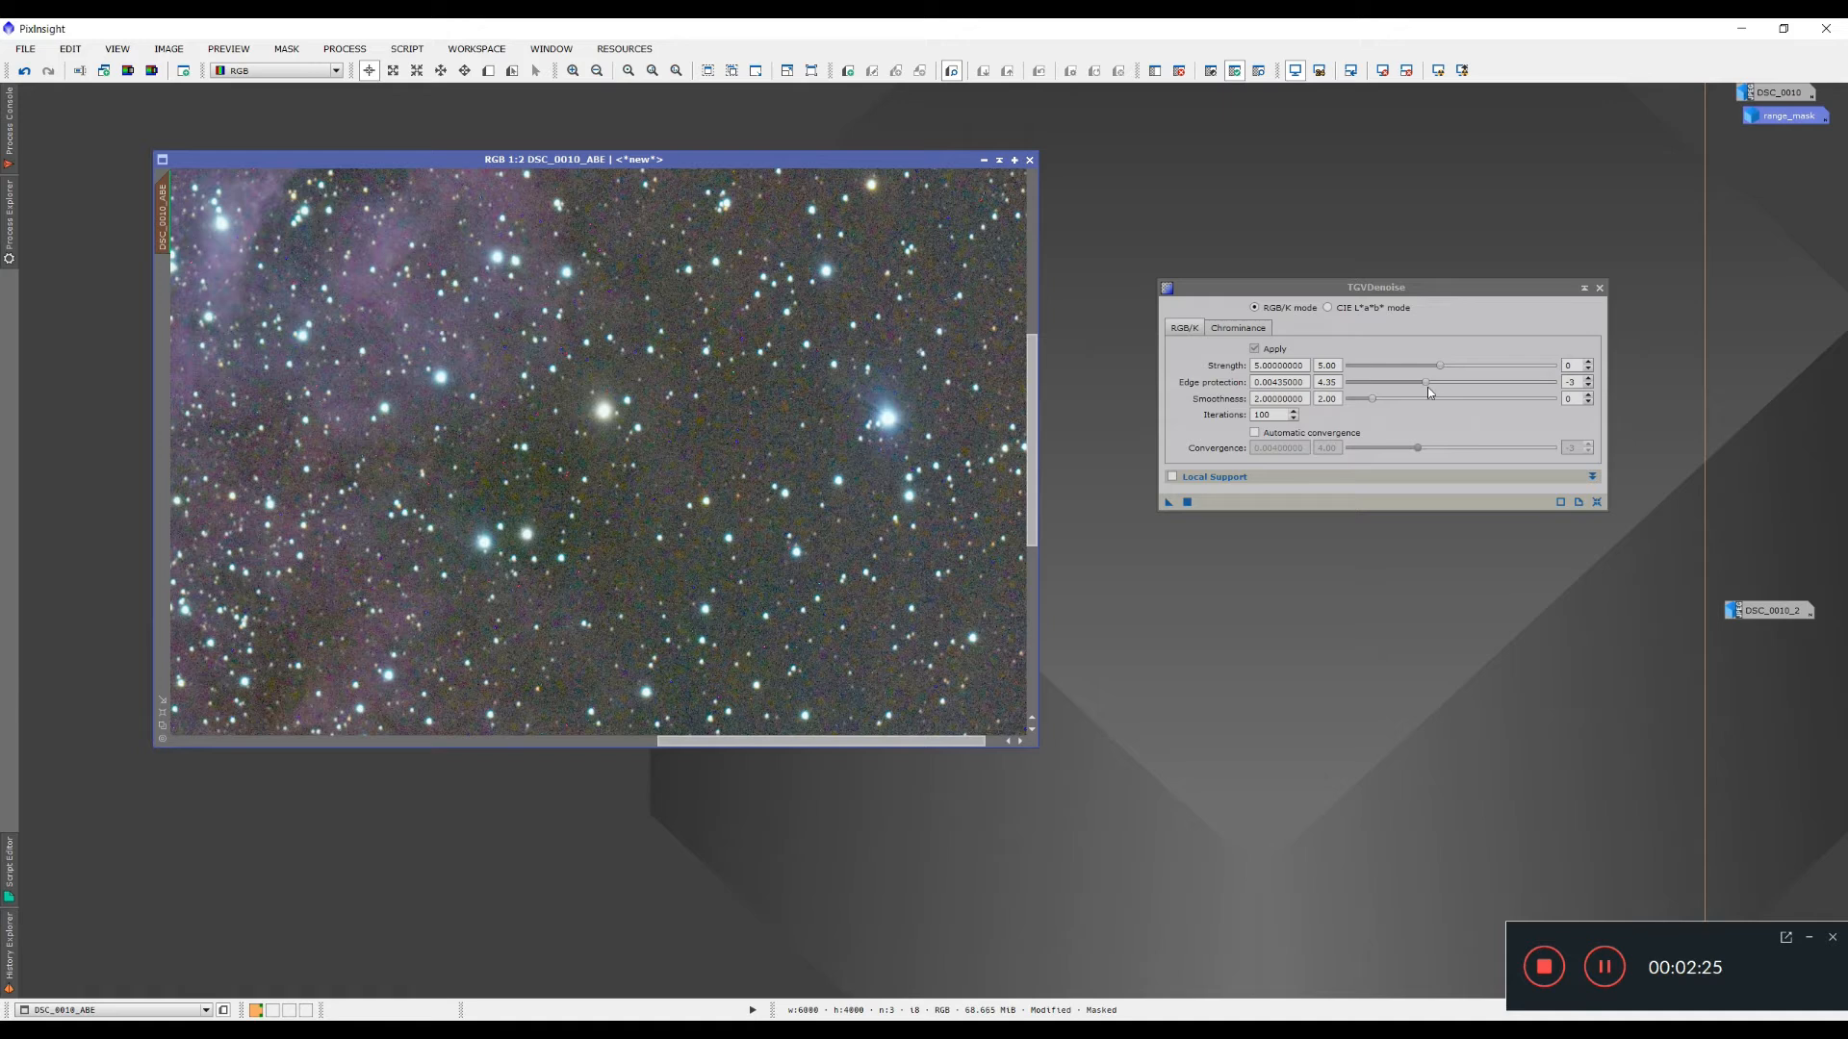
Run TGVDenoise on DSC_0010_ABE again with edge protection 0.00595, check the result and close the process.
left_click_drag(1428, 381, 1464, 385)
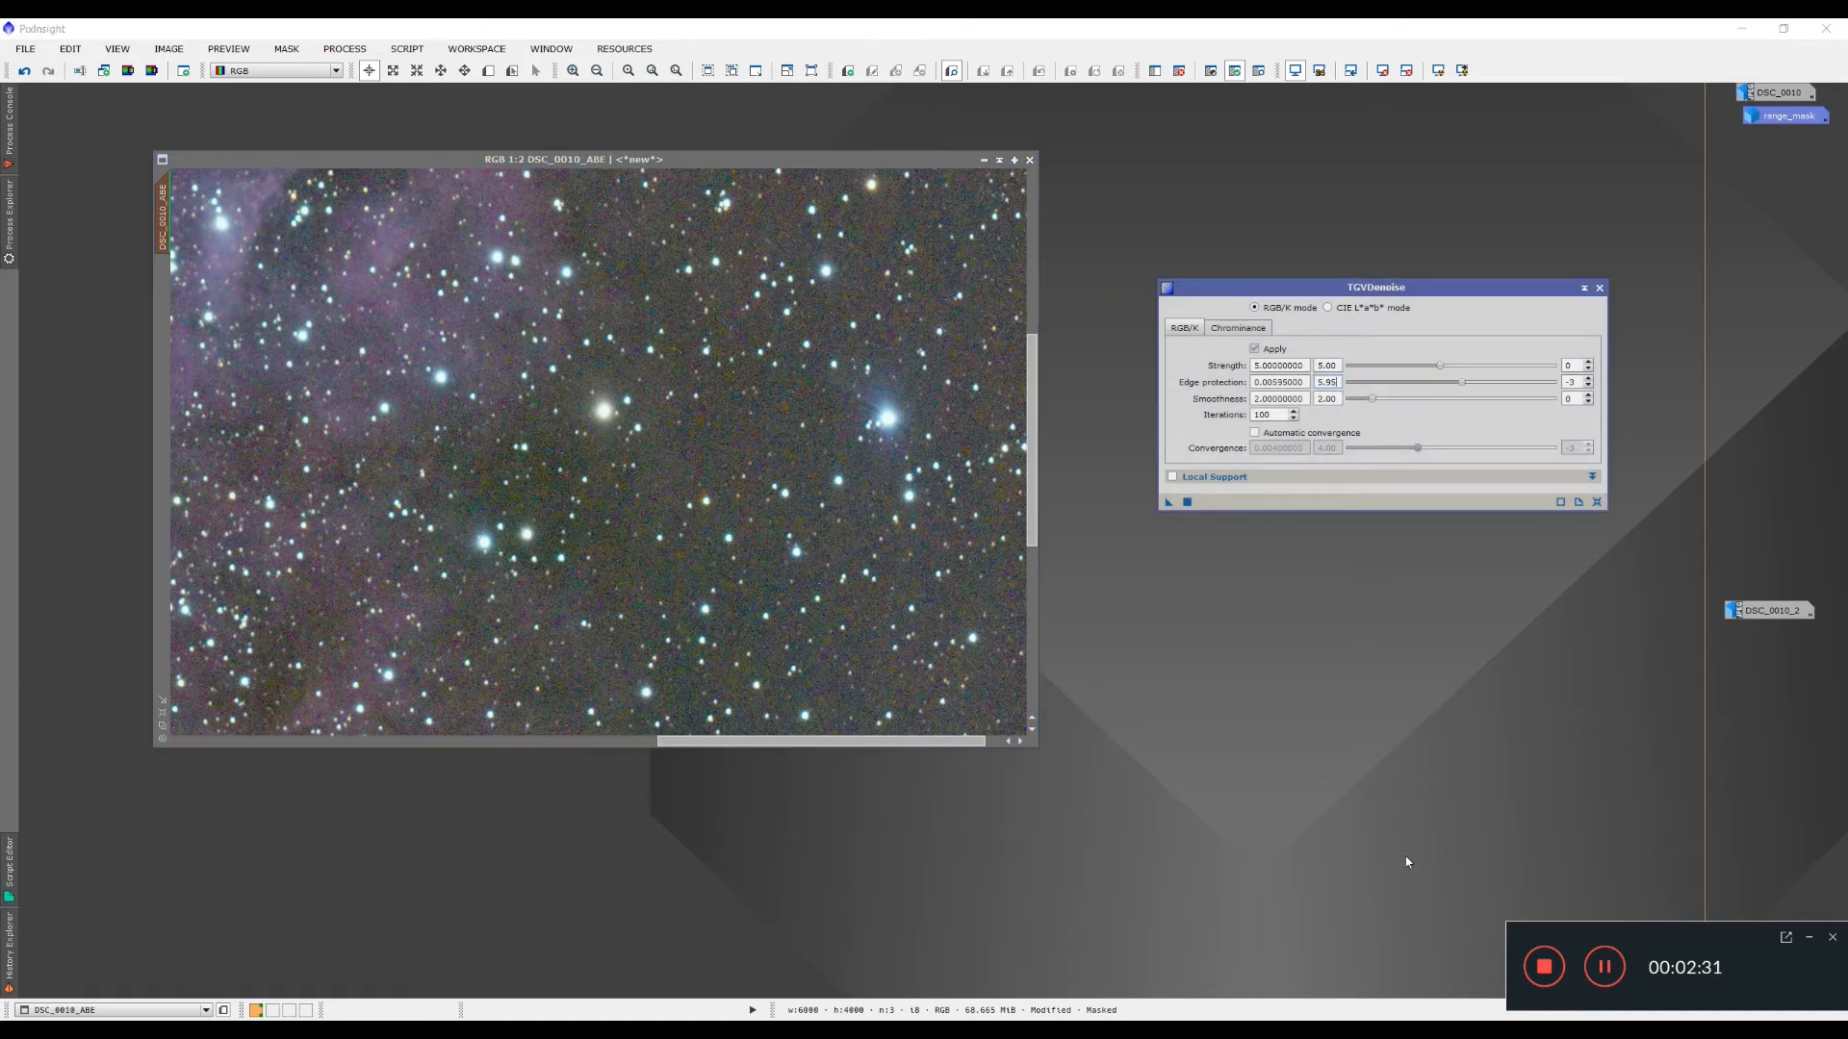
left_click(1188, 502)
scroll(688, 442, "up", 2)
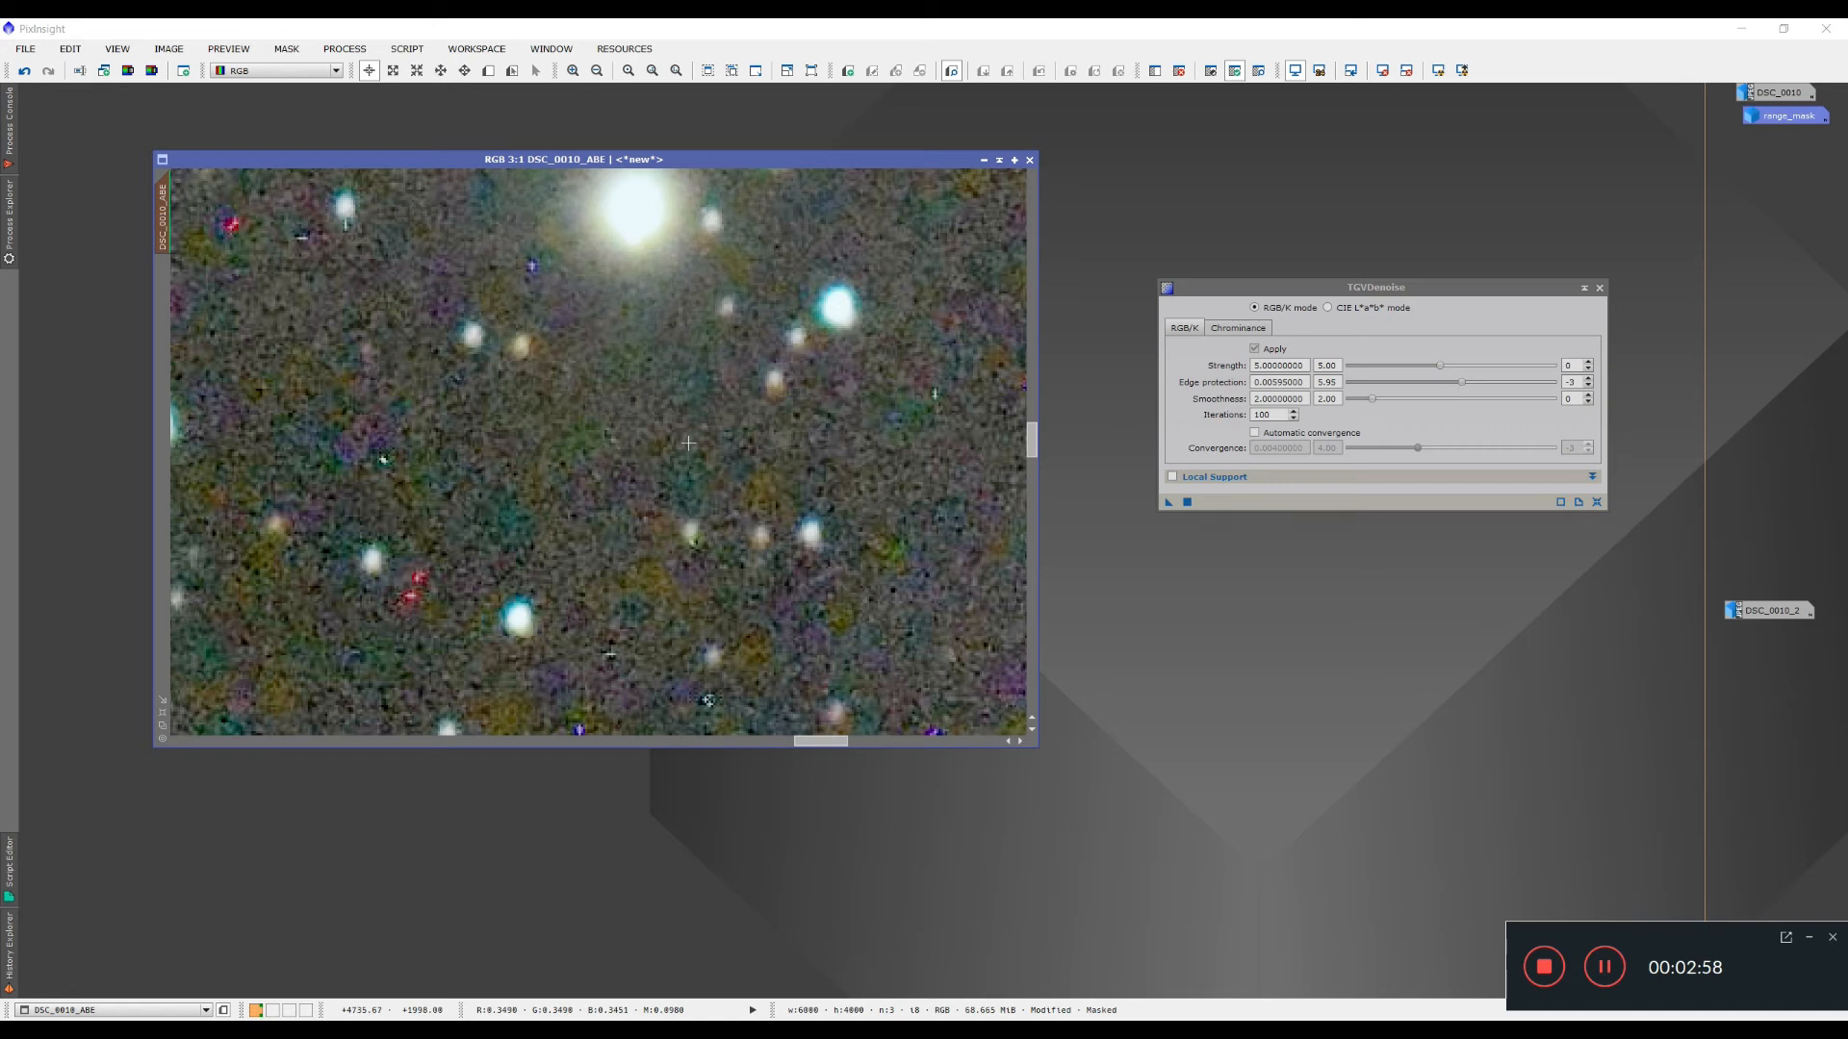
scroll(688, 442, "down", 3)
scroll(688, 442, "down", 2)
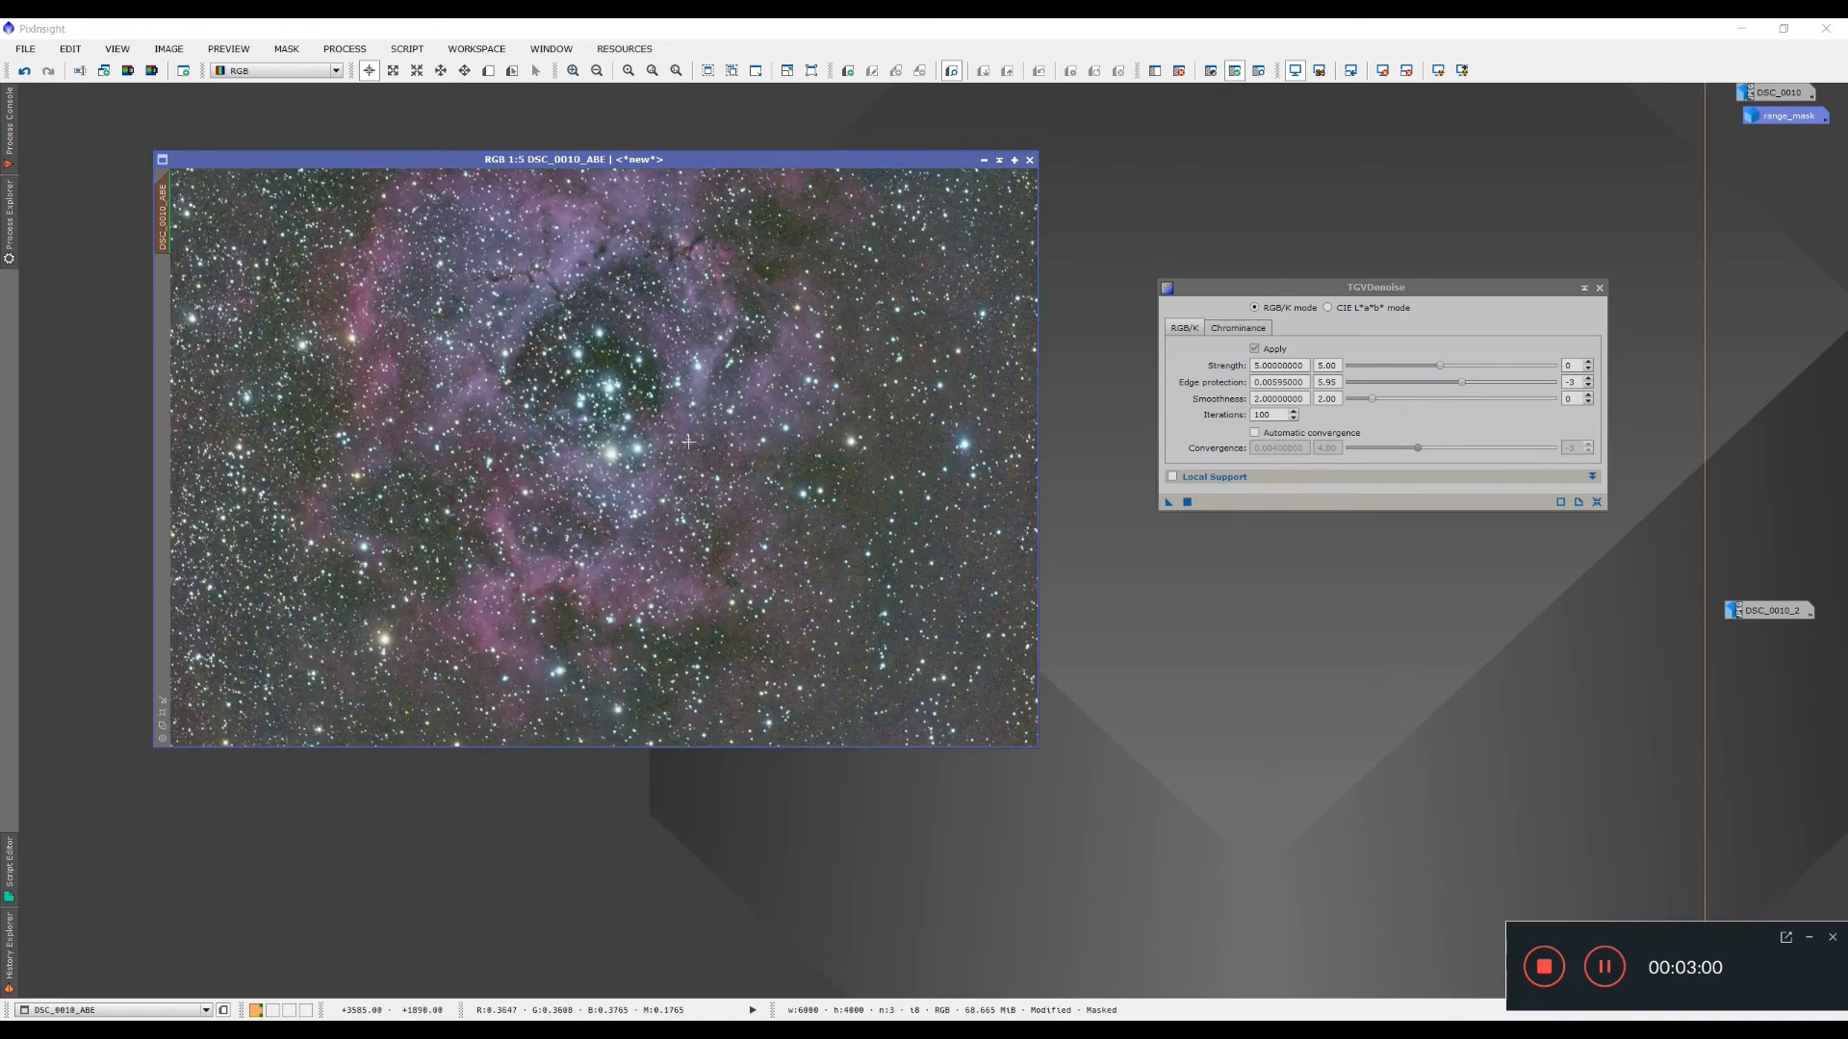
left_click(1599, 288)
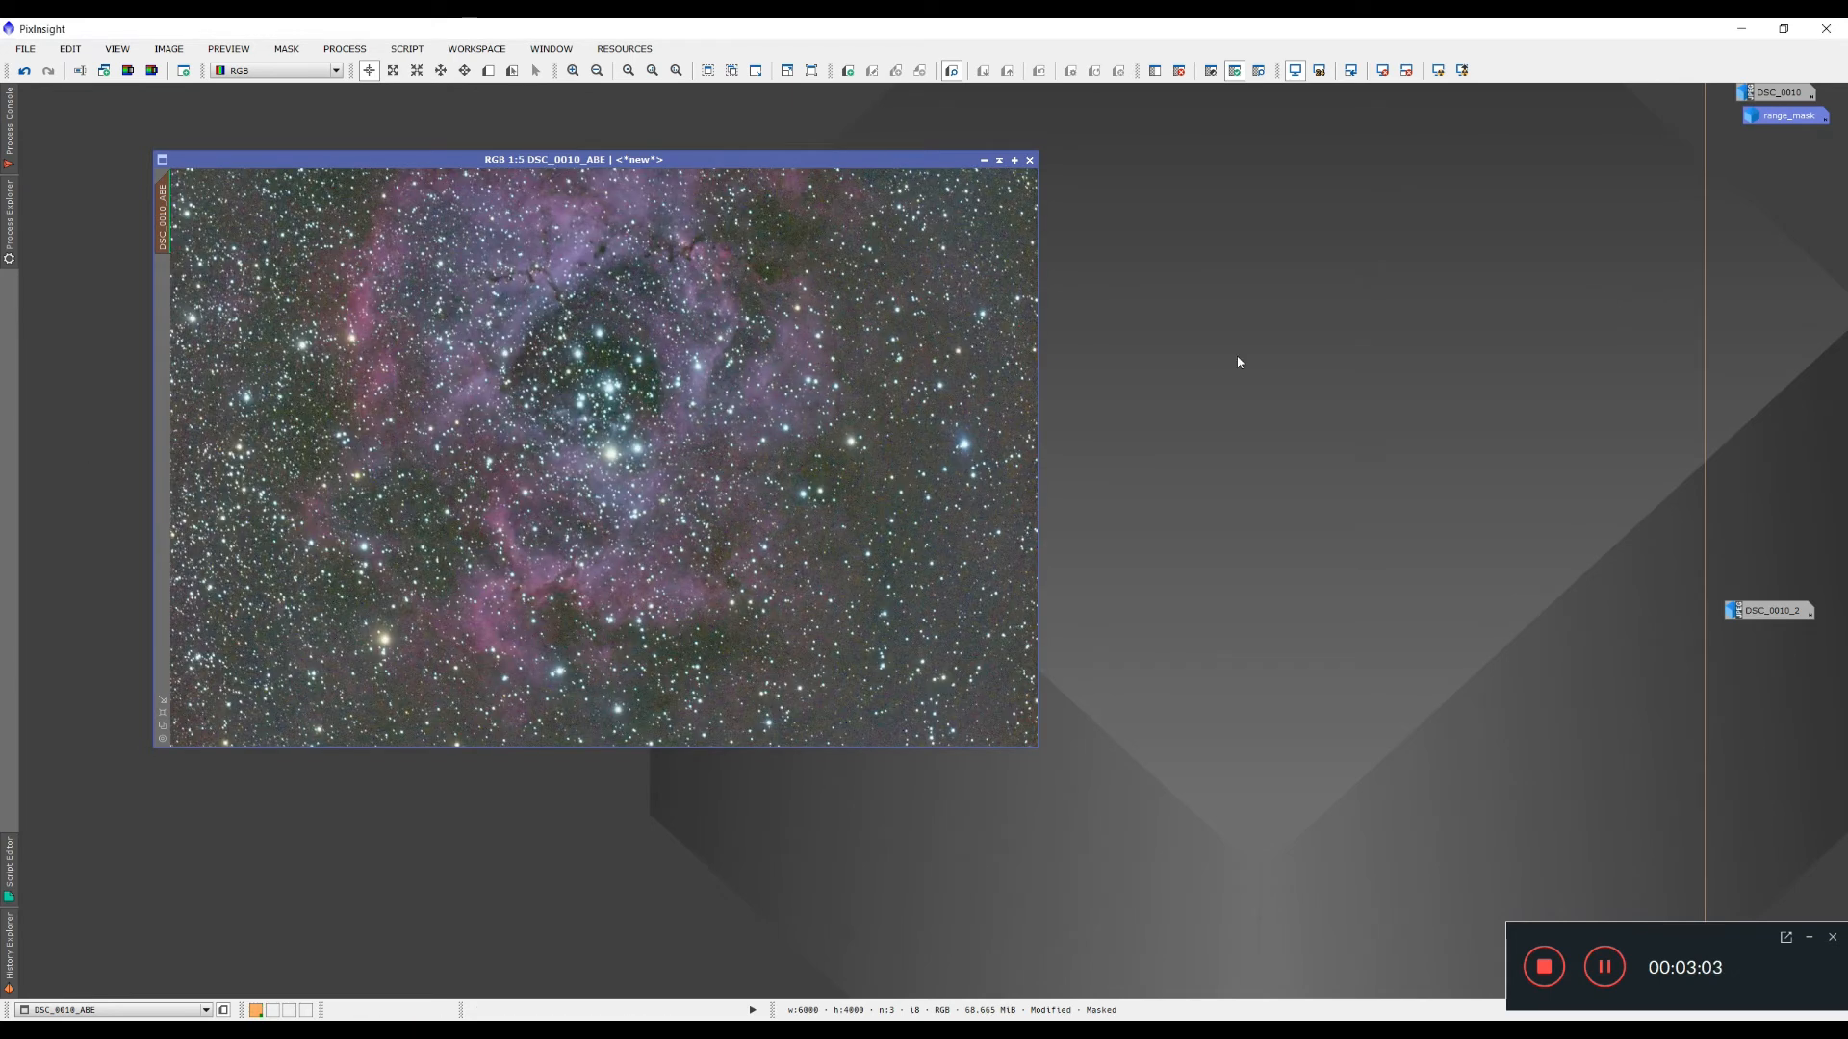
left_click(345, 49)
mouse_move(402, 88)
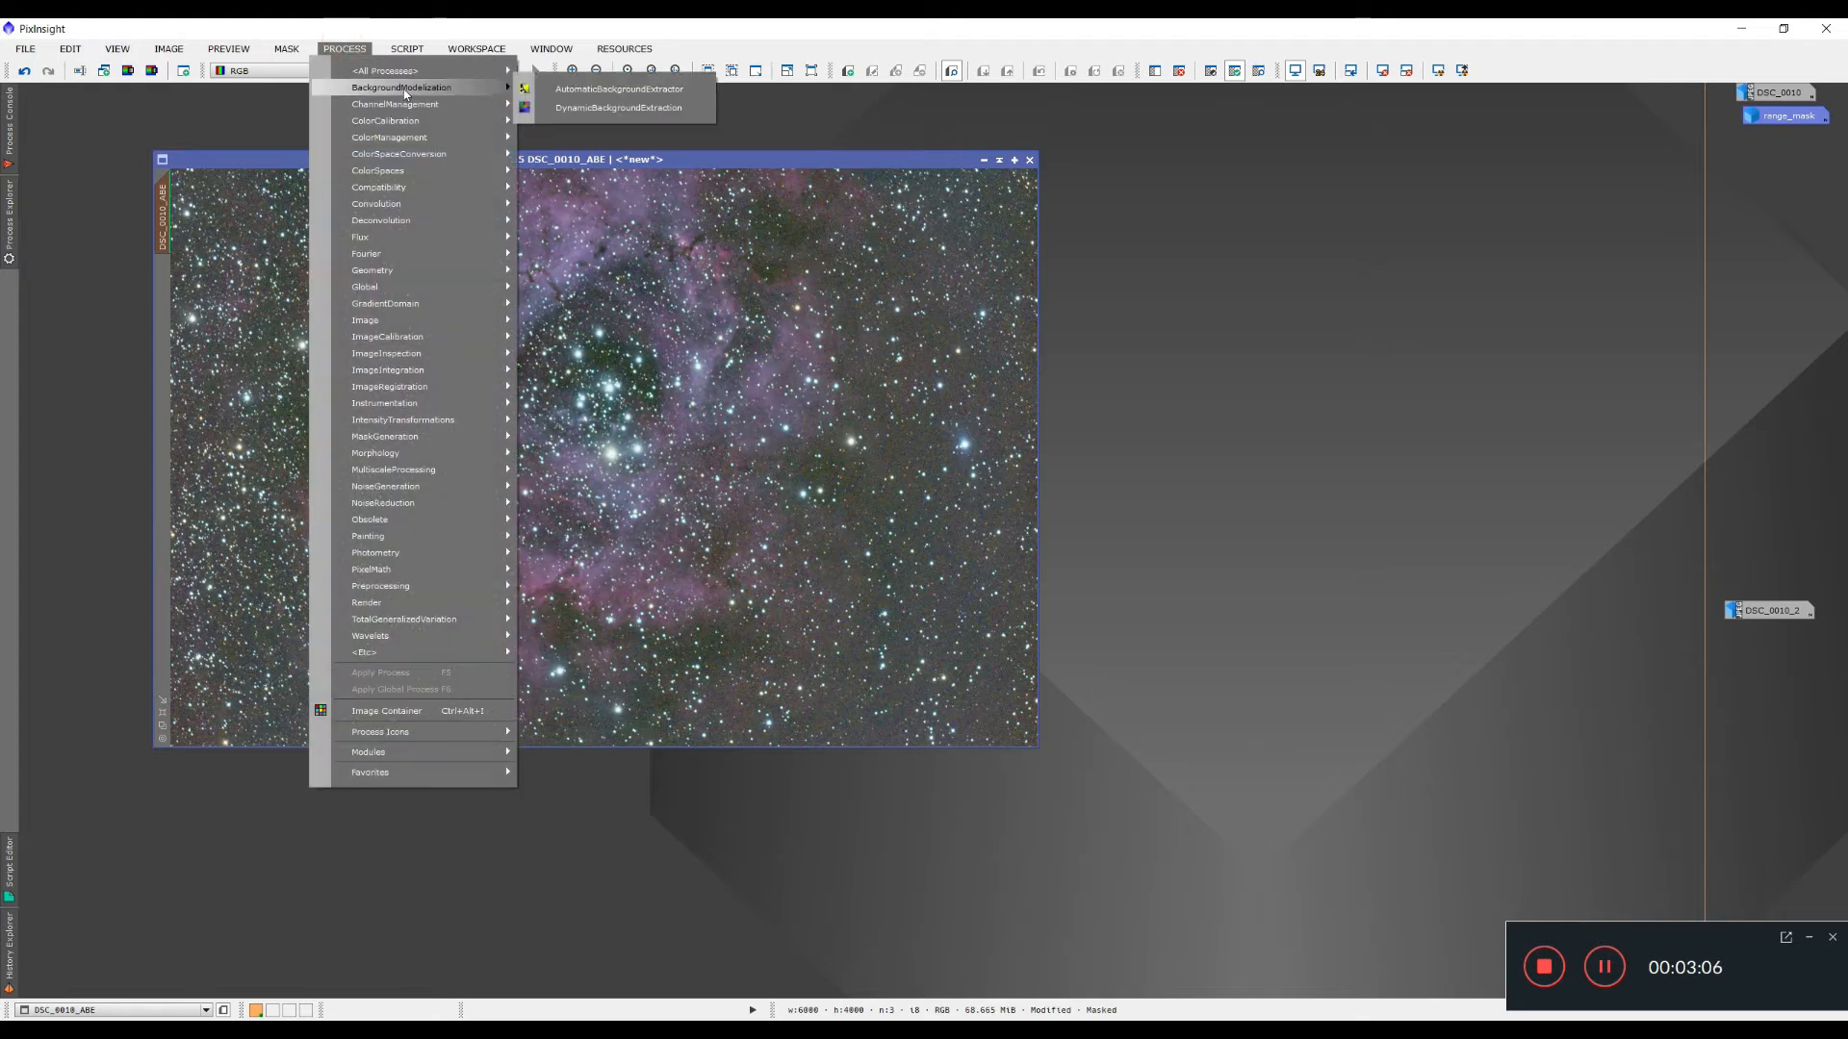
left_click(904, 127)
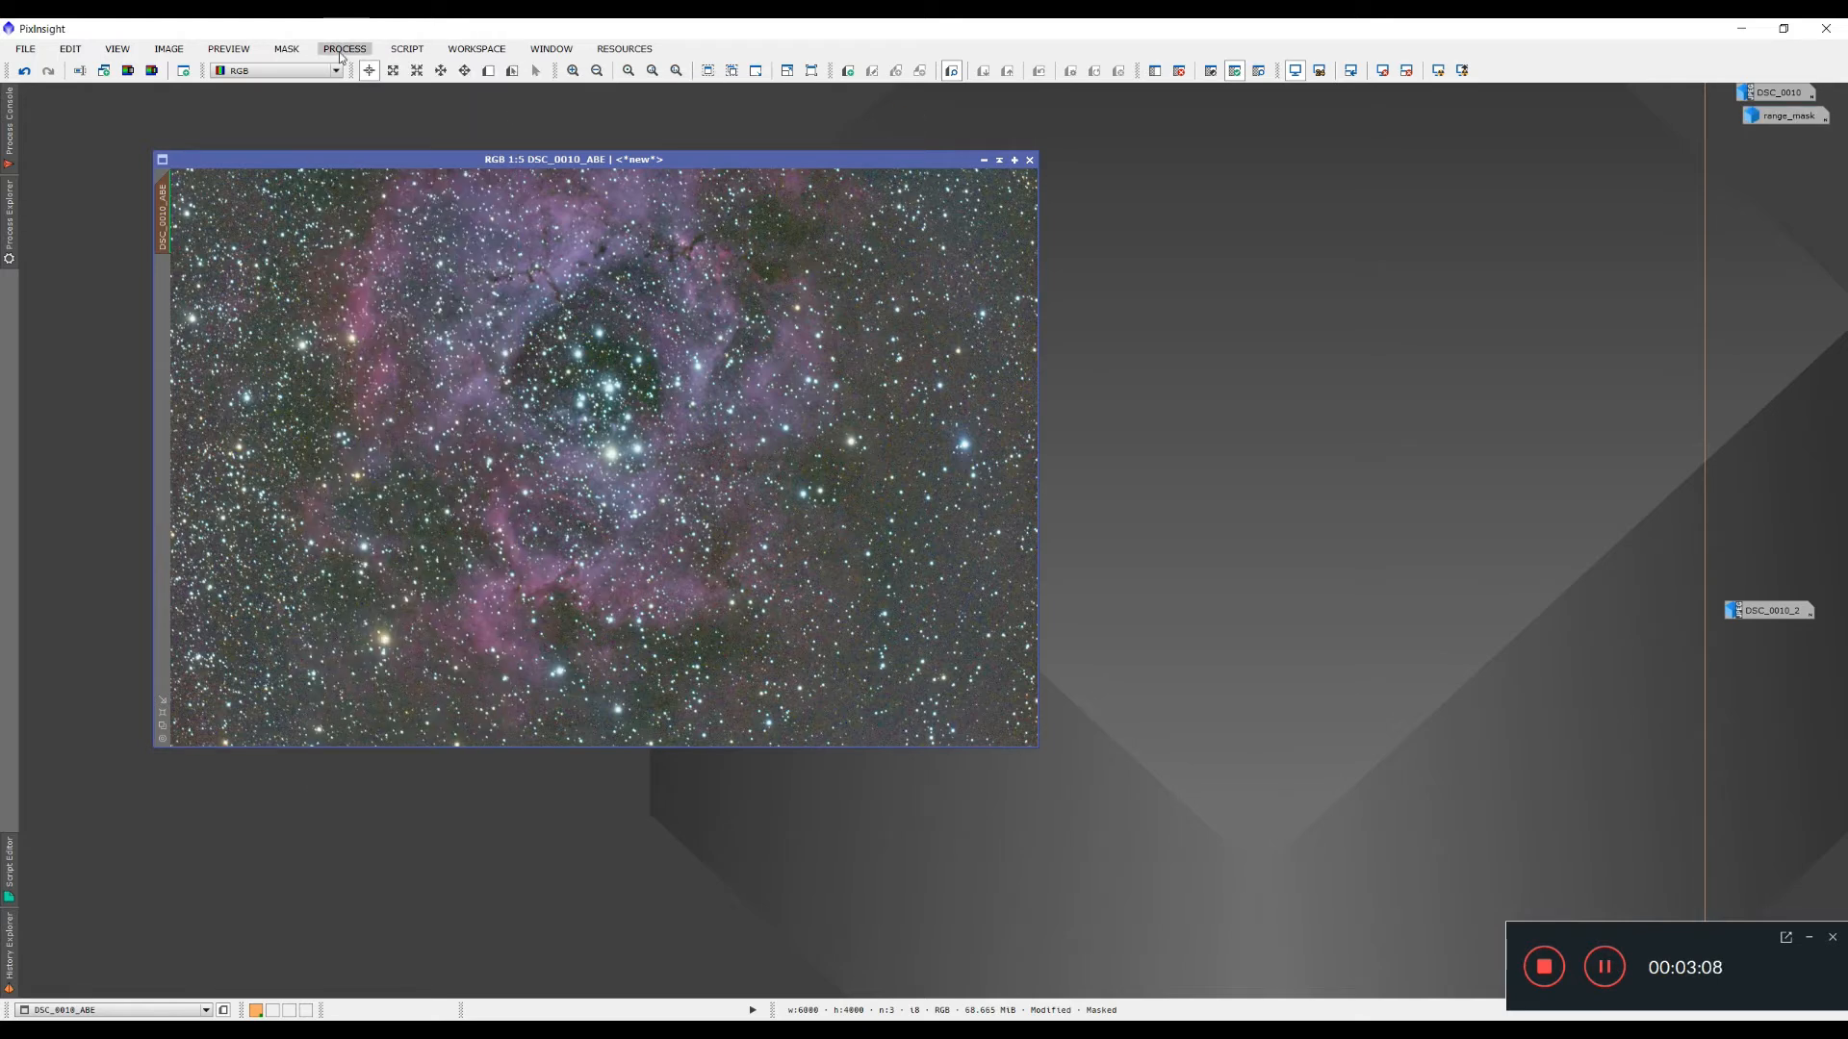
Extract the lightness component of DSC_0010_ABE, auto-stretch its display and place the grayscale image beside the colour image.
left_click(127, 71)
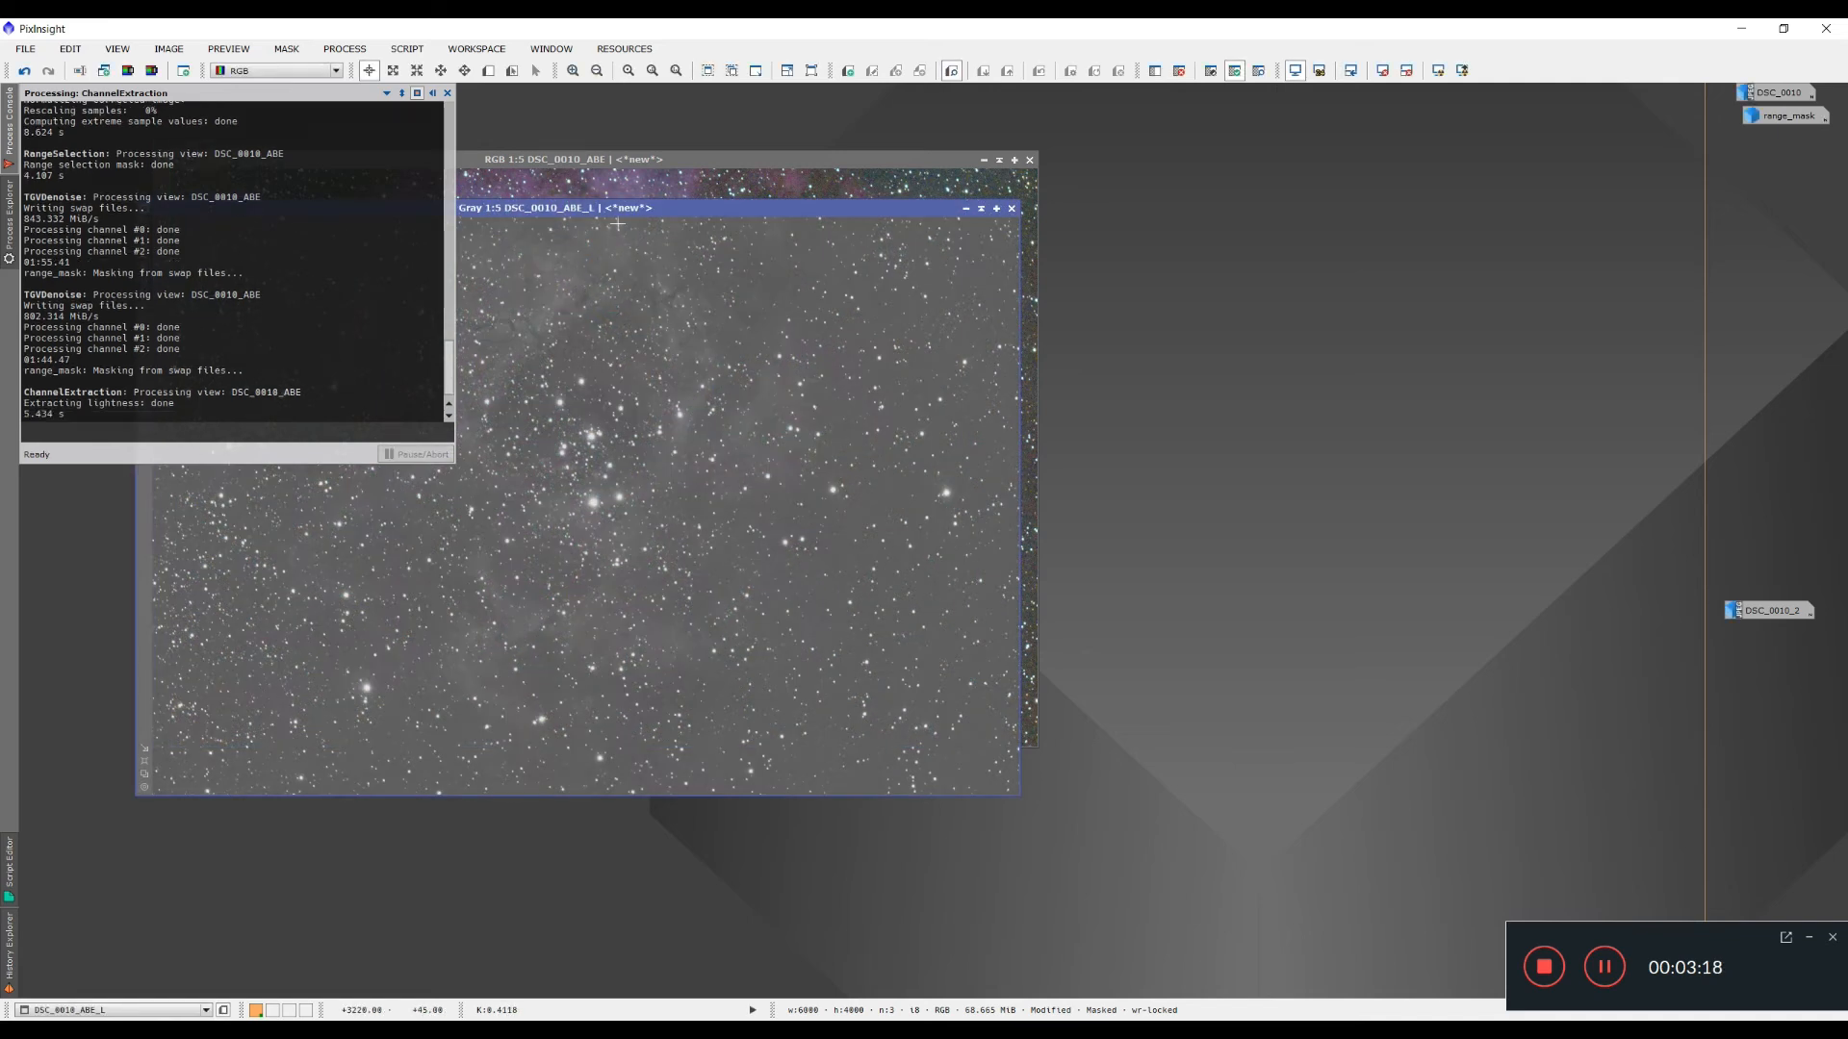
left_click_drag(726, 205, 1196, 146)
left_click(1438, 70)
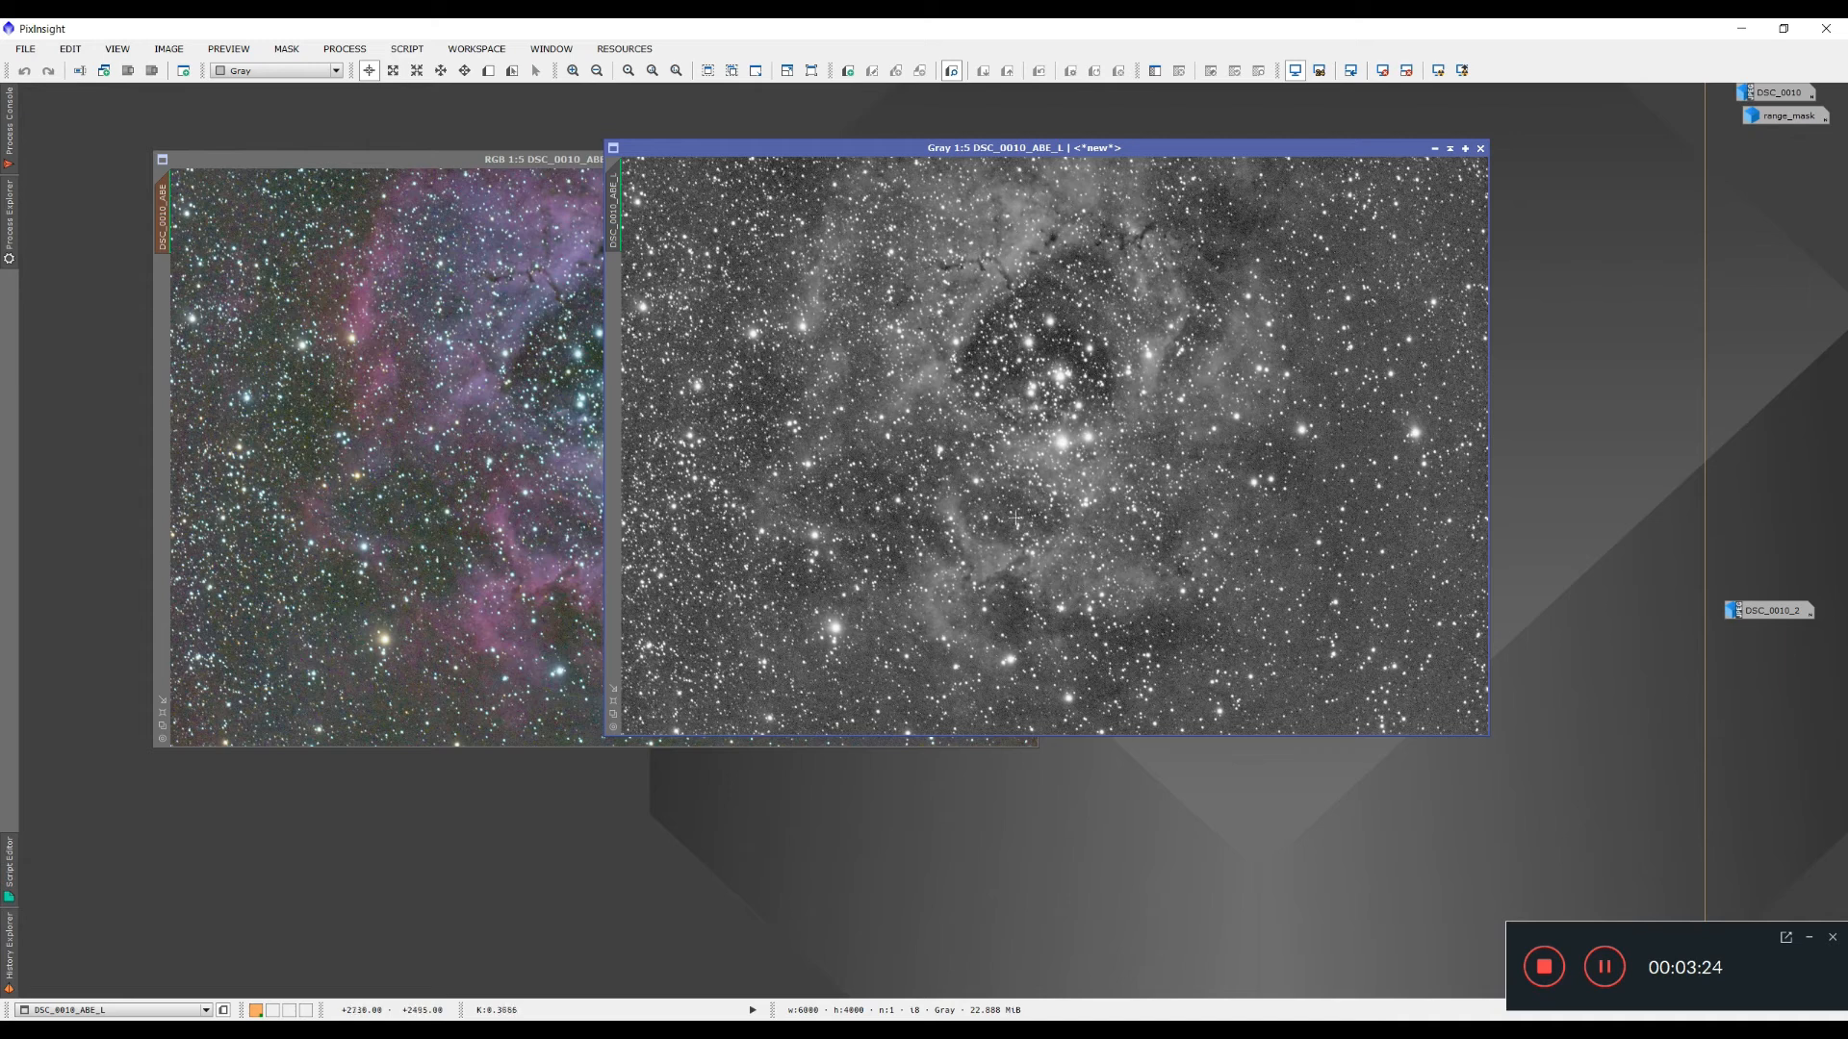
left_click_drag(1045, 151, 1169, 173)
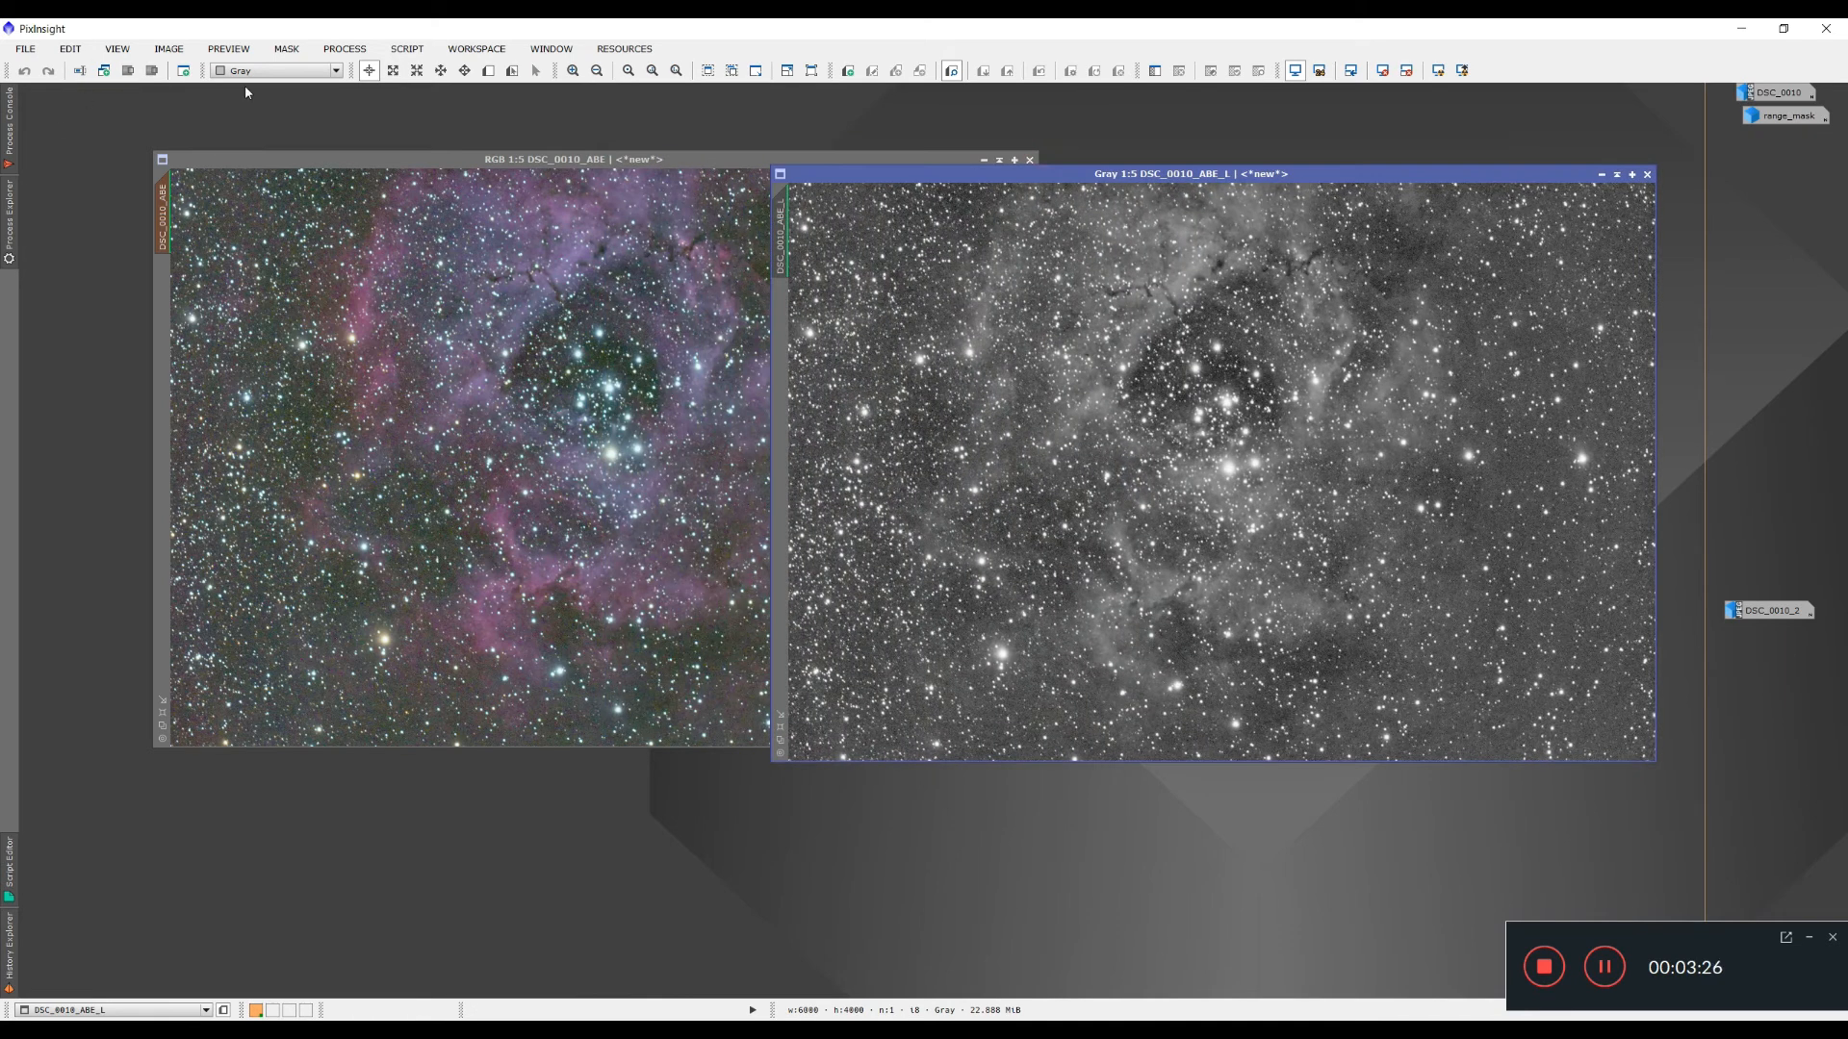
Invert the extracted lightness image and move it slightly farther from DSC_0010_ABE.
left_click(345, 48)
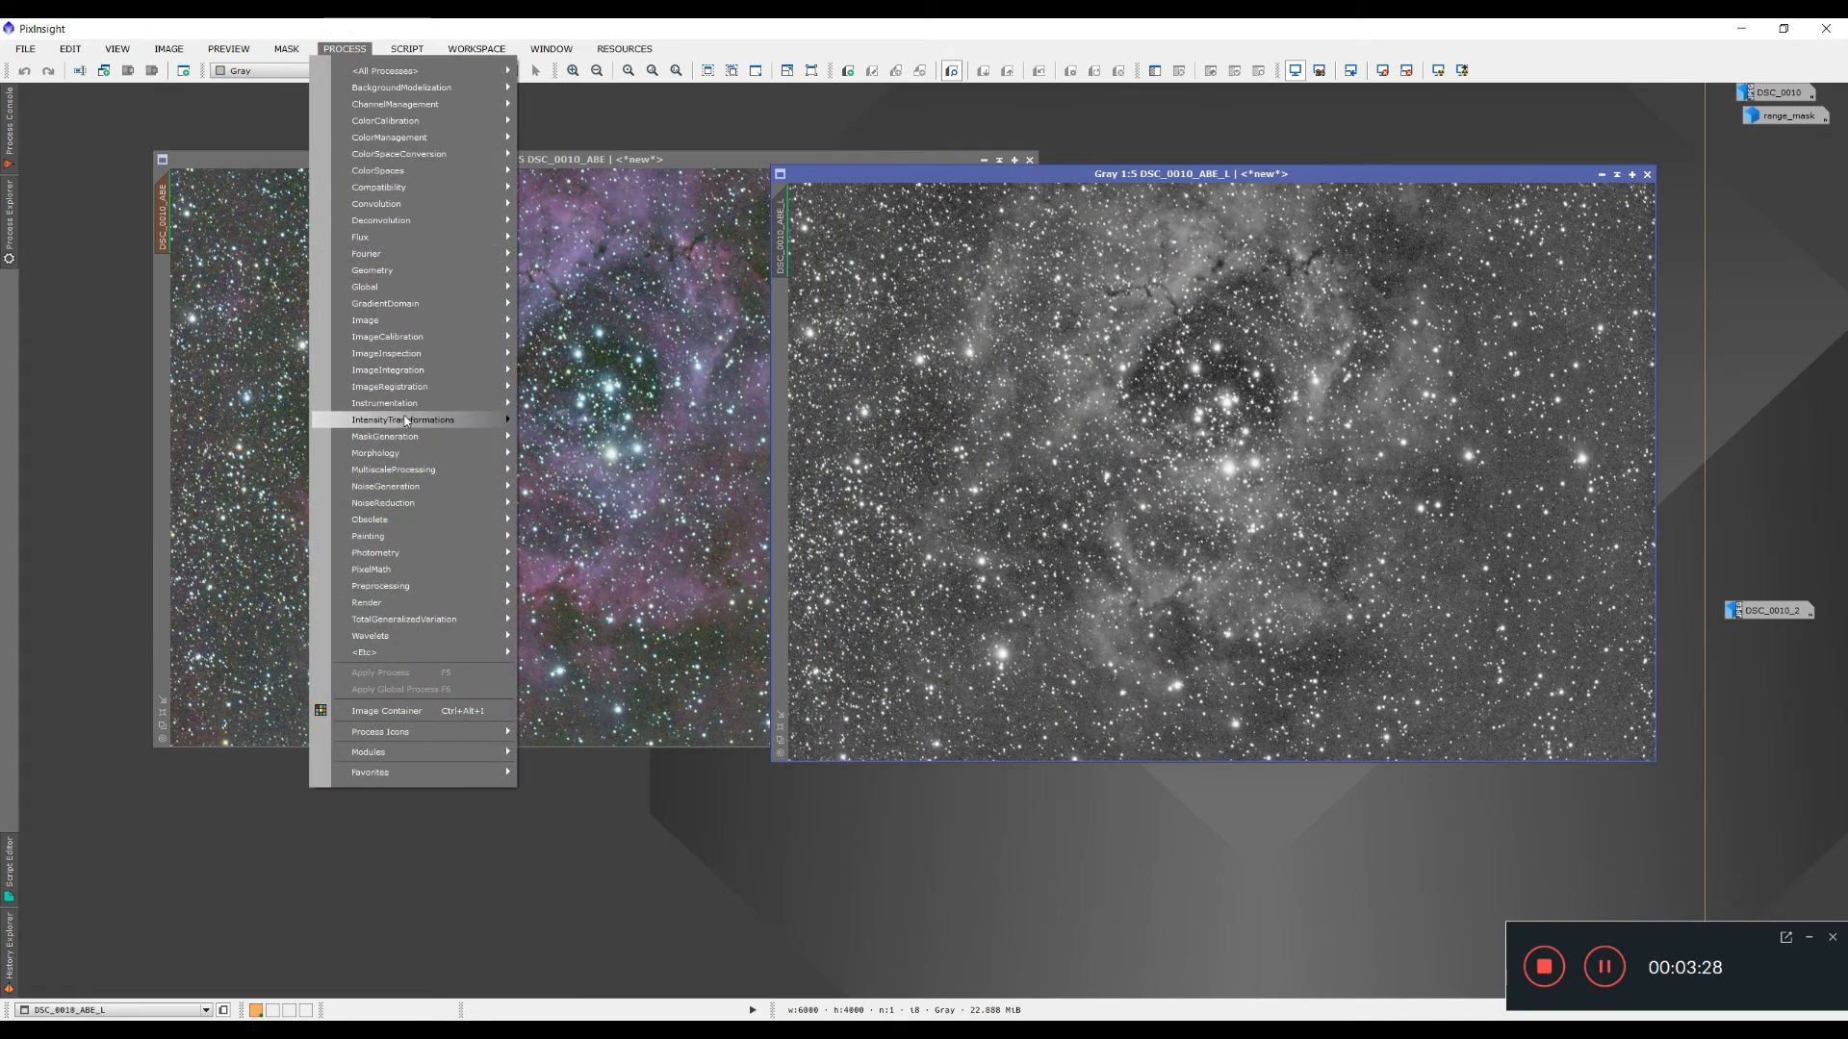
mouse_move(404, 421)
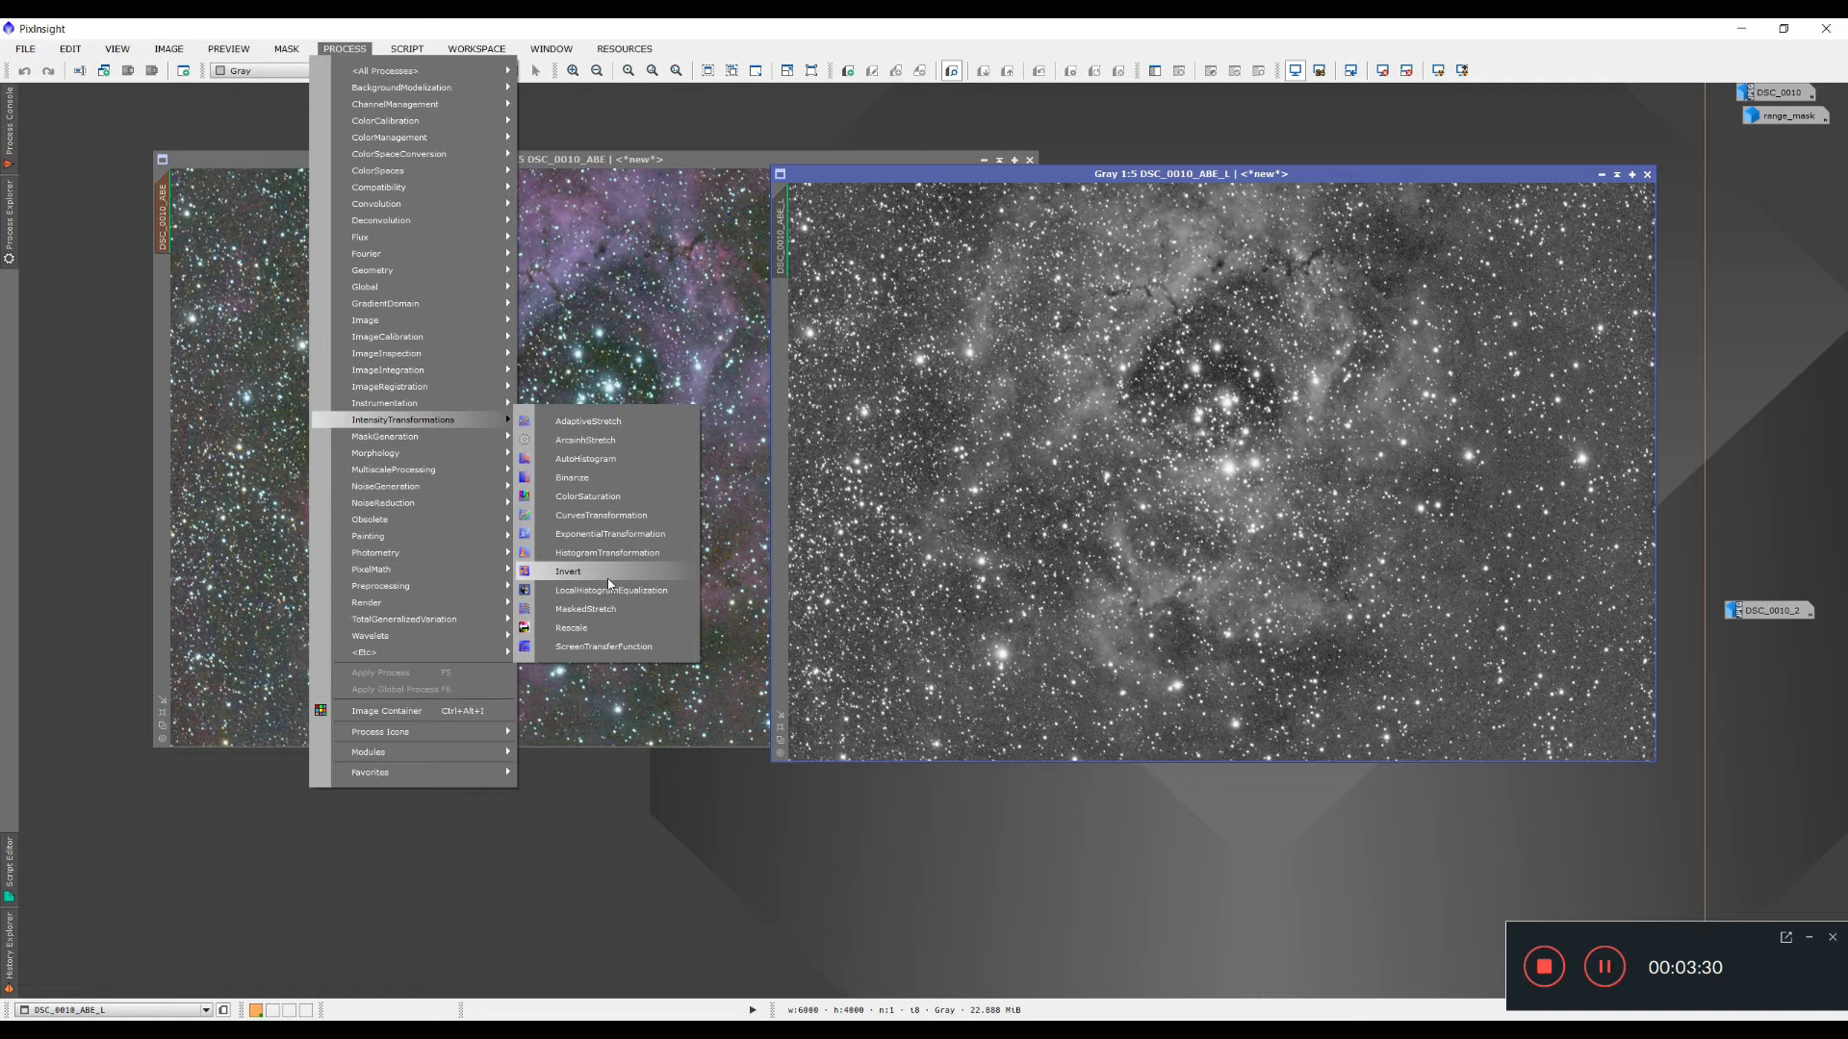
left_click(570, 575)
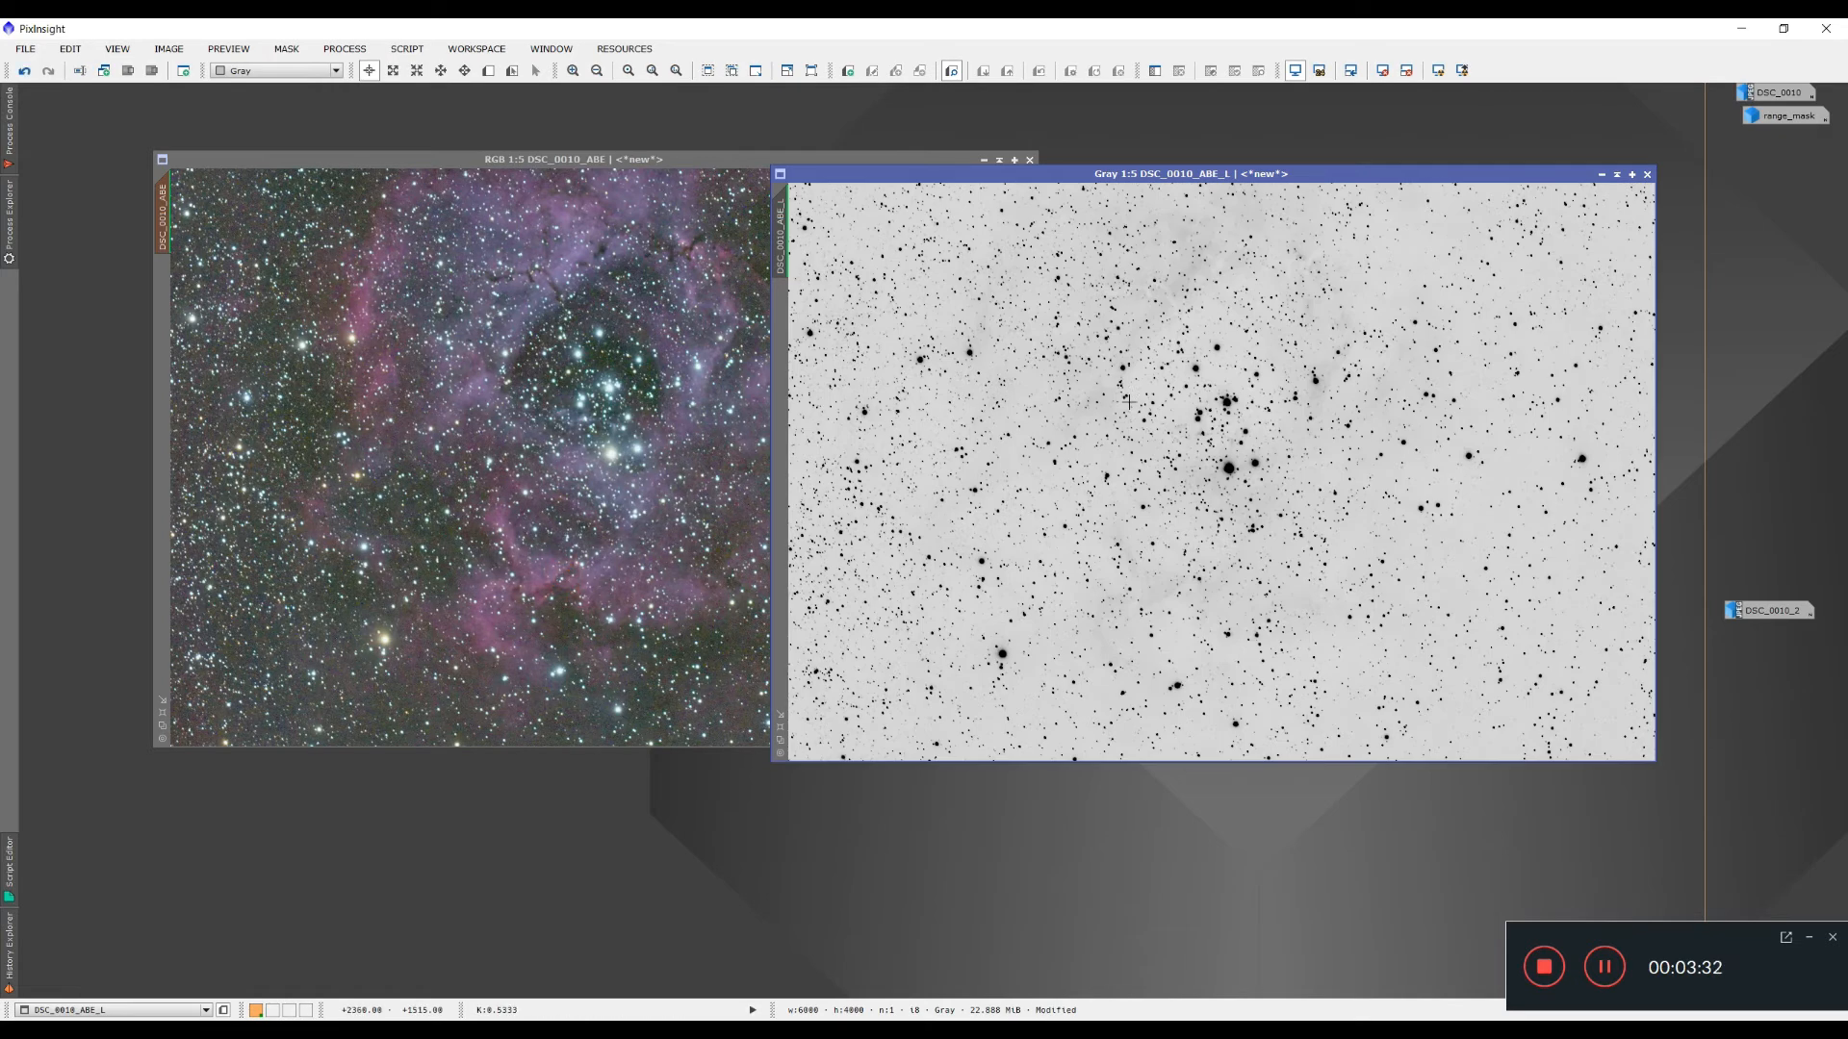
left_click_drag(1179, 177, 1211, 173)
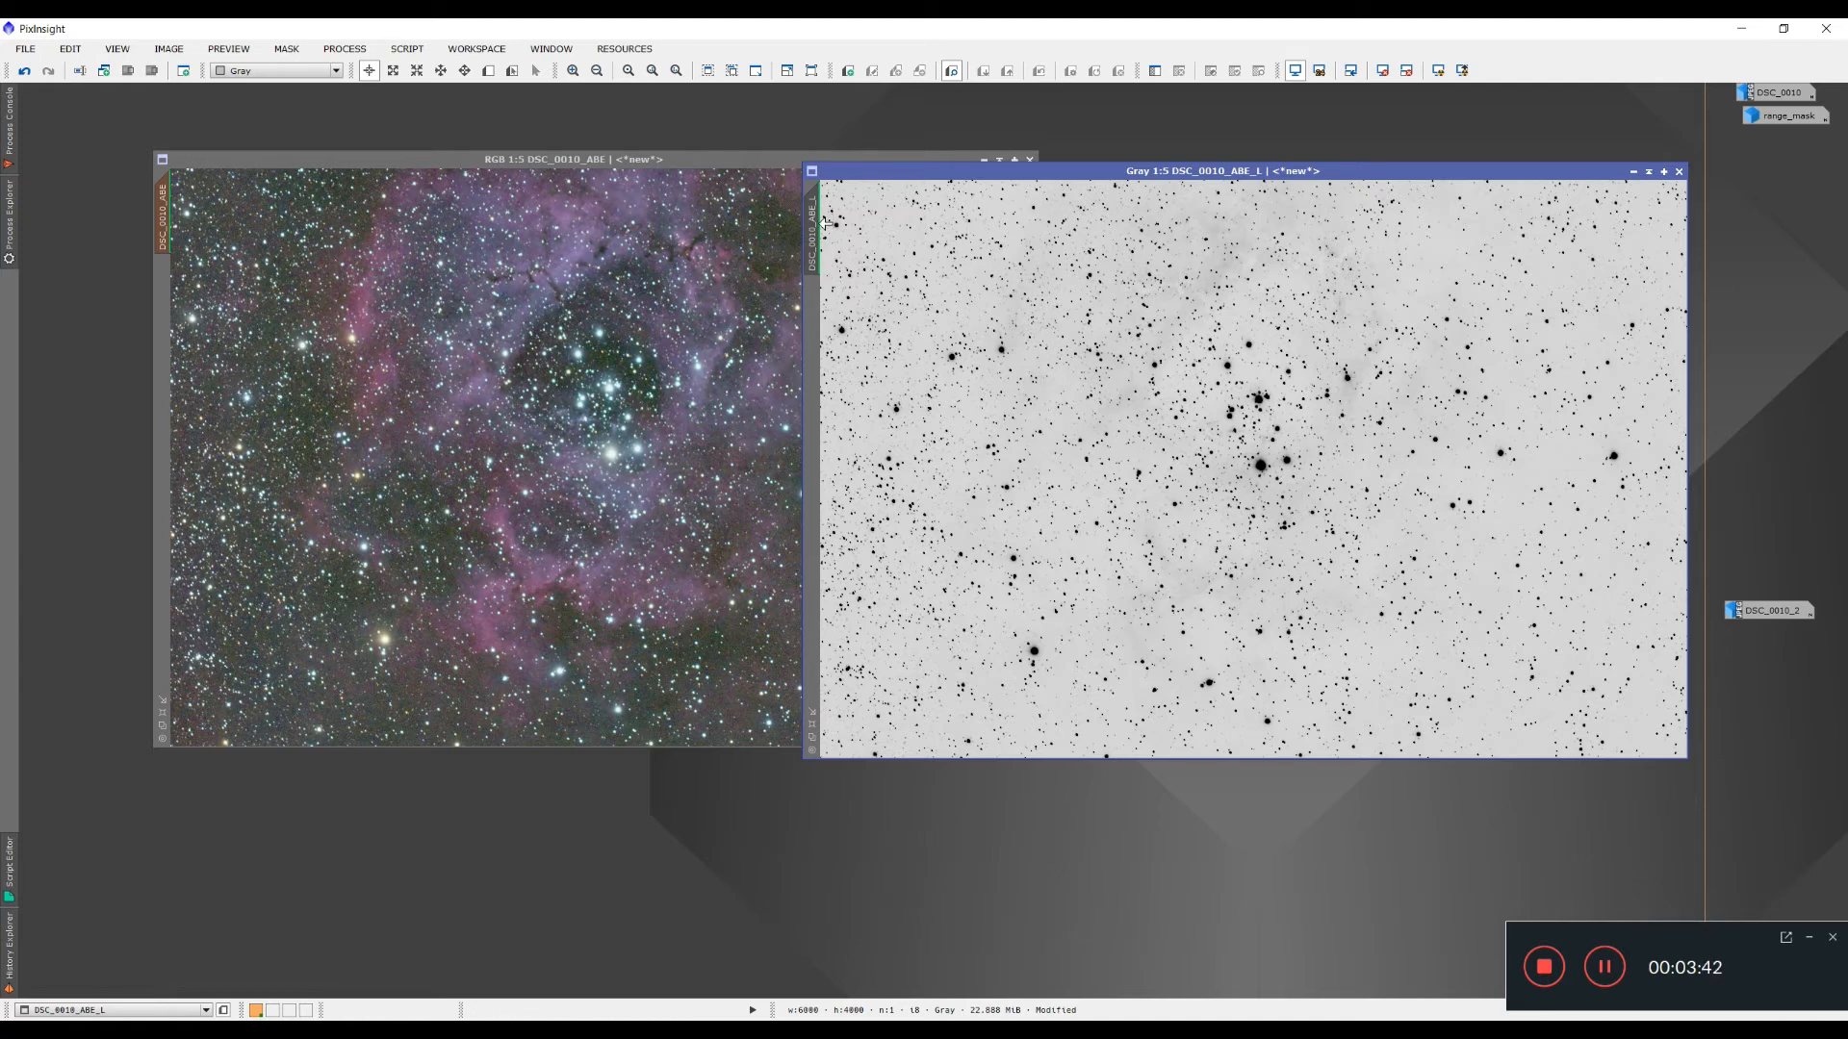
Replace the range mask on DSC_0010_ABE with the inverted lightness image, then iconize that image and park it below range_mask.
left_click(212, 200)
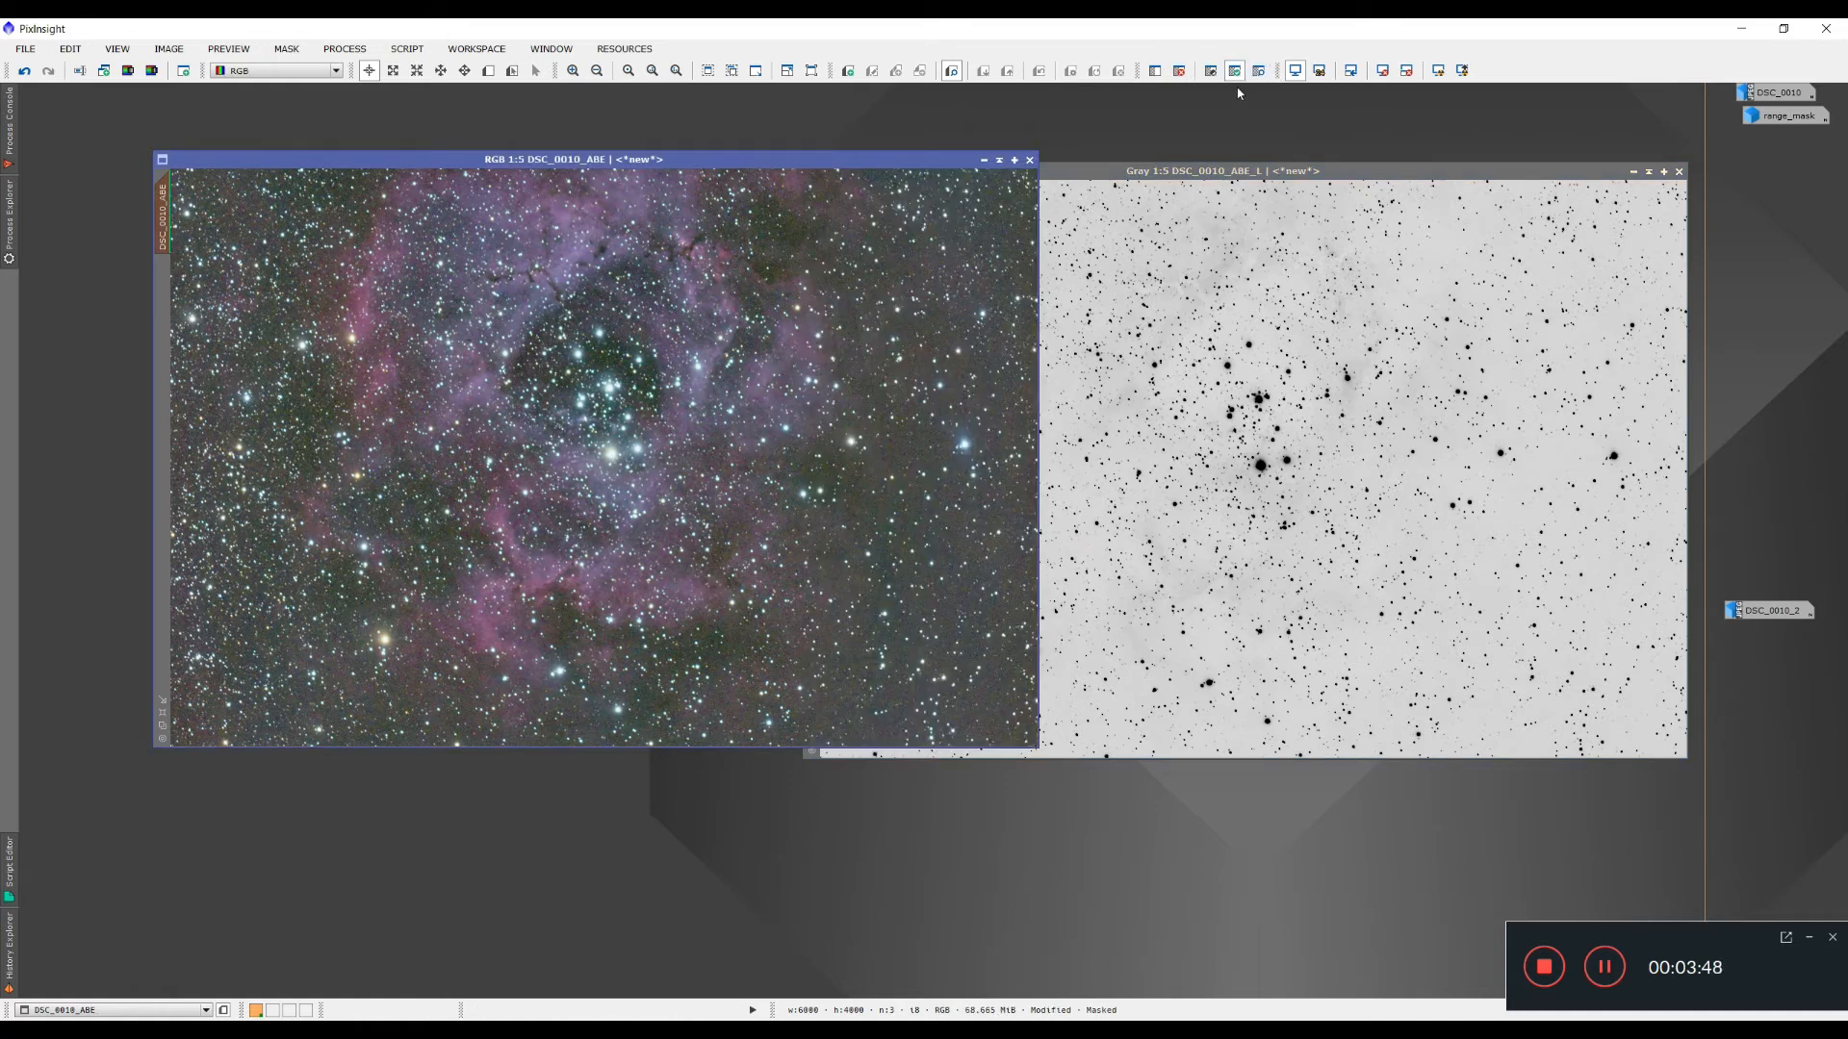
left_click(1179, 71)
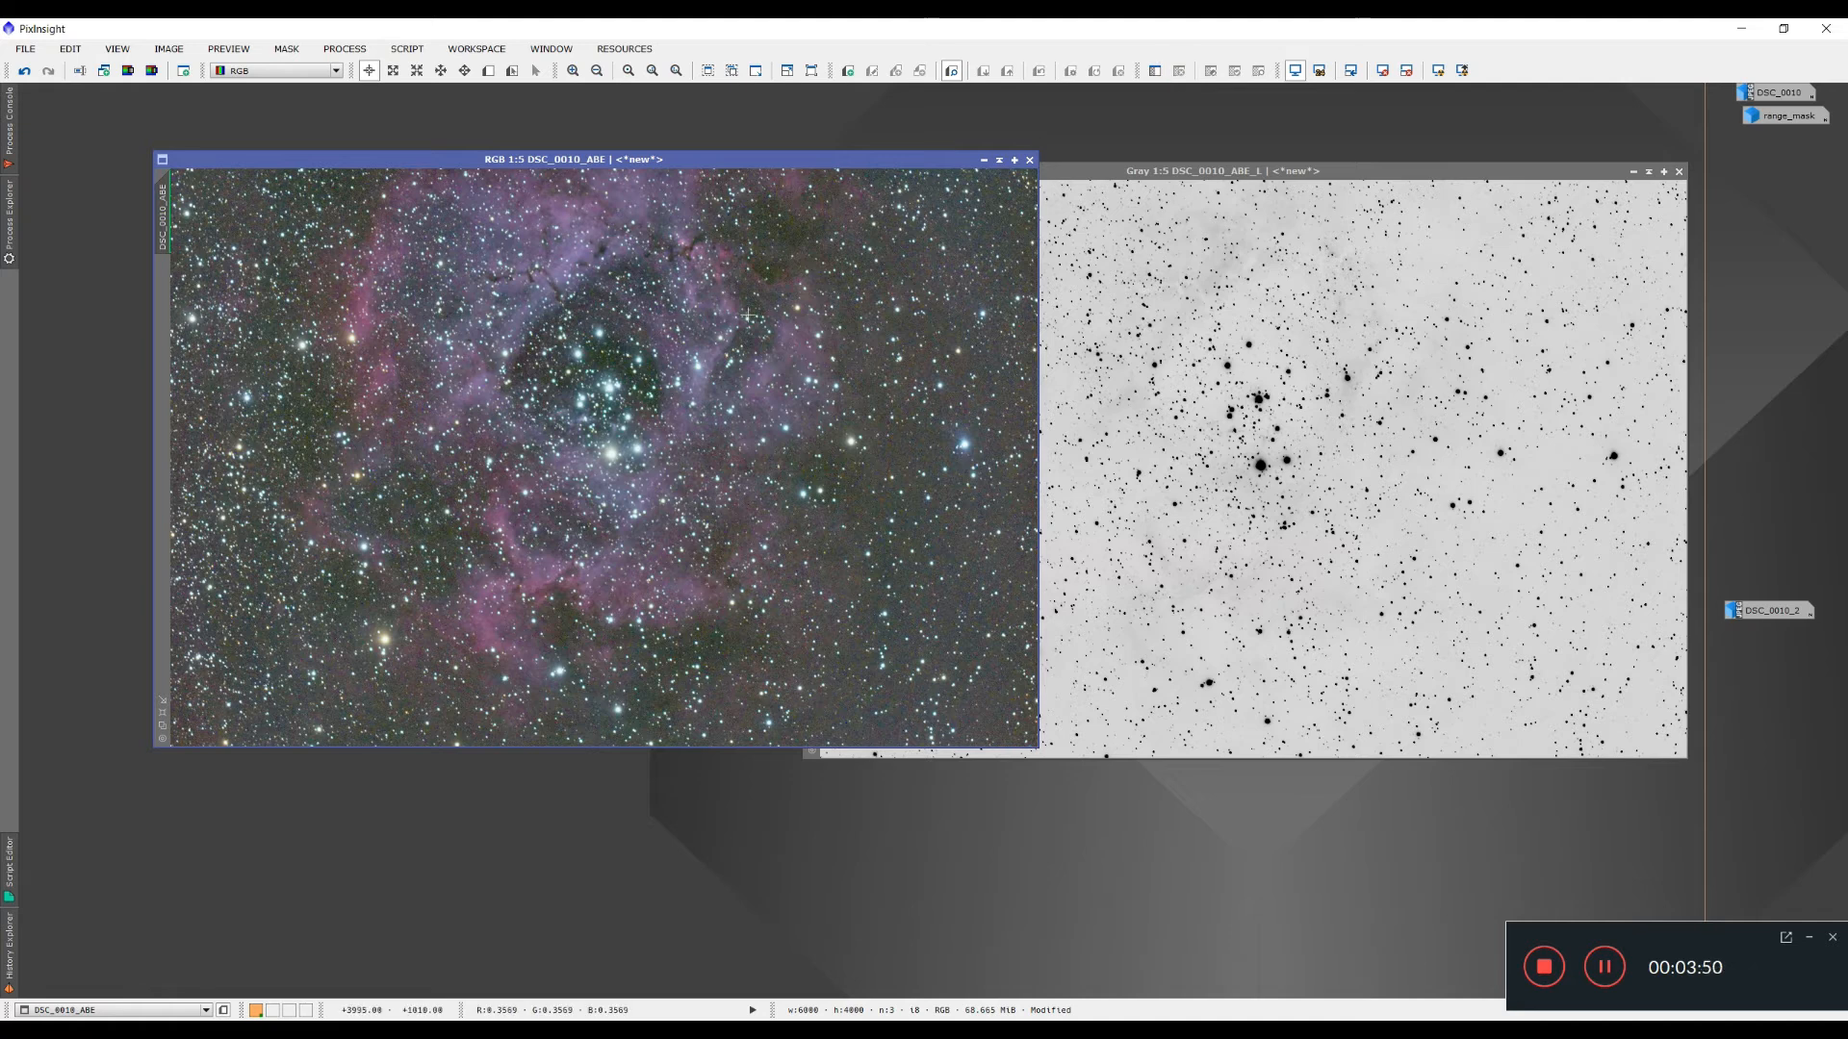
left_click(1216, 172)
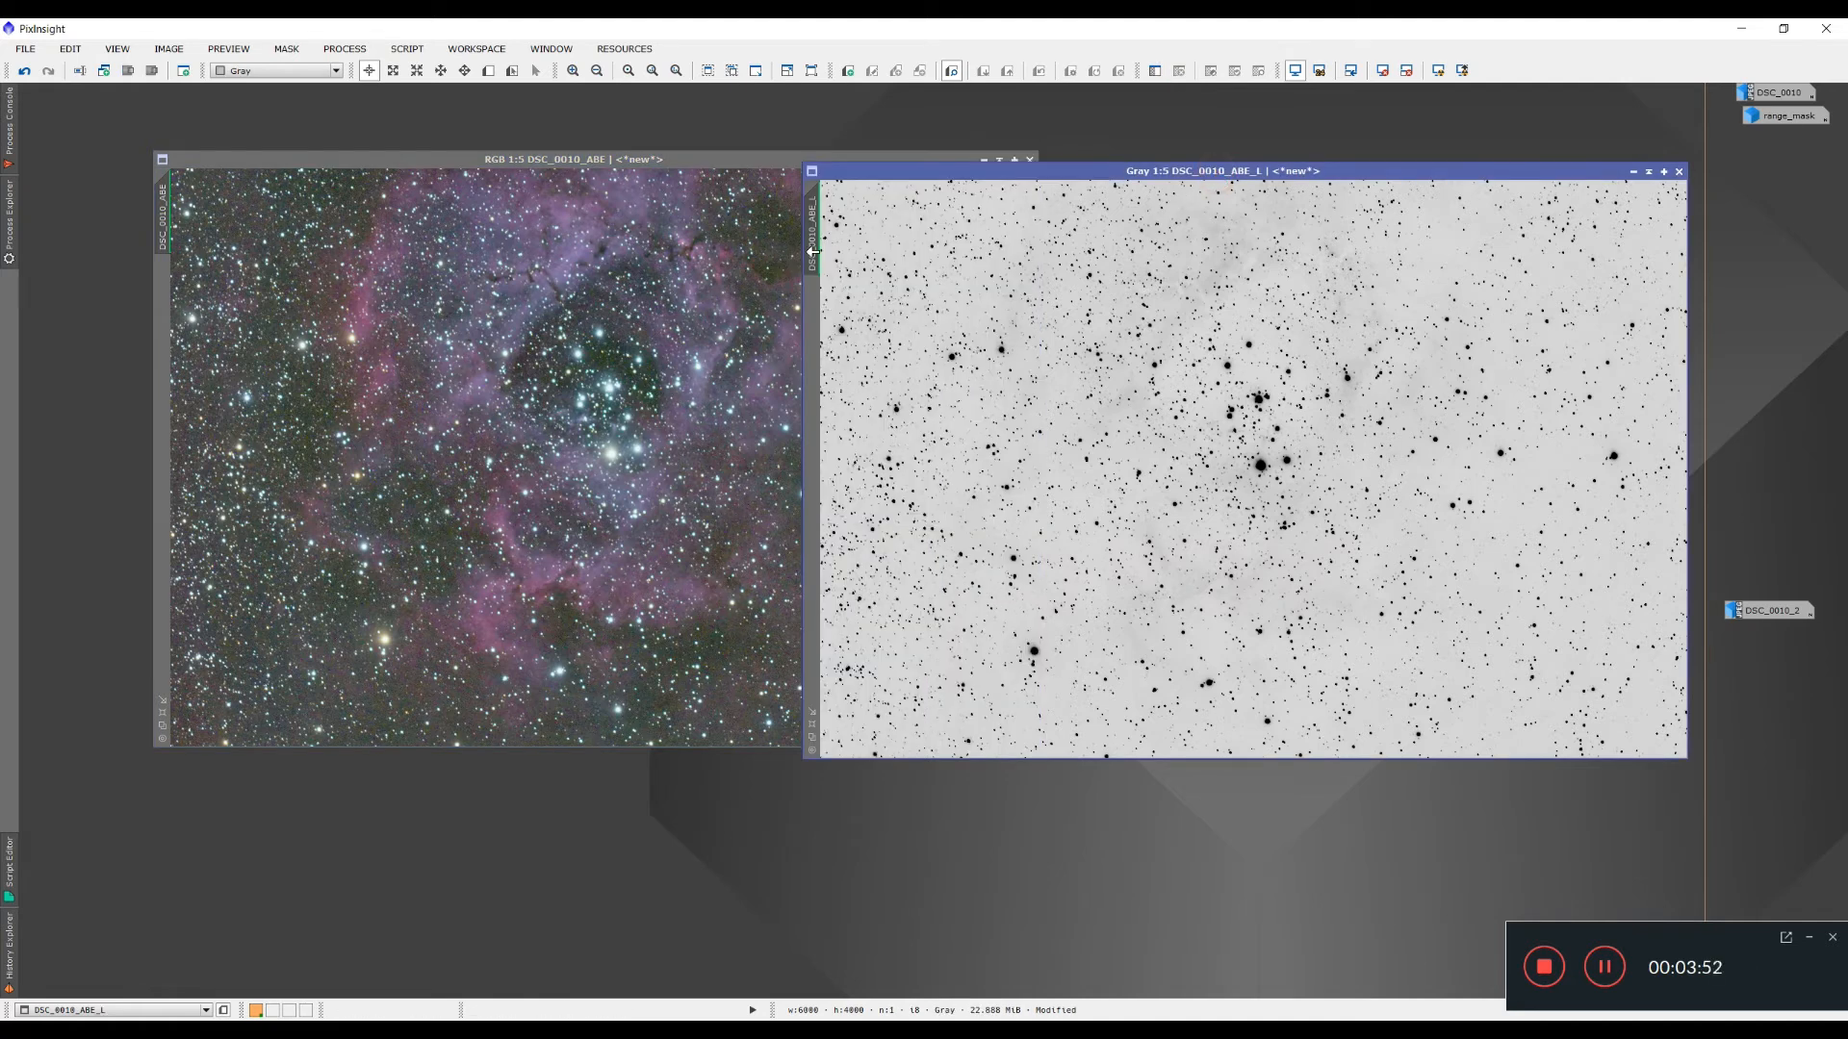
left_click_drag(802, 262, 160, 333)
left_click(1633, 172)
left_click_drag(1278, 472, 1758, 145)
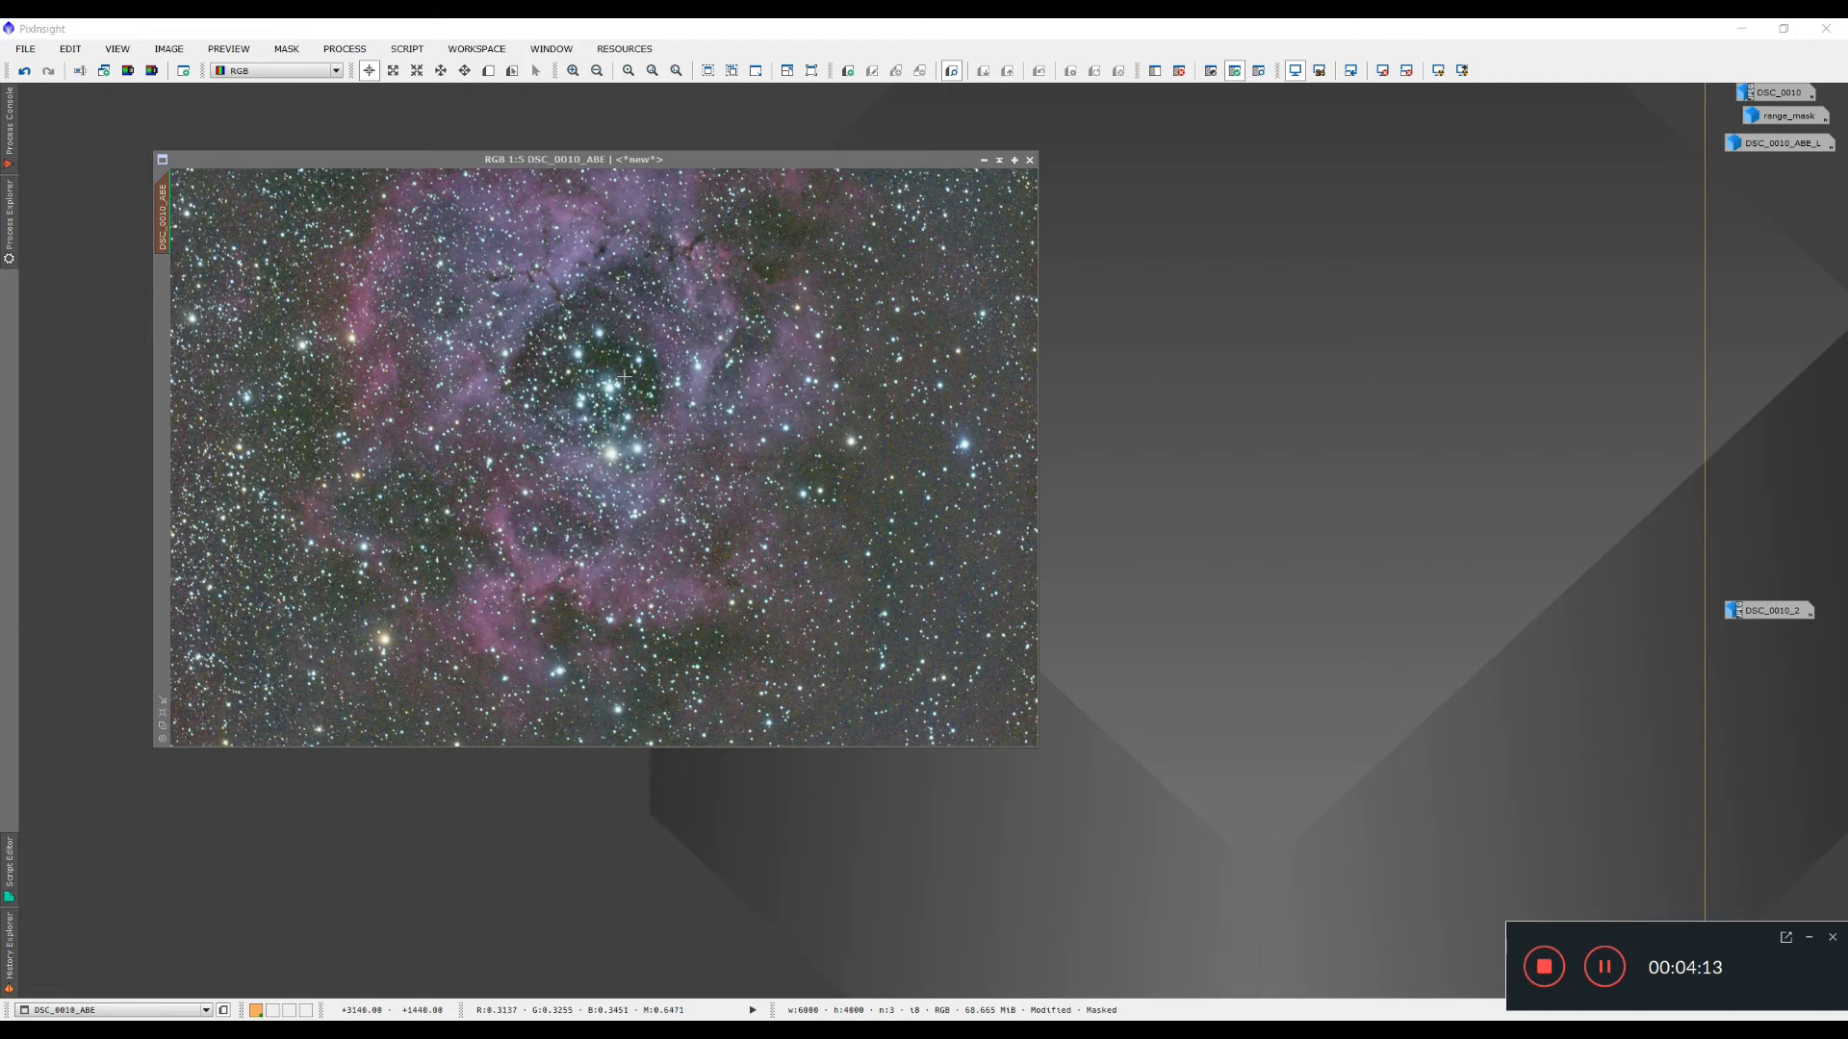
Open UnsharpMask with a real-time preview of DSC_0010_ABE after inspecting the dark lanes in the upper nebula.
left_click(344, 48)
mouse_move(396, 189)
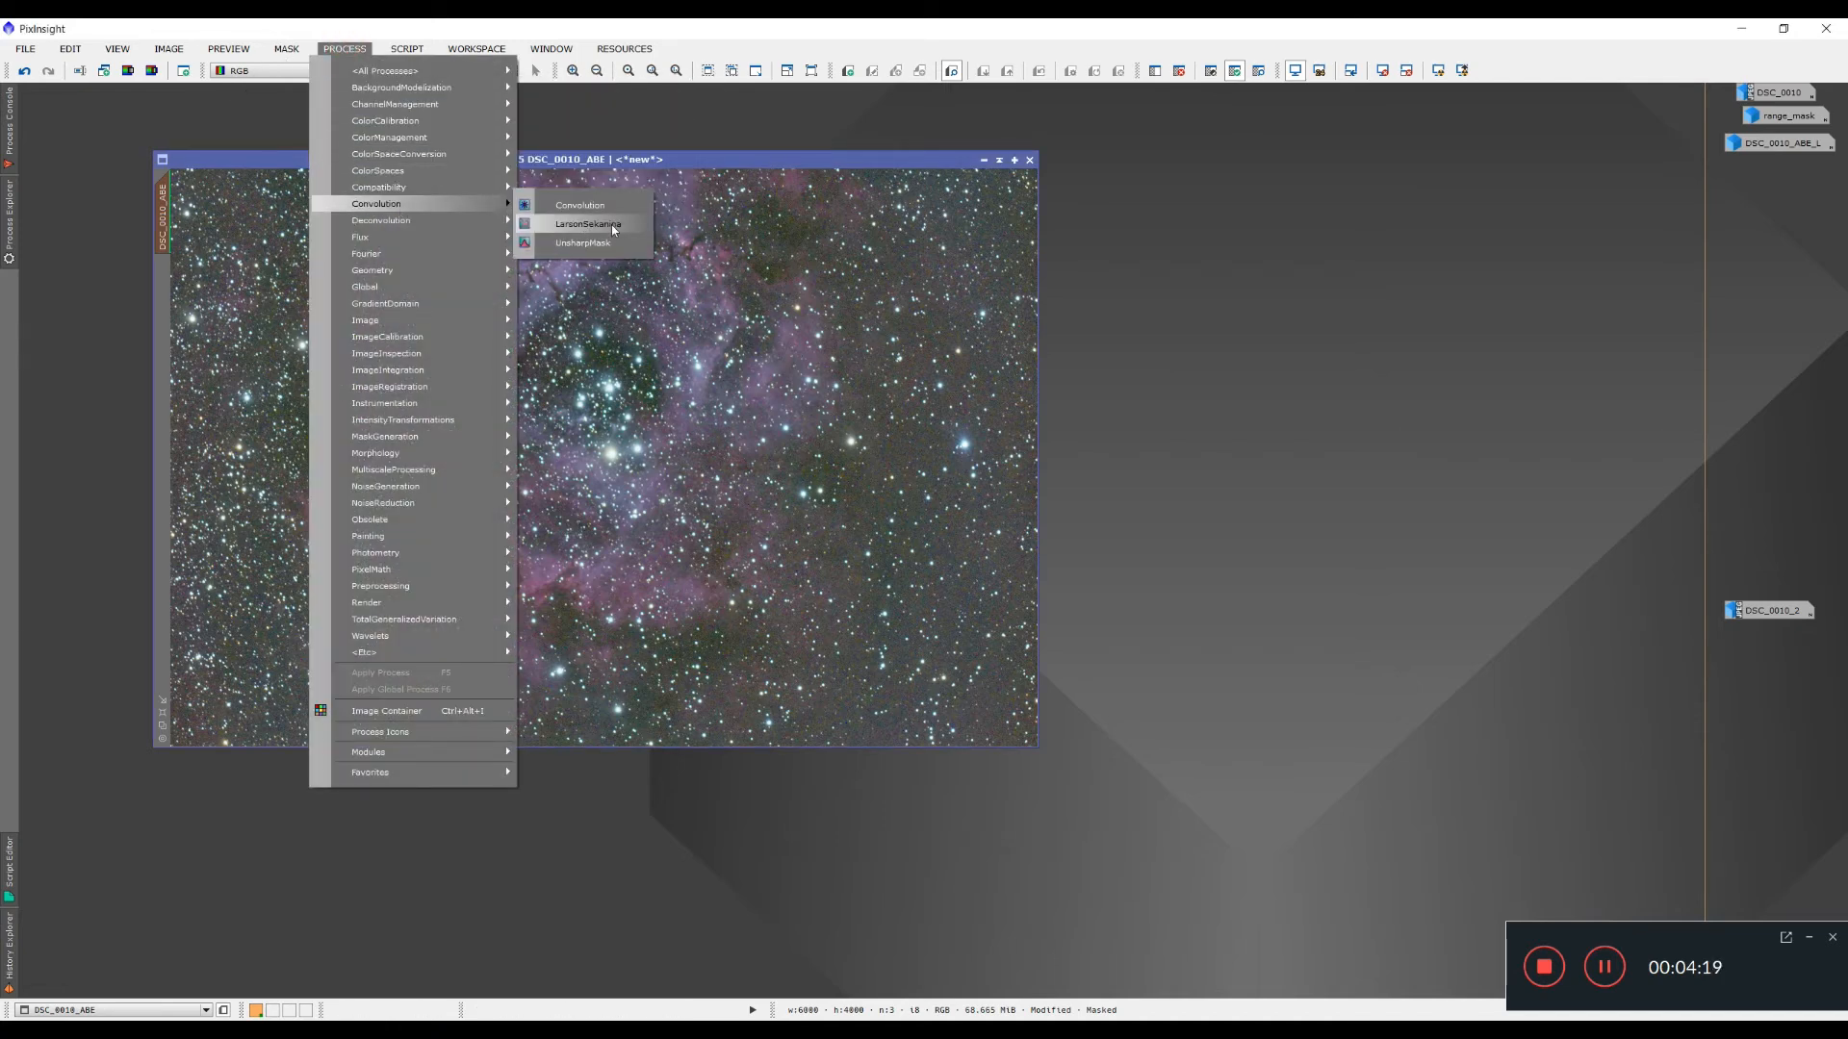
left_click(610, 241)
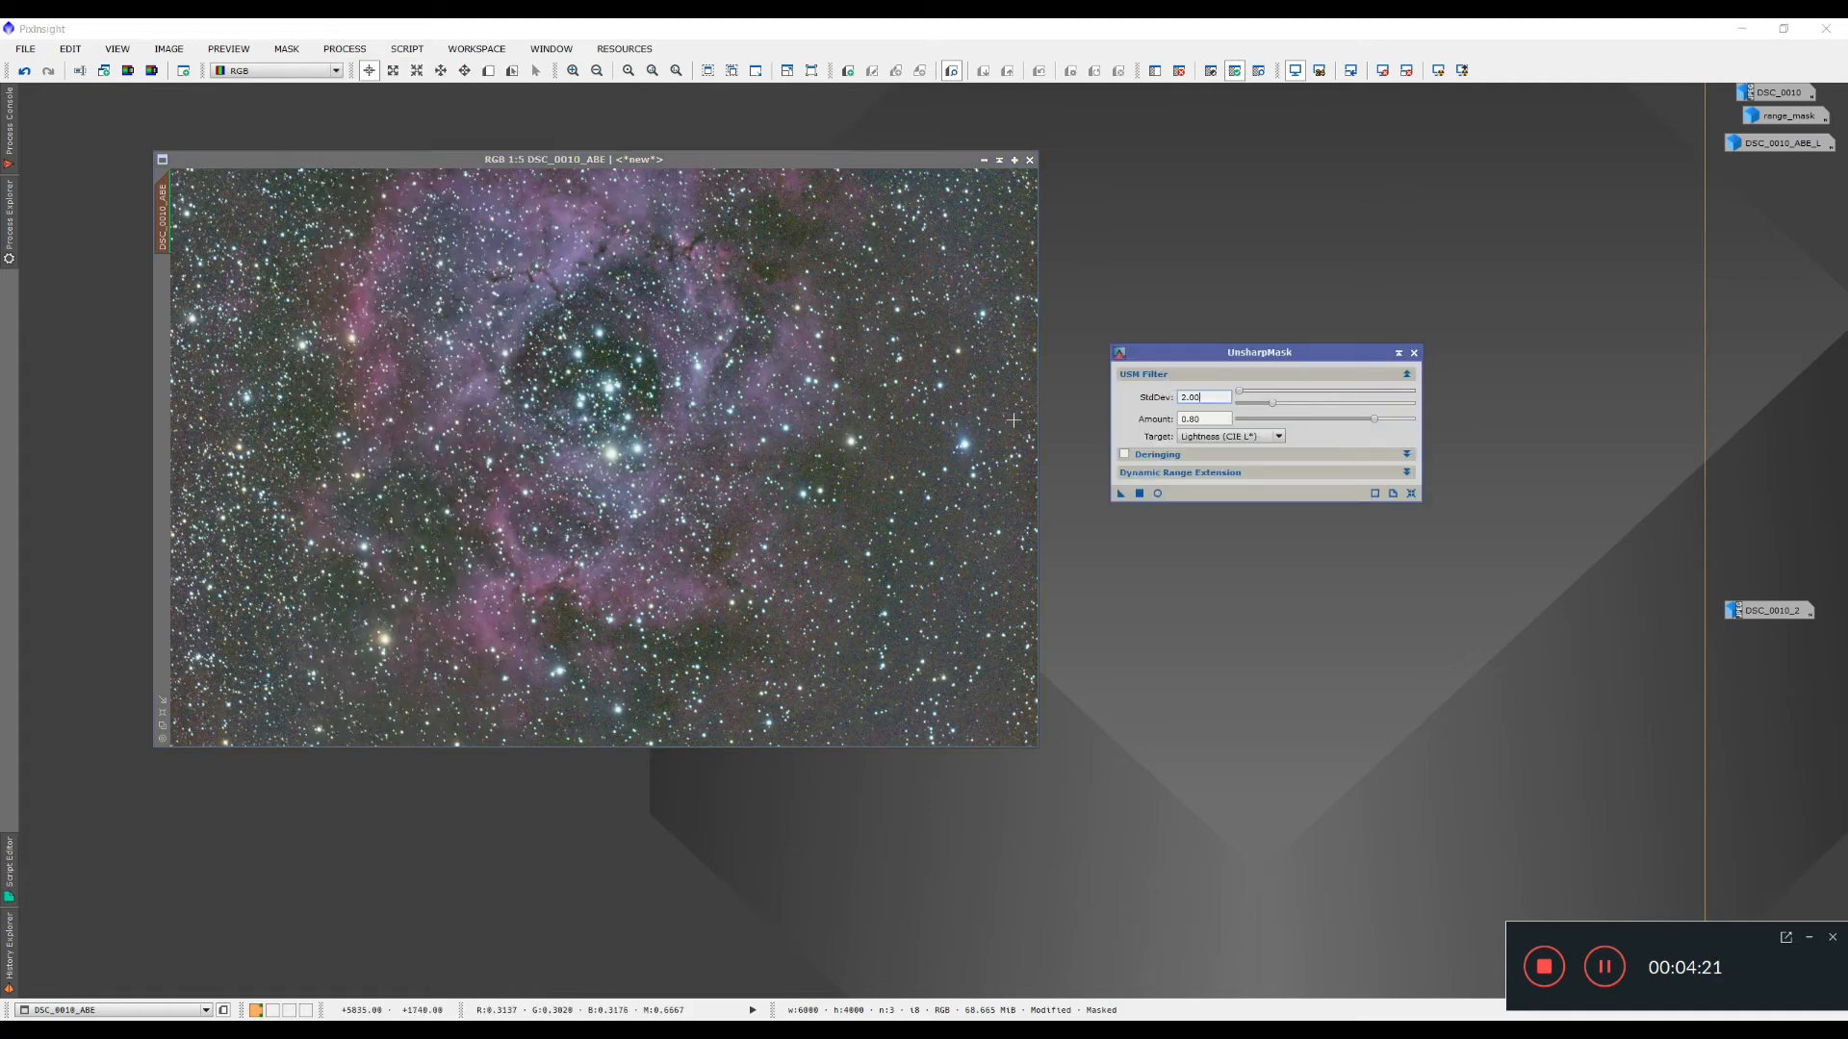
scroll(705, 451, "up", 3)
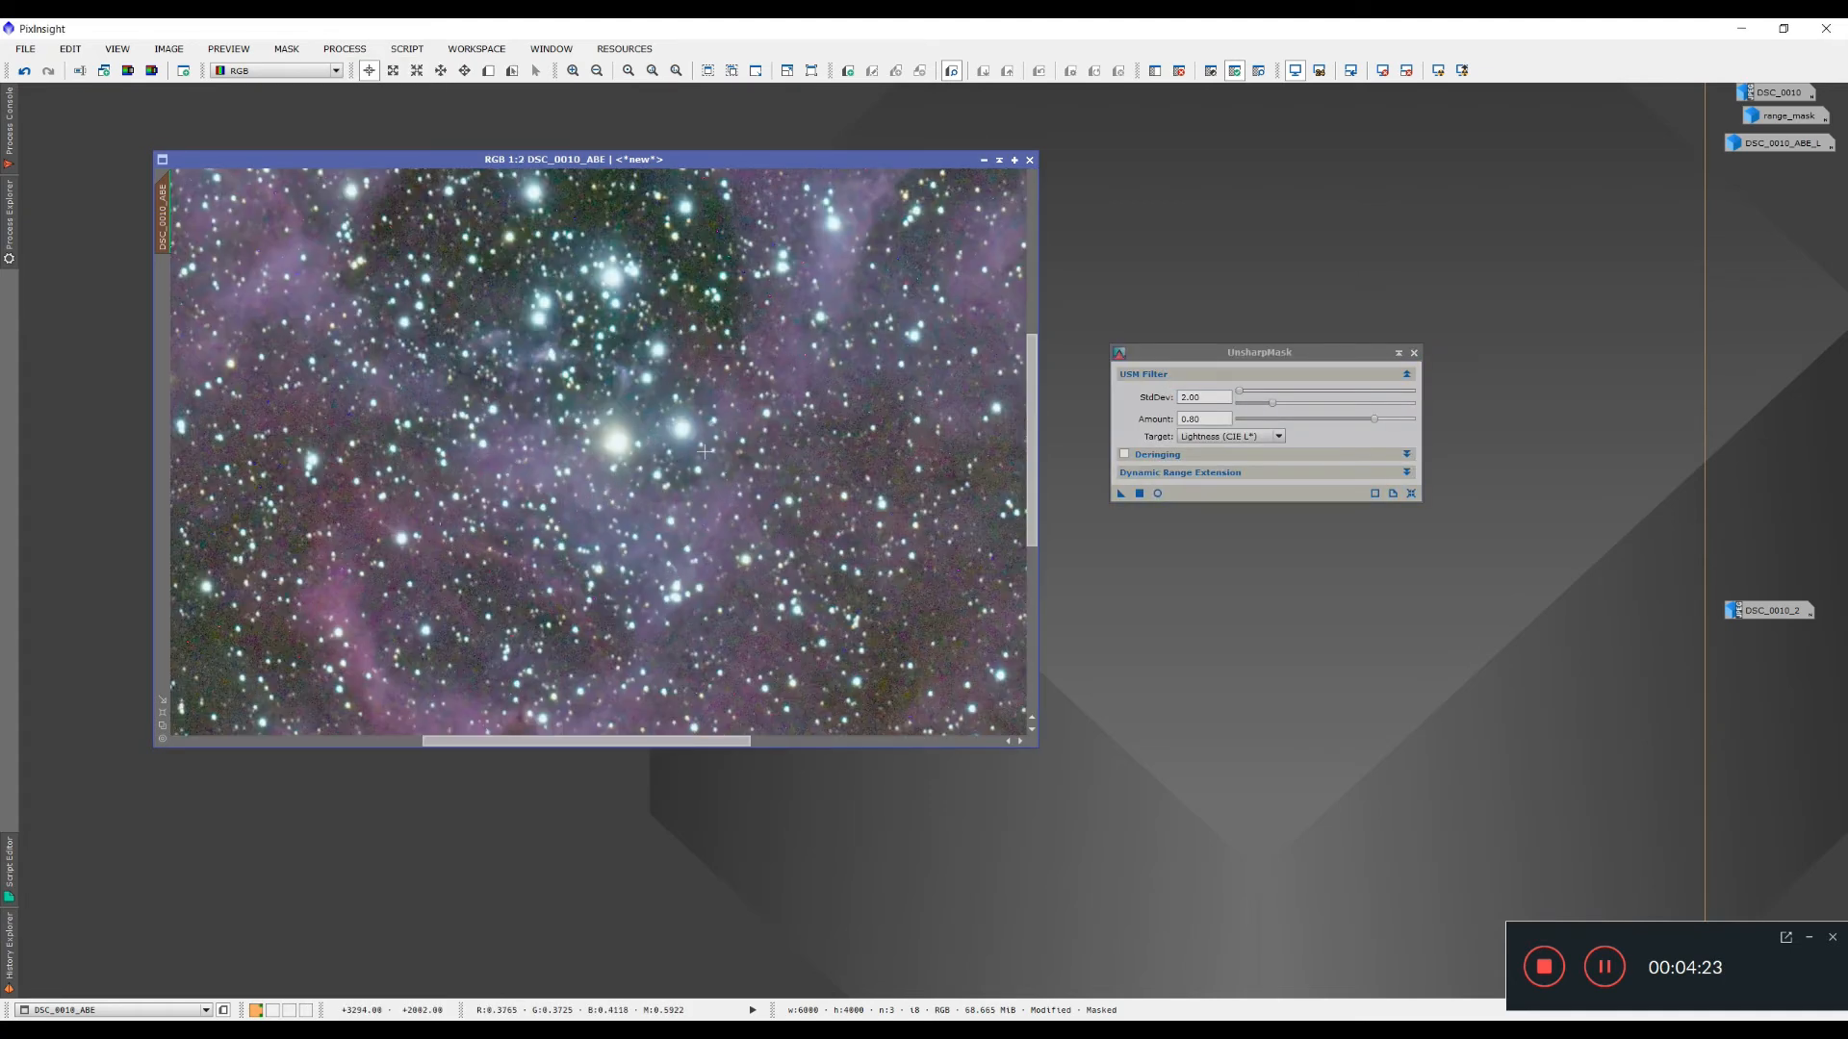
left_click_drag(1031, 511, 1032, 331)
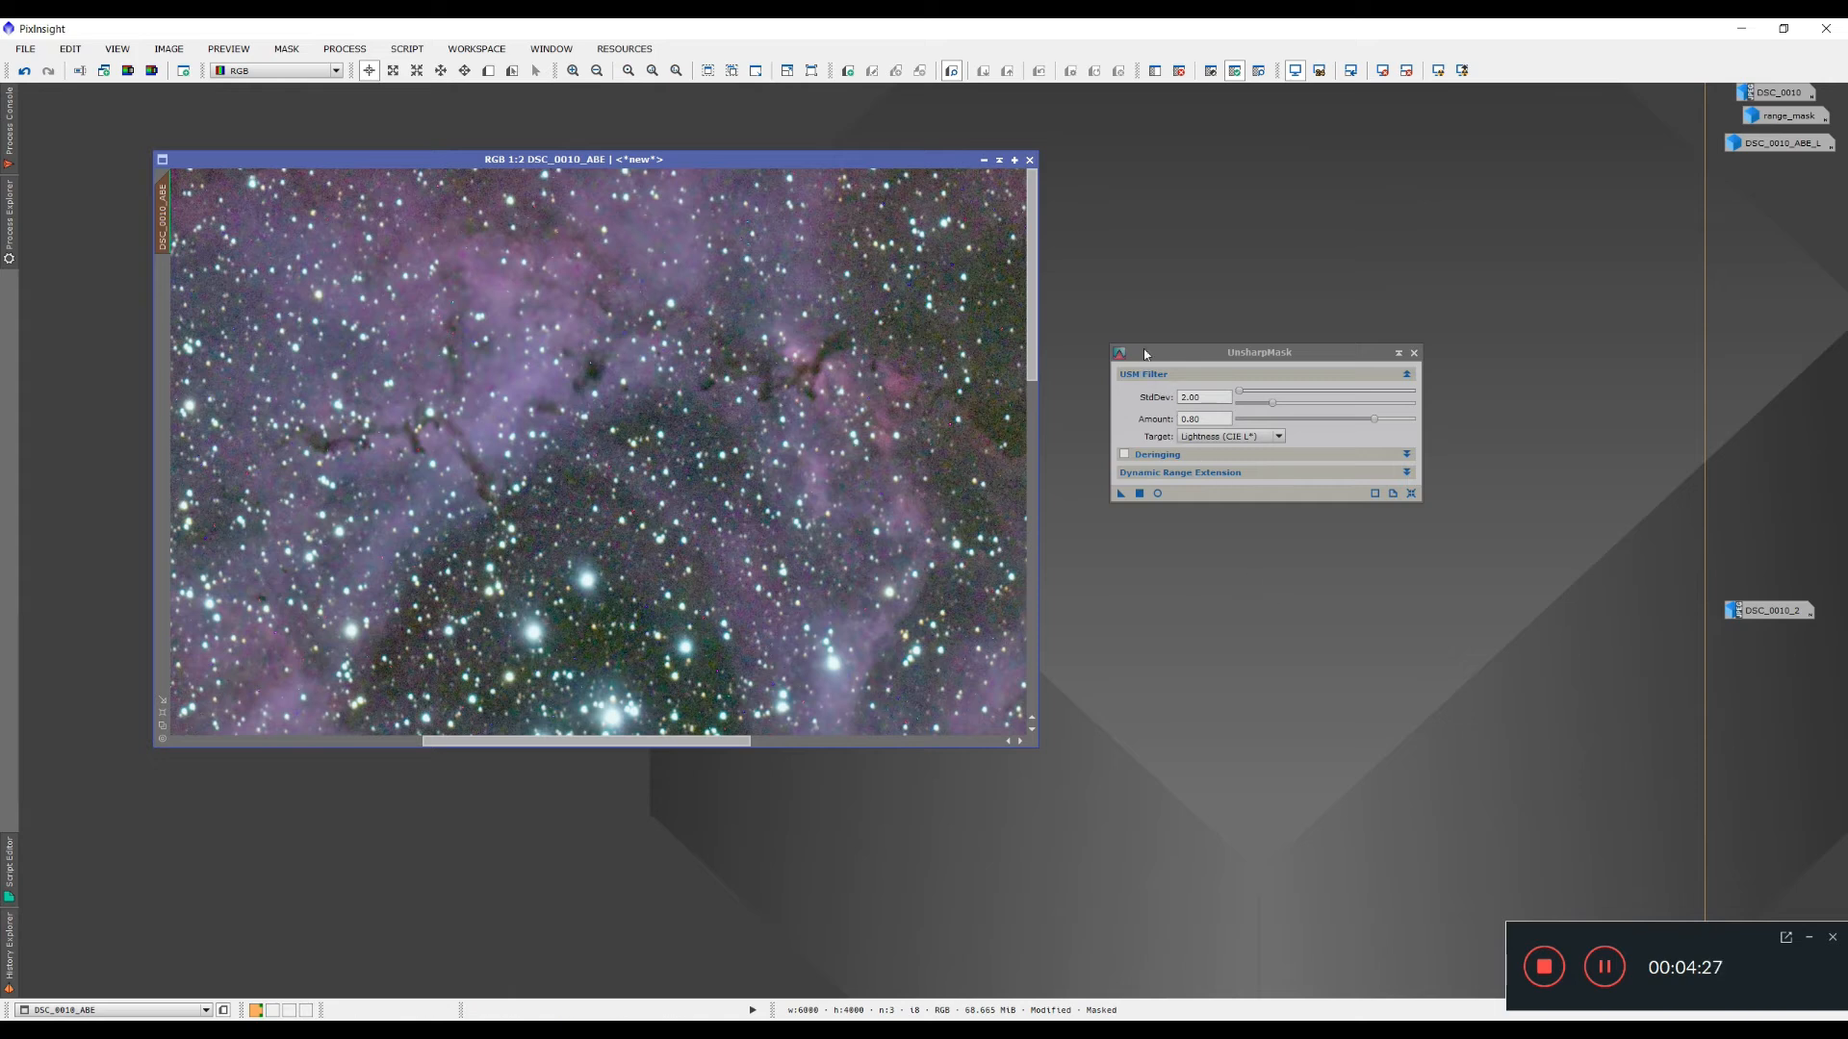
left_click_drag(1178, 352, 1192, 358)
left_click(1171, 499)
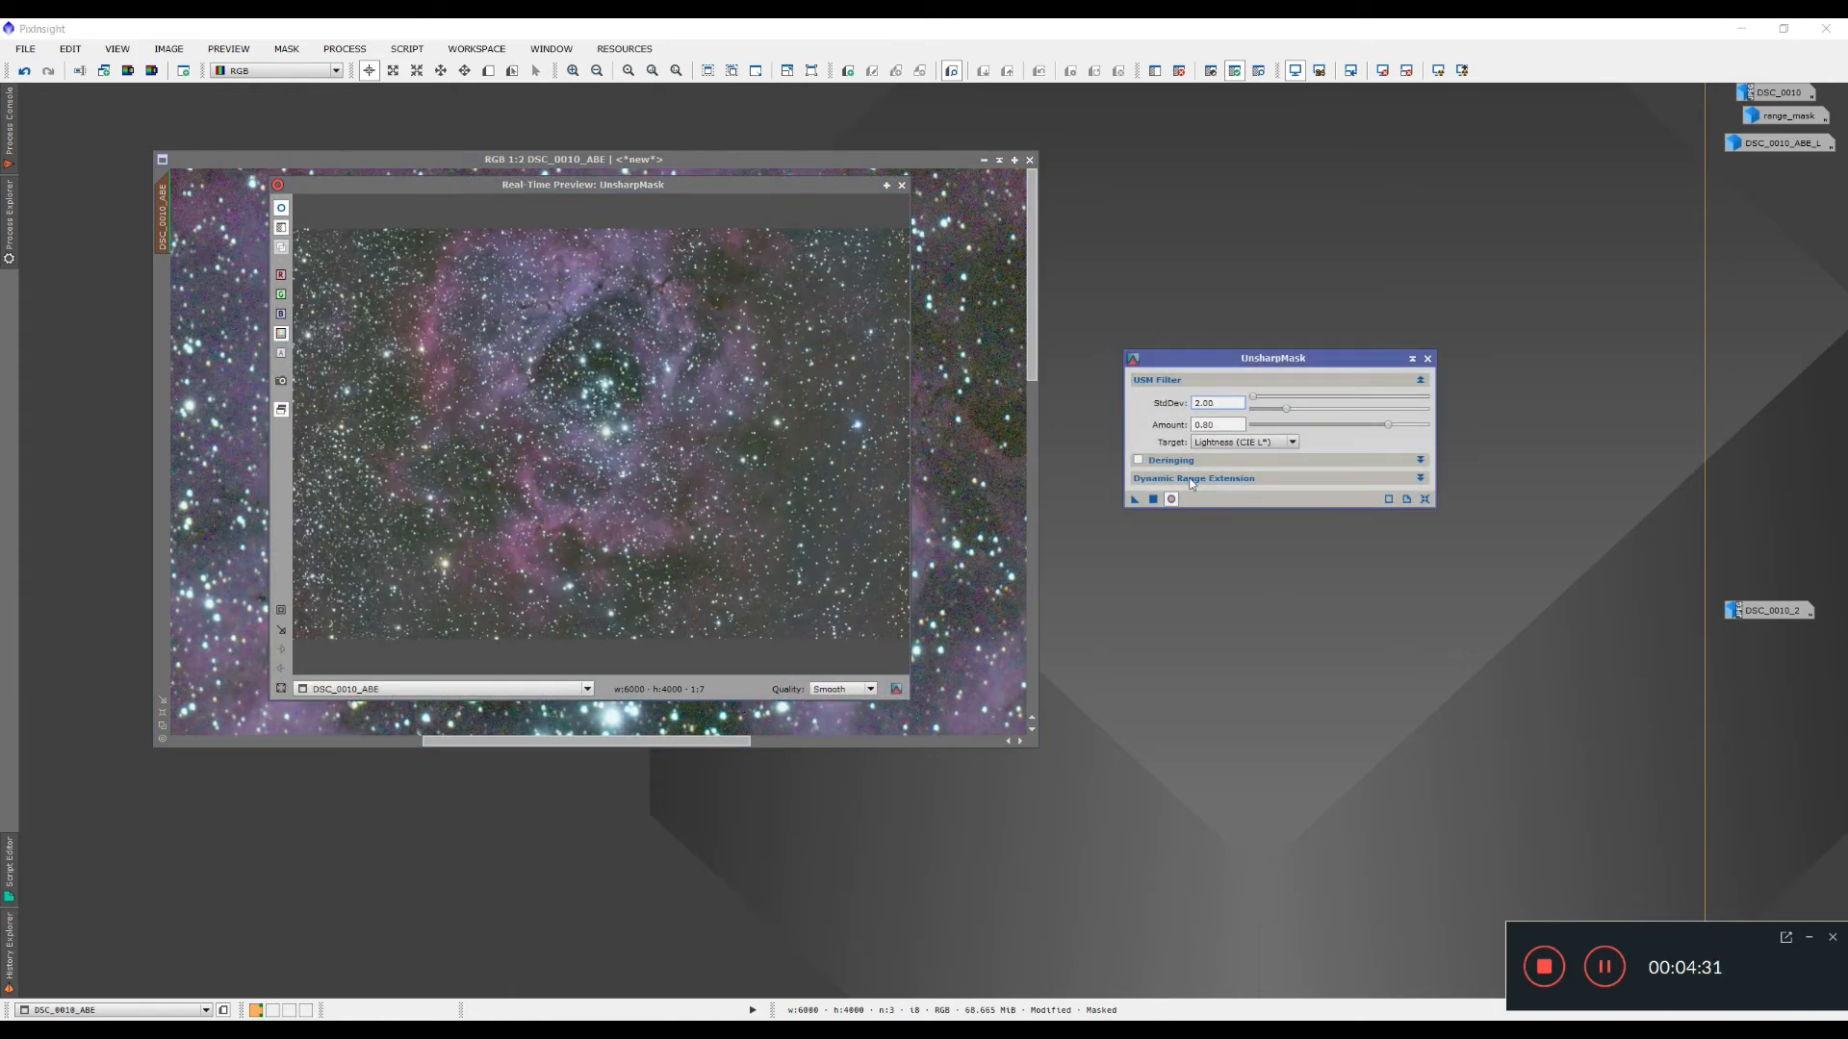
Apply UnsharpMask to DSC_0010_ABE with StdDev 4.10 and amount 0.80 on the CIE L* lightness.
left_click(1287, 408)
left_click_drag(1319, 412, 1325, 409)
mouse_move(1329, 410)
left_mouse_down()
mouse_move(1427, 417)
mouse_move(1313, 412)
left_mouse_up()
left_click_drag(1314, 407, 1323, 410)
left_click(1154, 500)
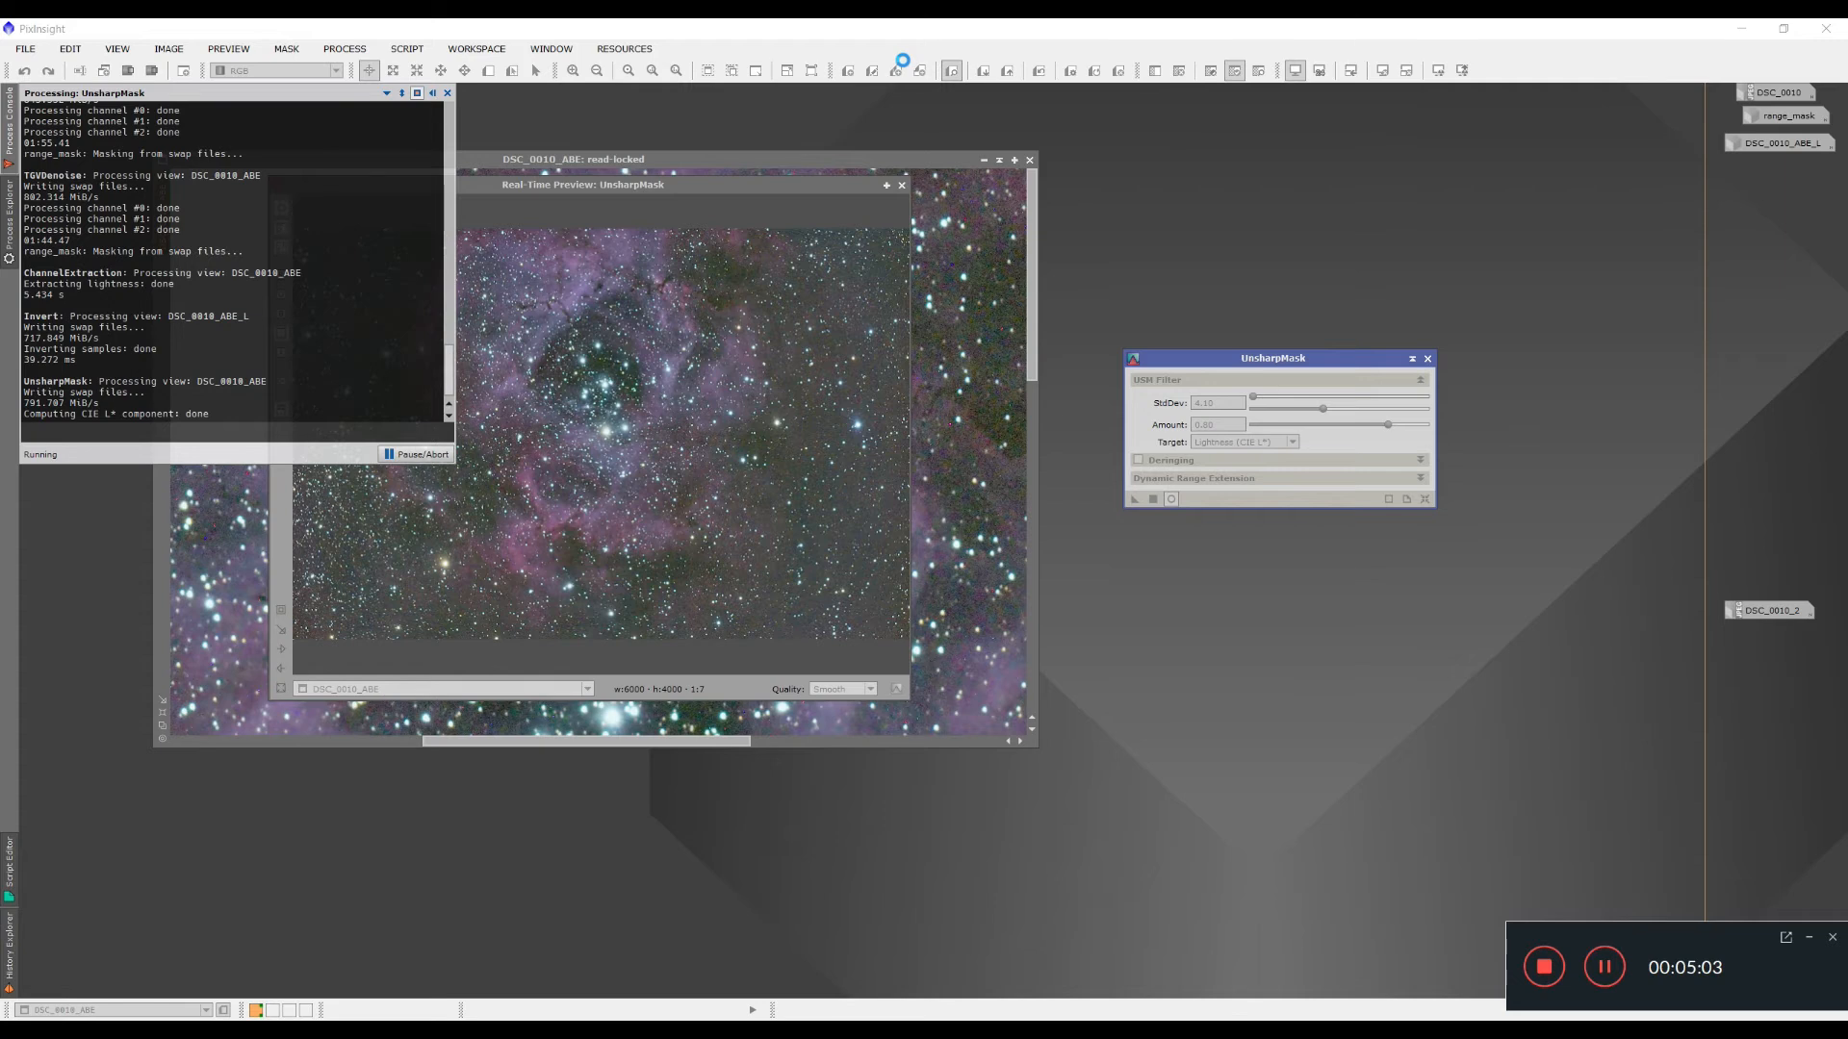
Close the real-time preview and UnsharpMask, and check the whole sharpened DSC_0010_ABE image.
left_click(902, 185)
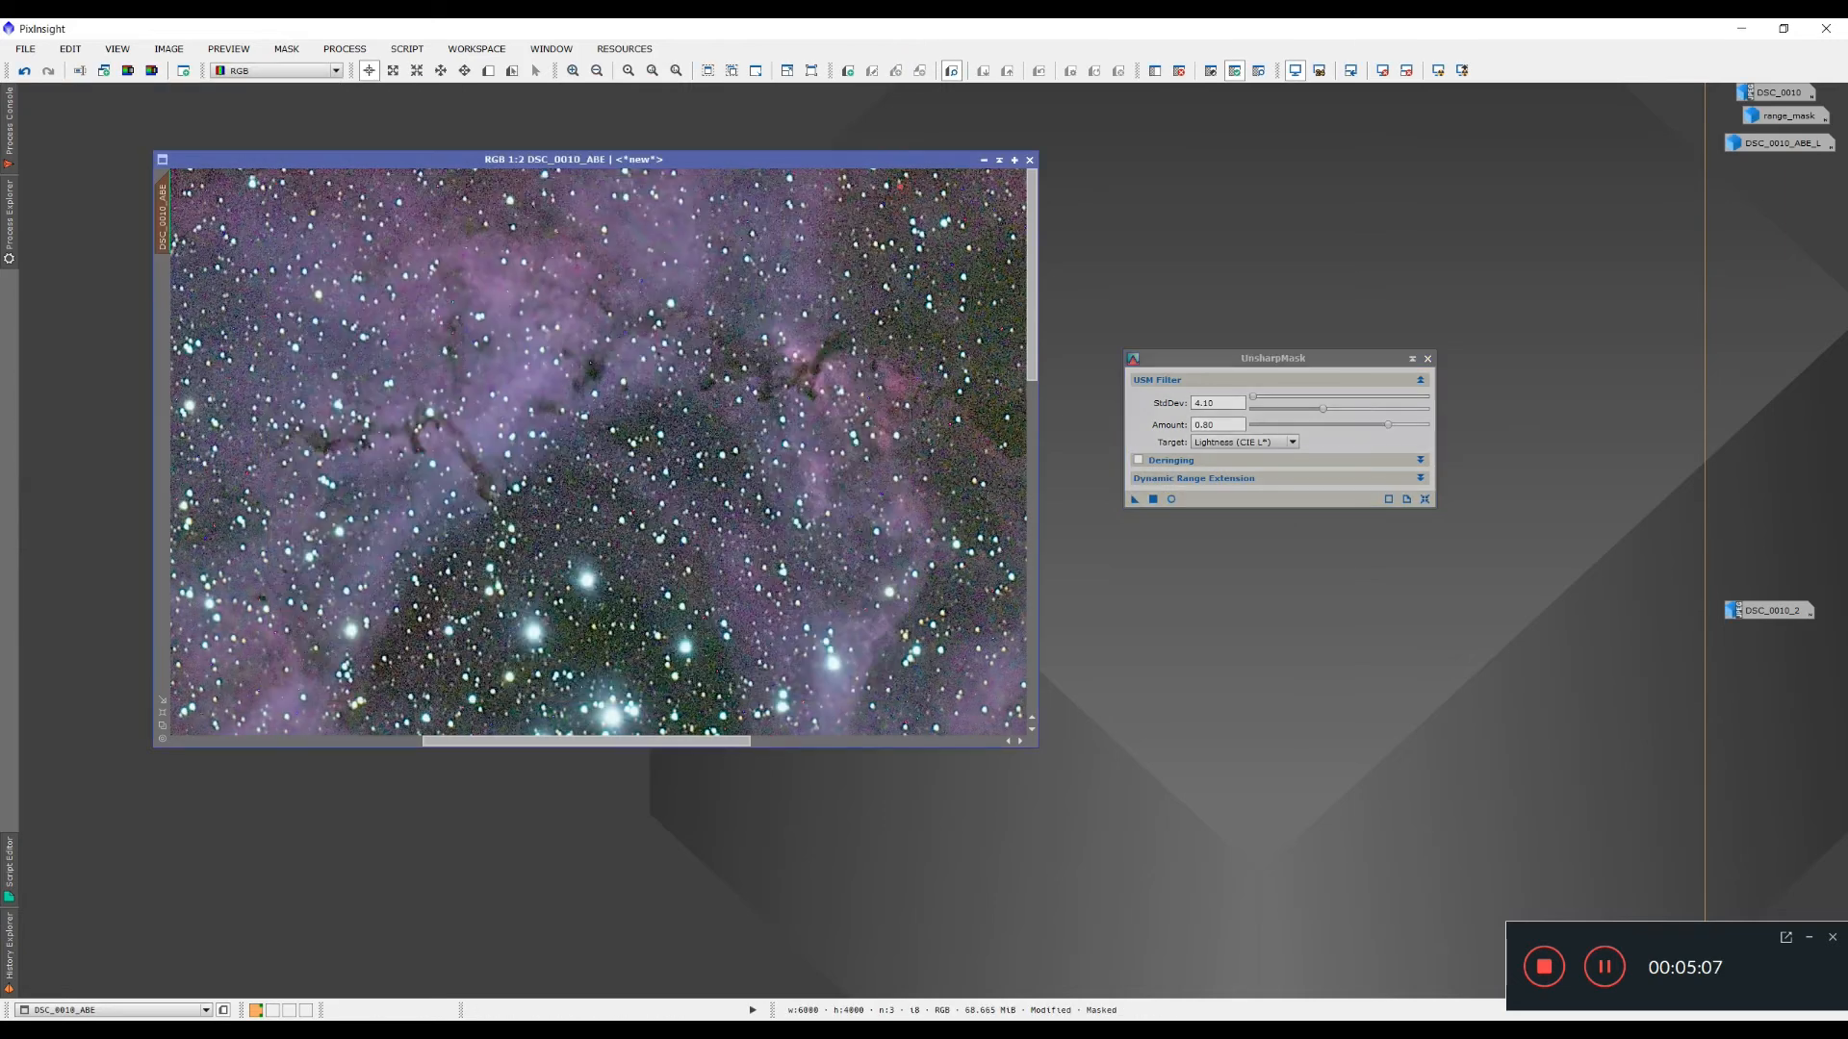
left_click(1427, 359)
scroll(442, 472, "up", 1)
scroll(442, 473, "down", 5)
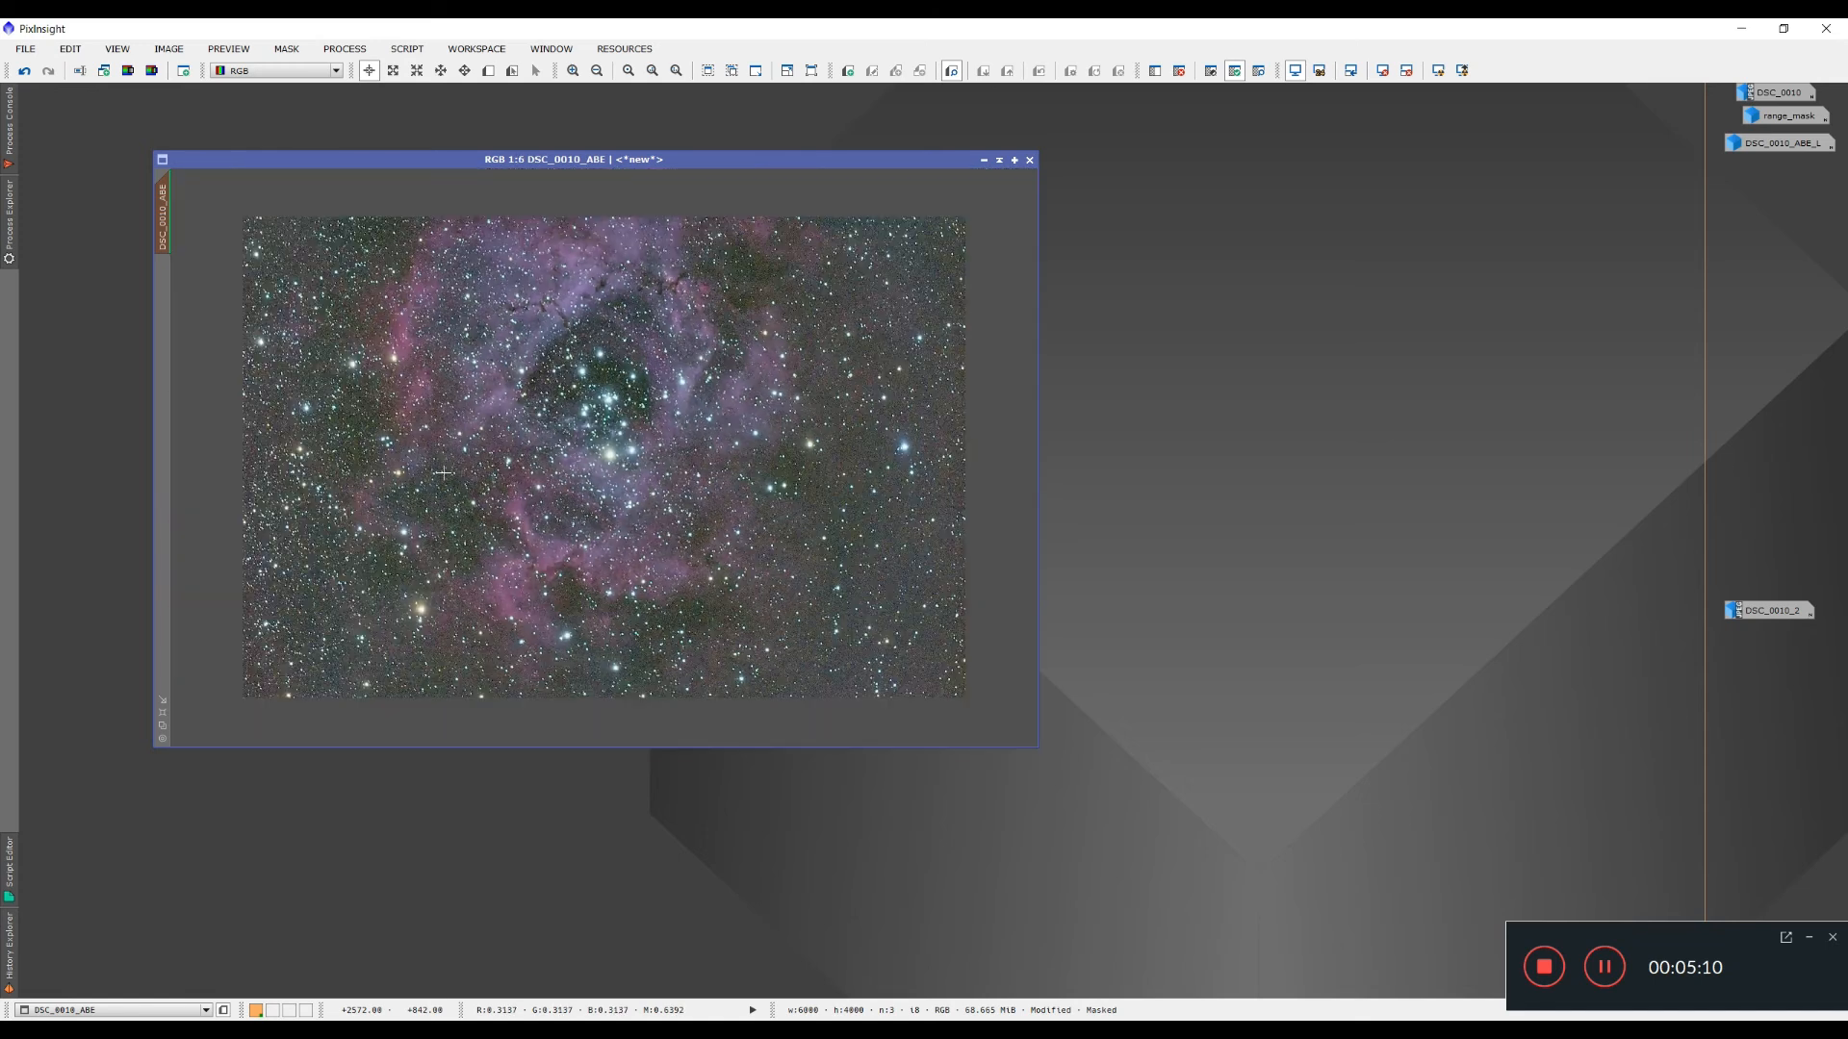
Remove the inverted lightness mask from DSC_0010_ABE and turn off the image's screen stretch.
scroll(443, 473, "up", 1)
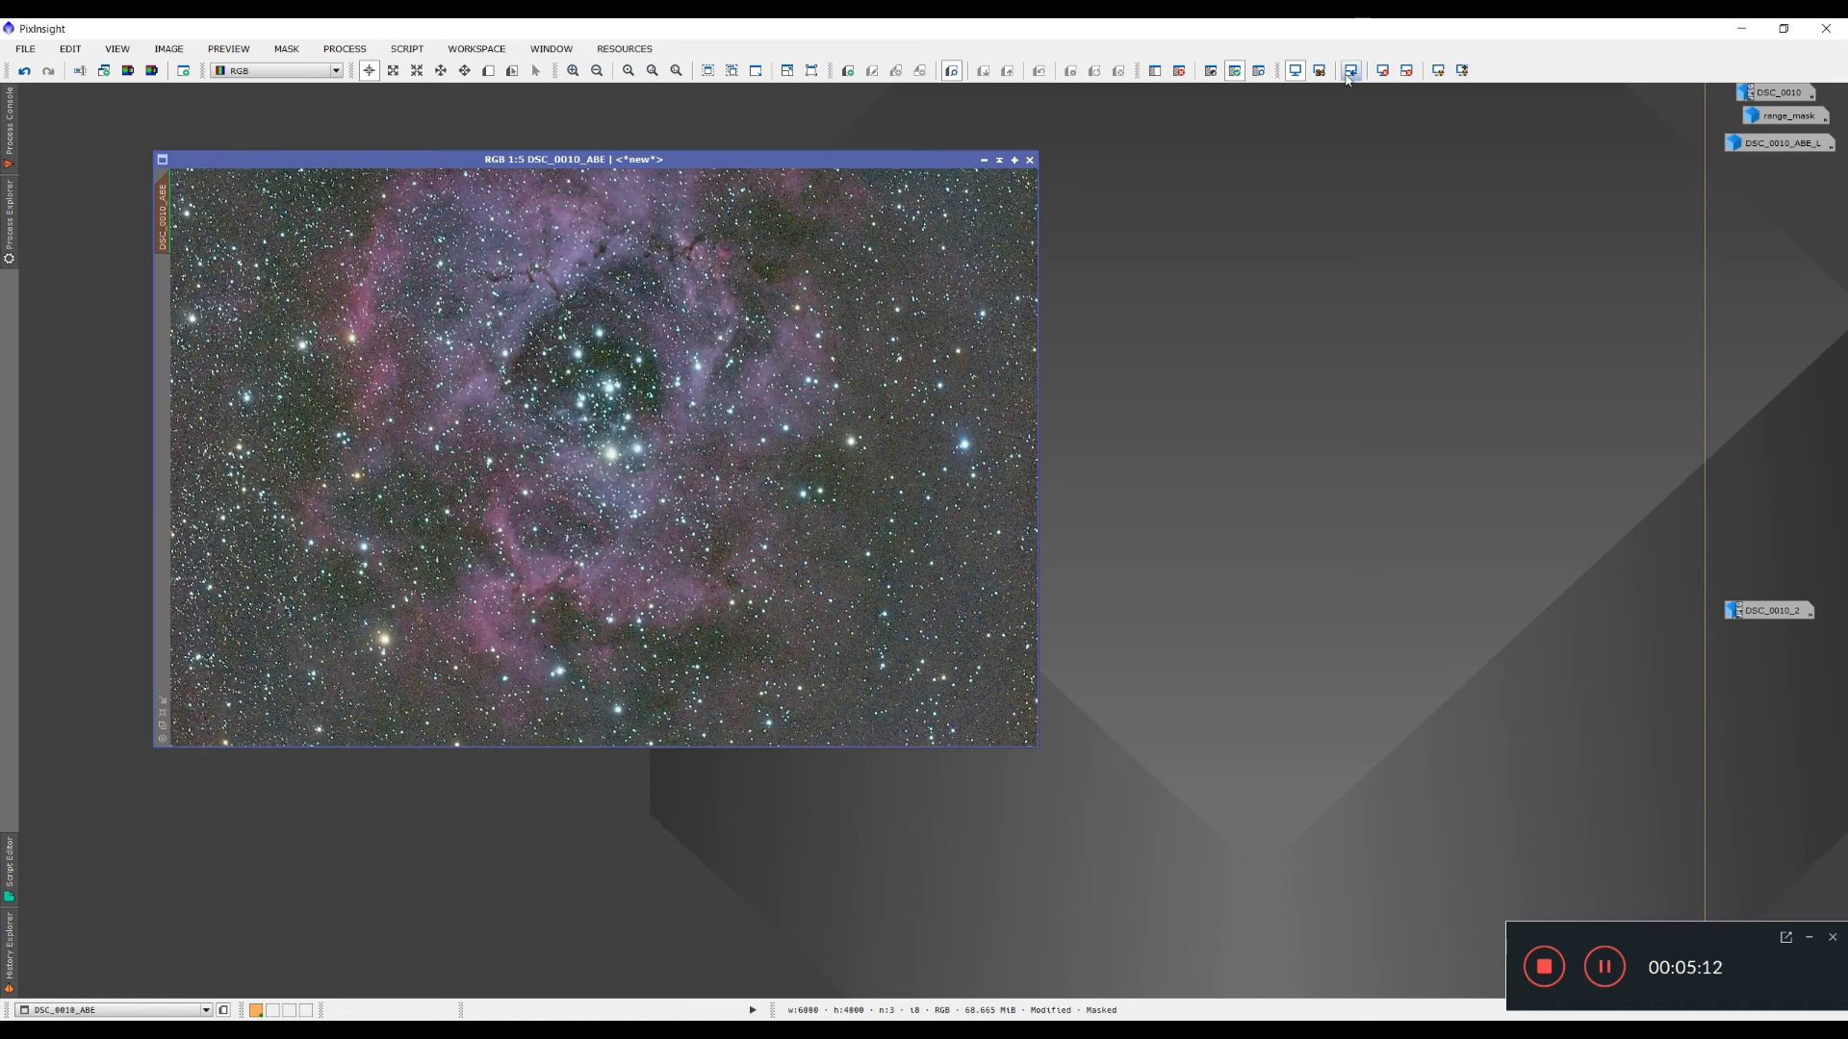
left_click(1180, 71)
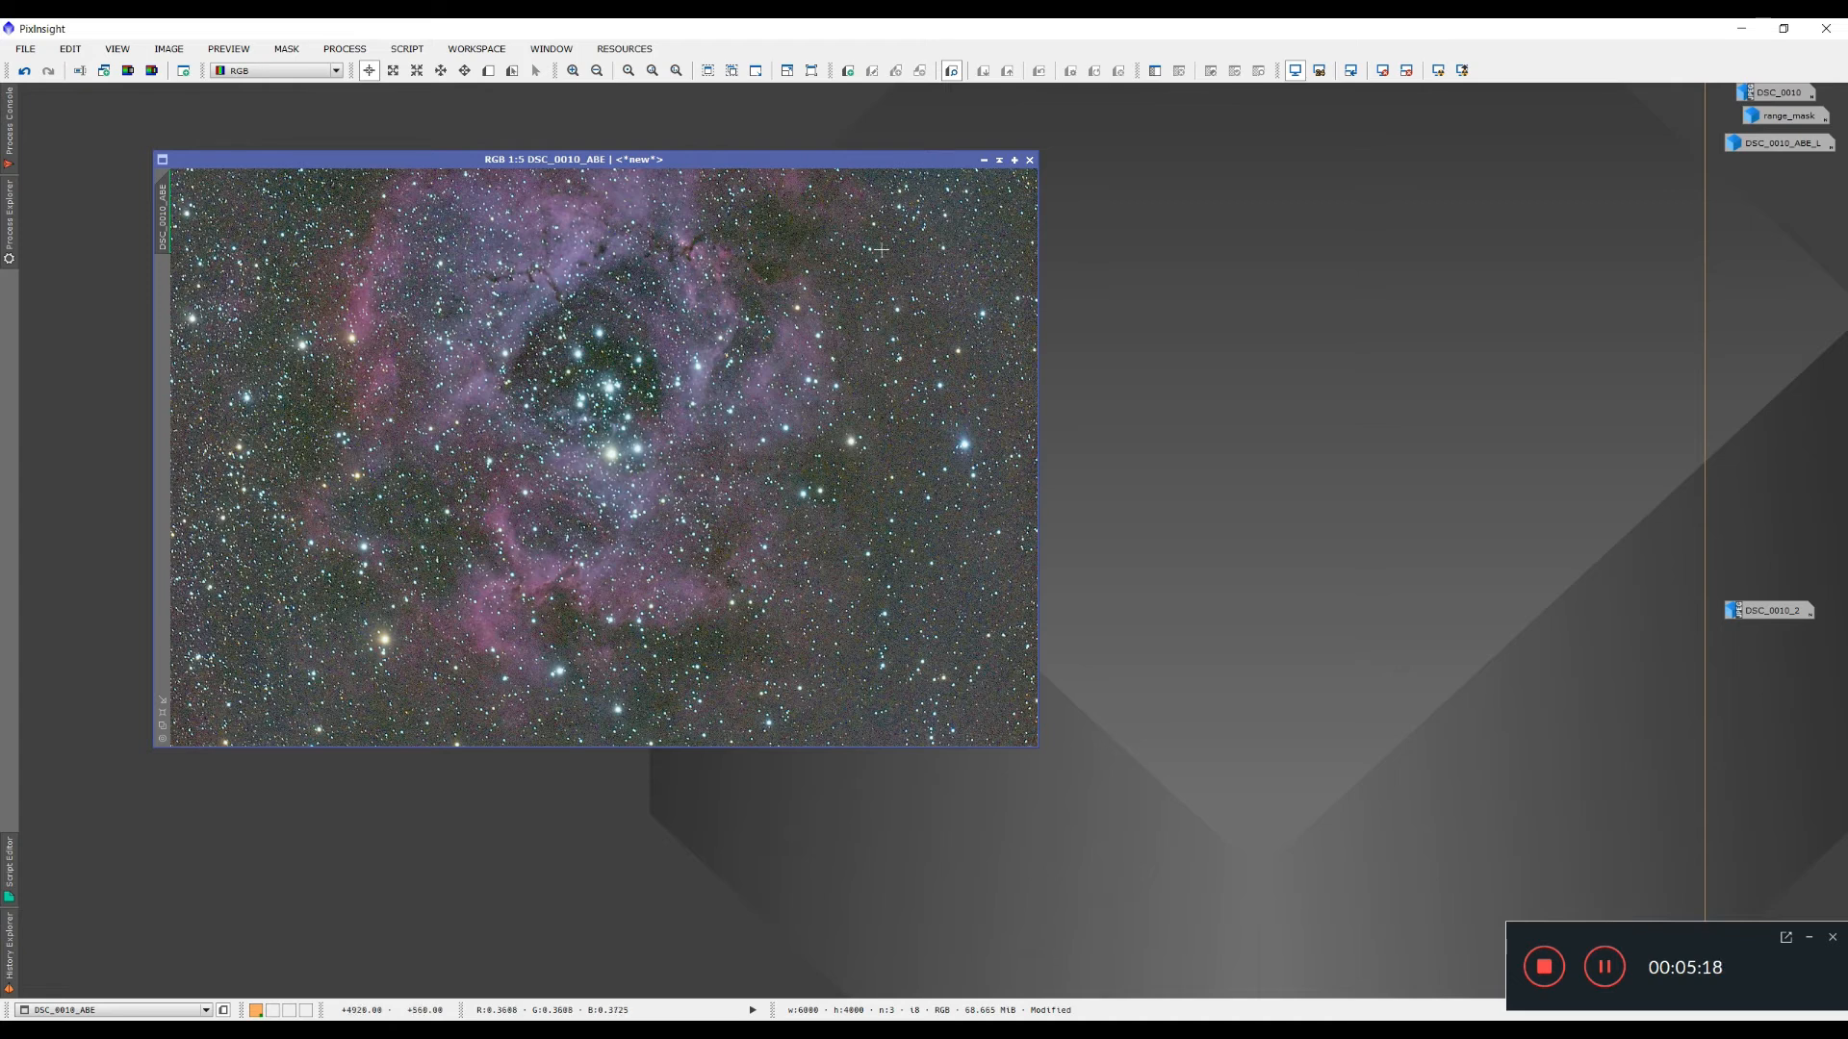
key("F12")
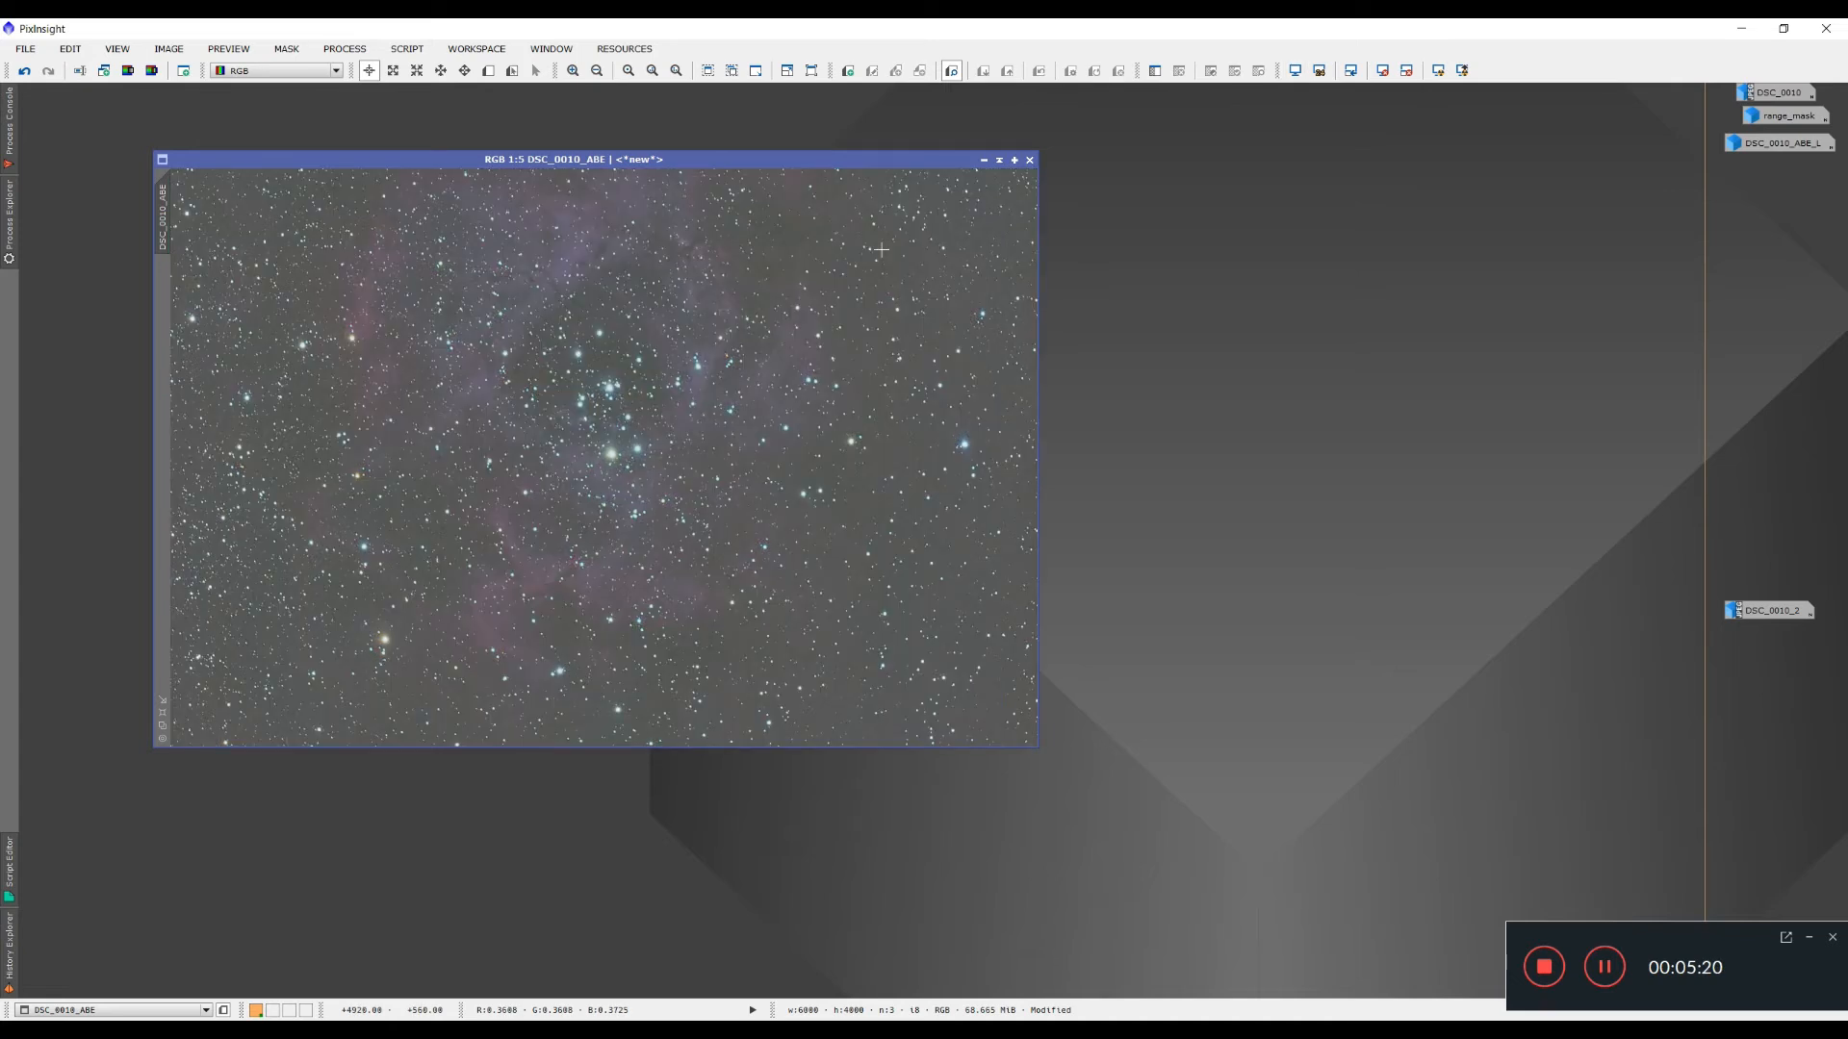
Open HistogramTransformation beside DSC_0010_ABE and start its real-time preview.
left_click_drag(746, 159, 665, 160)
left_click(362, 48)
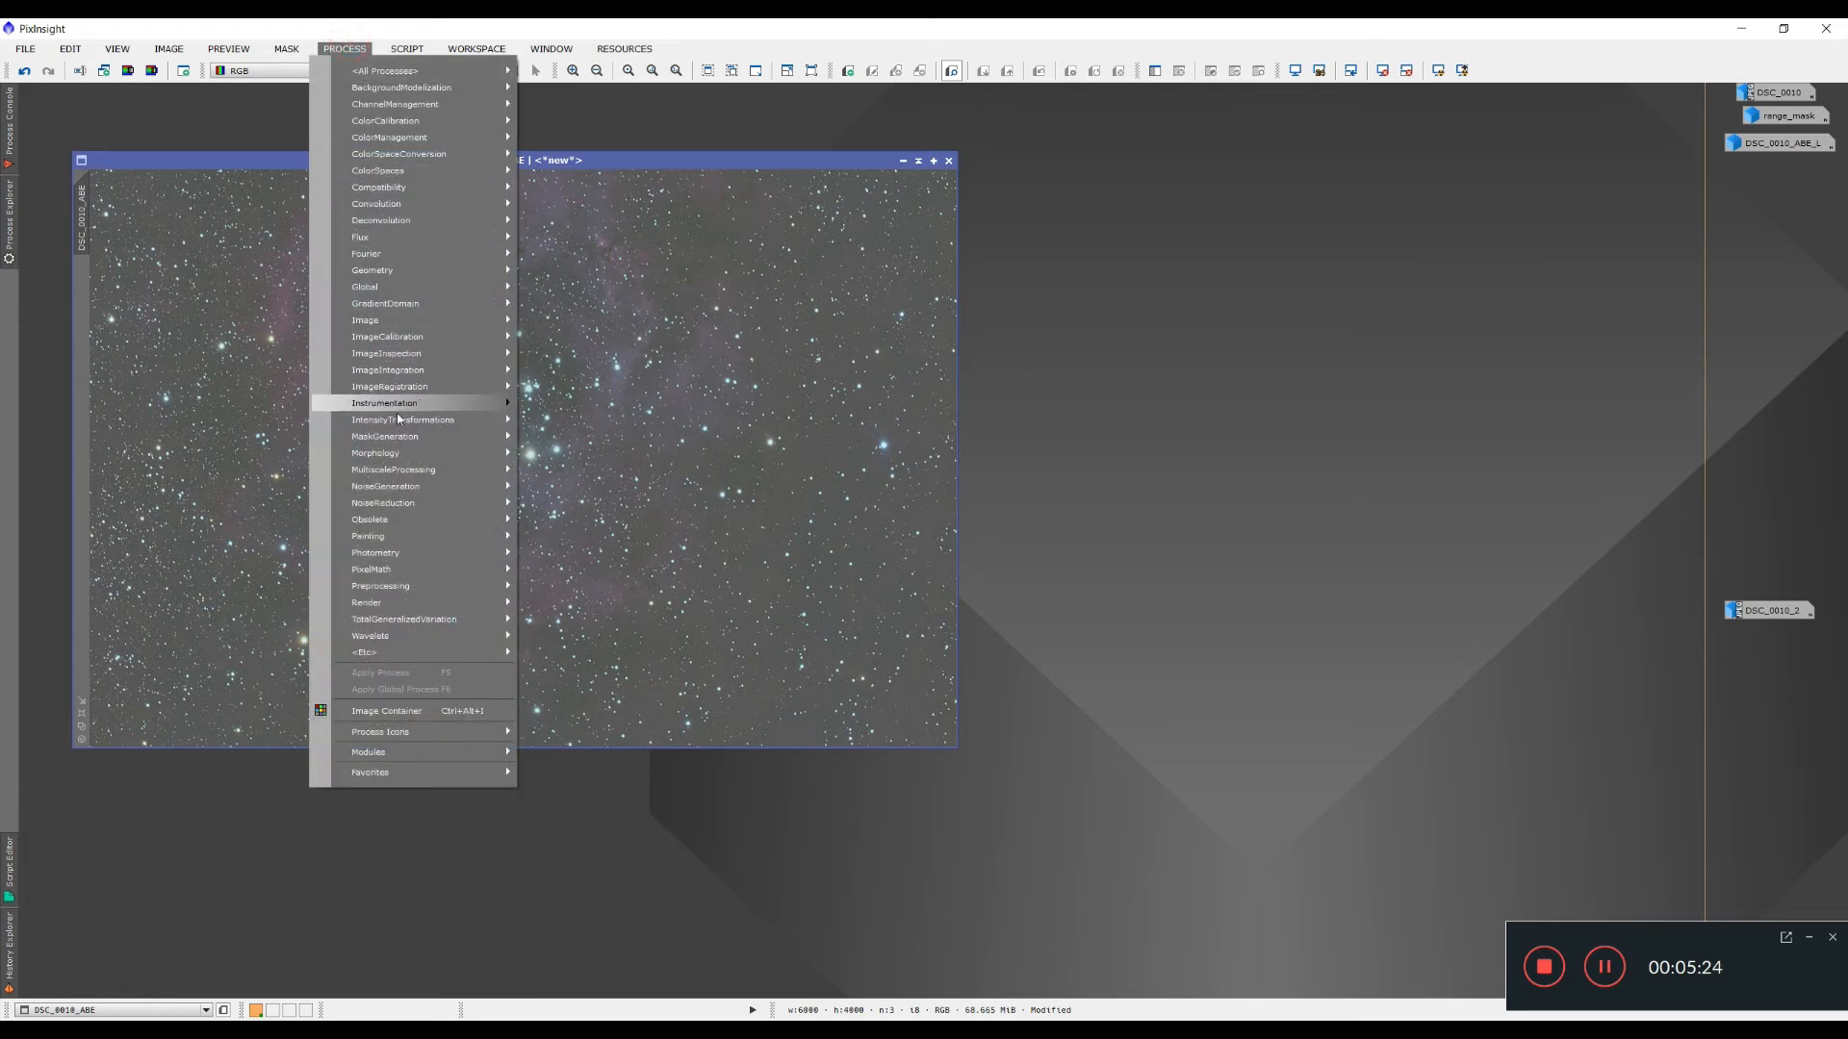
mouse_move(414, 423)
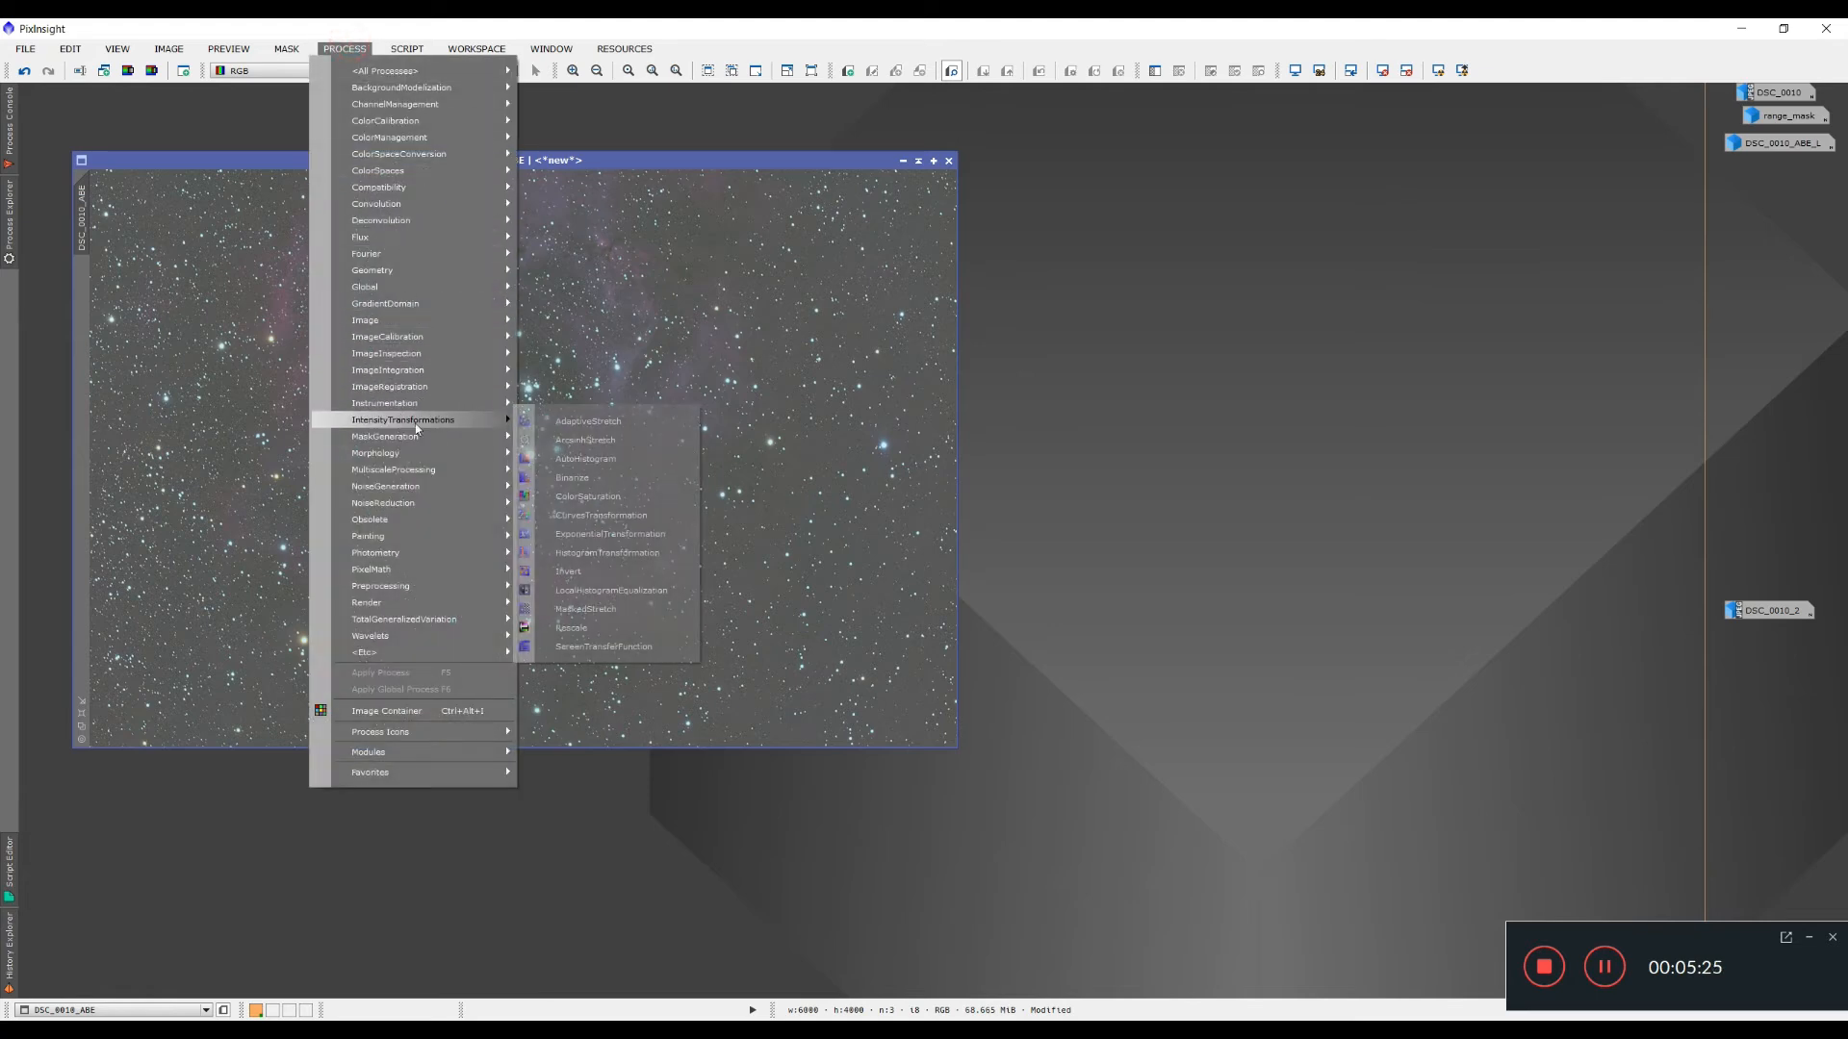
left_click(637, 556)
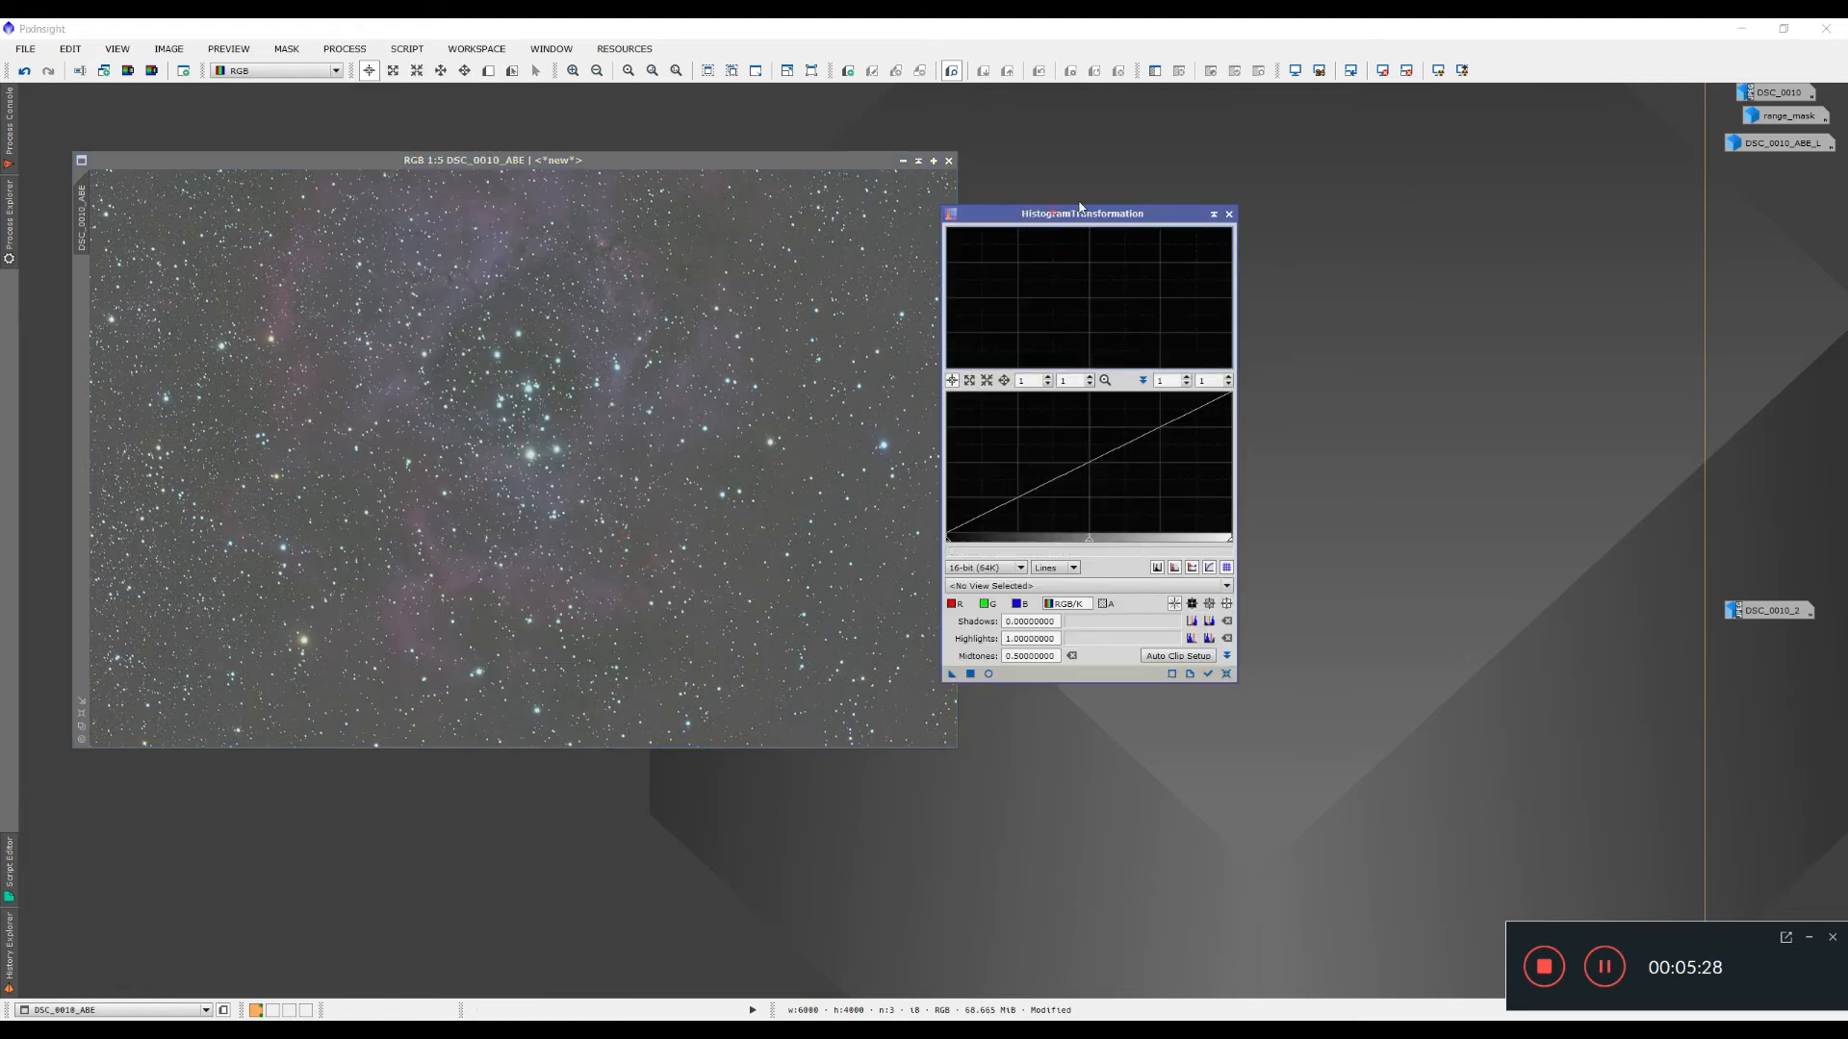
left_click_drag(1080, 206, 1175, 176)
left_click(1086, 645)
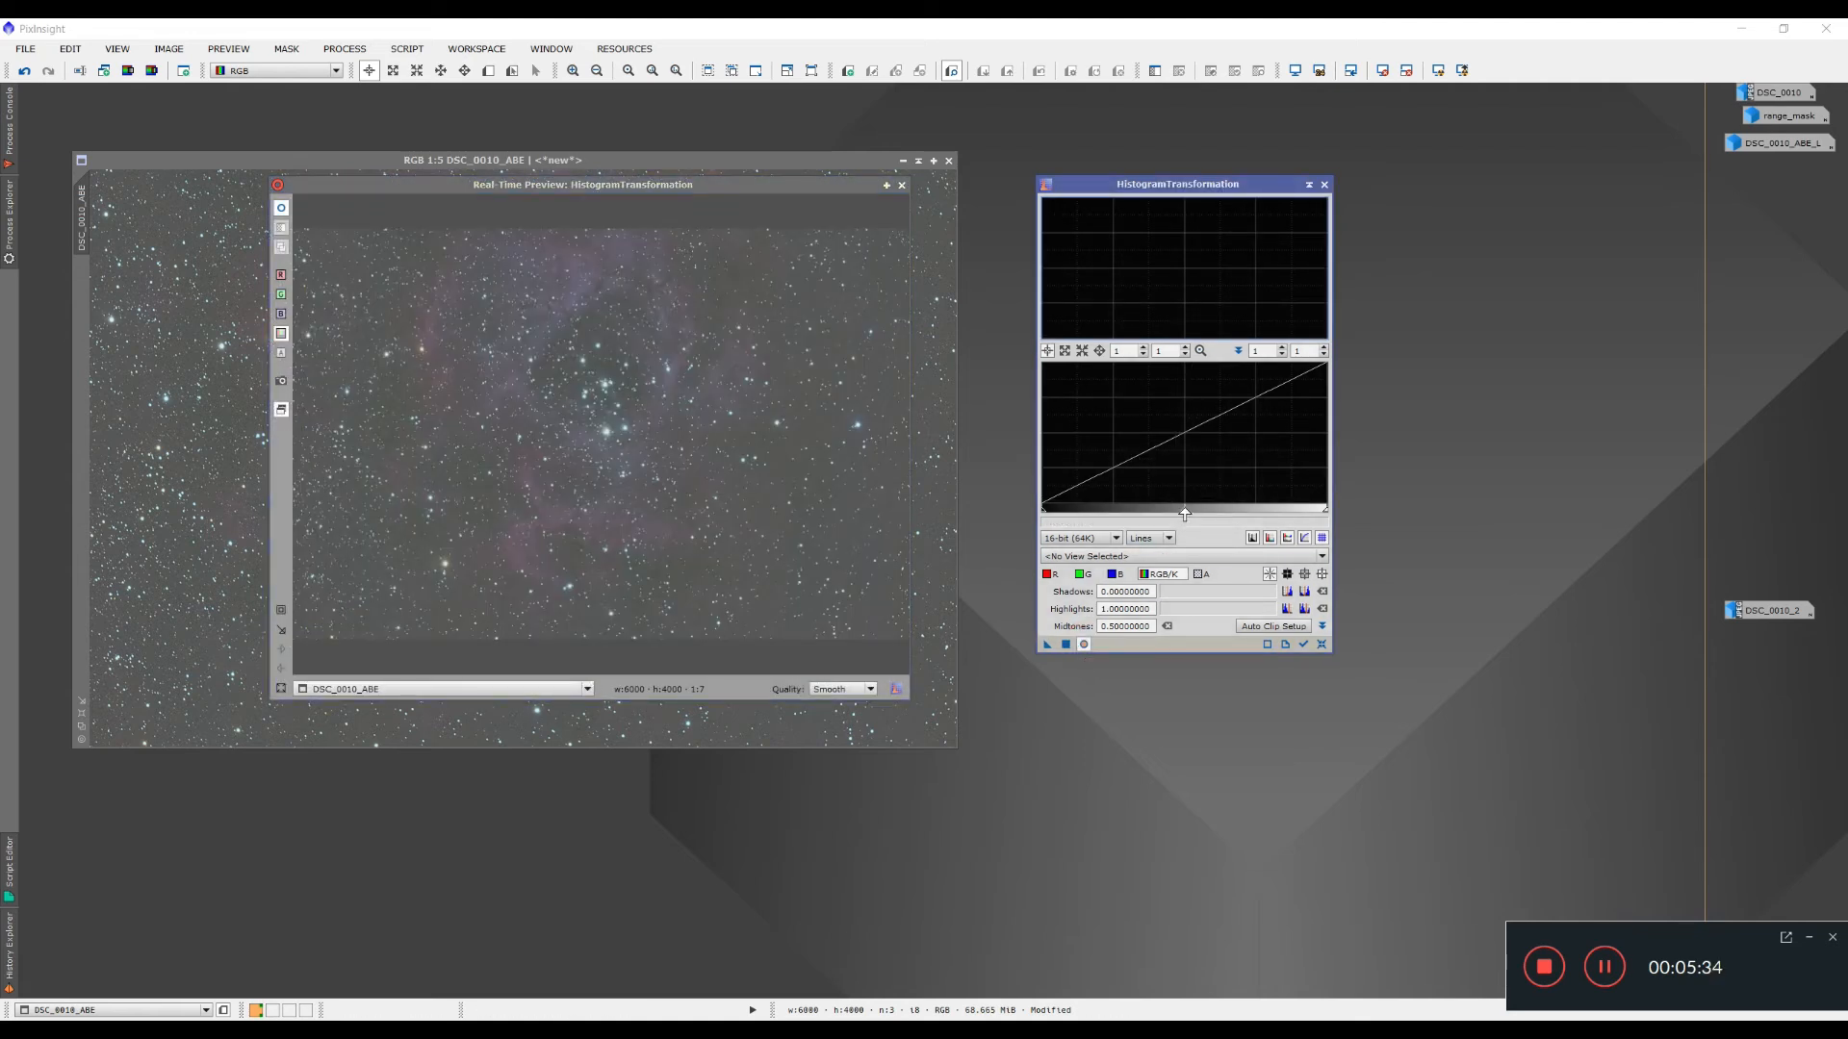
Stretch DSC_0010_ABE with HistogramTransformation at shadows about 0.316 and midtones about 0.11, then close the preview and the process.
left_click_drag(1184, 514, 1119, 511)
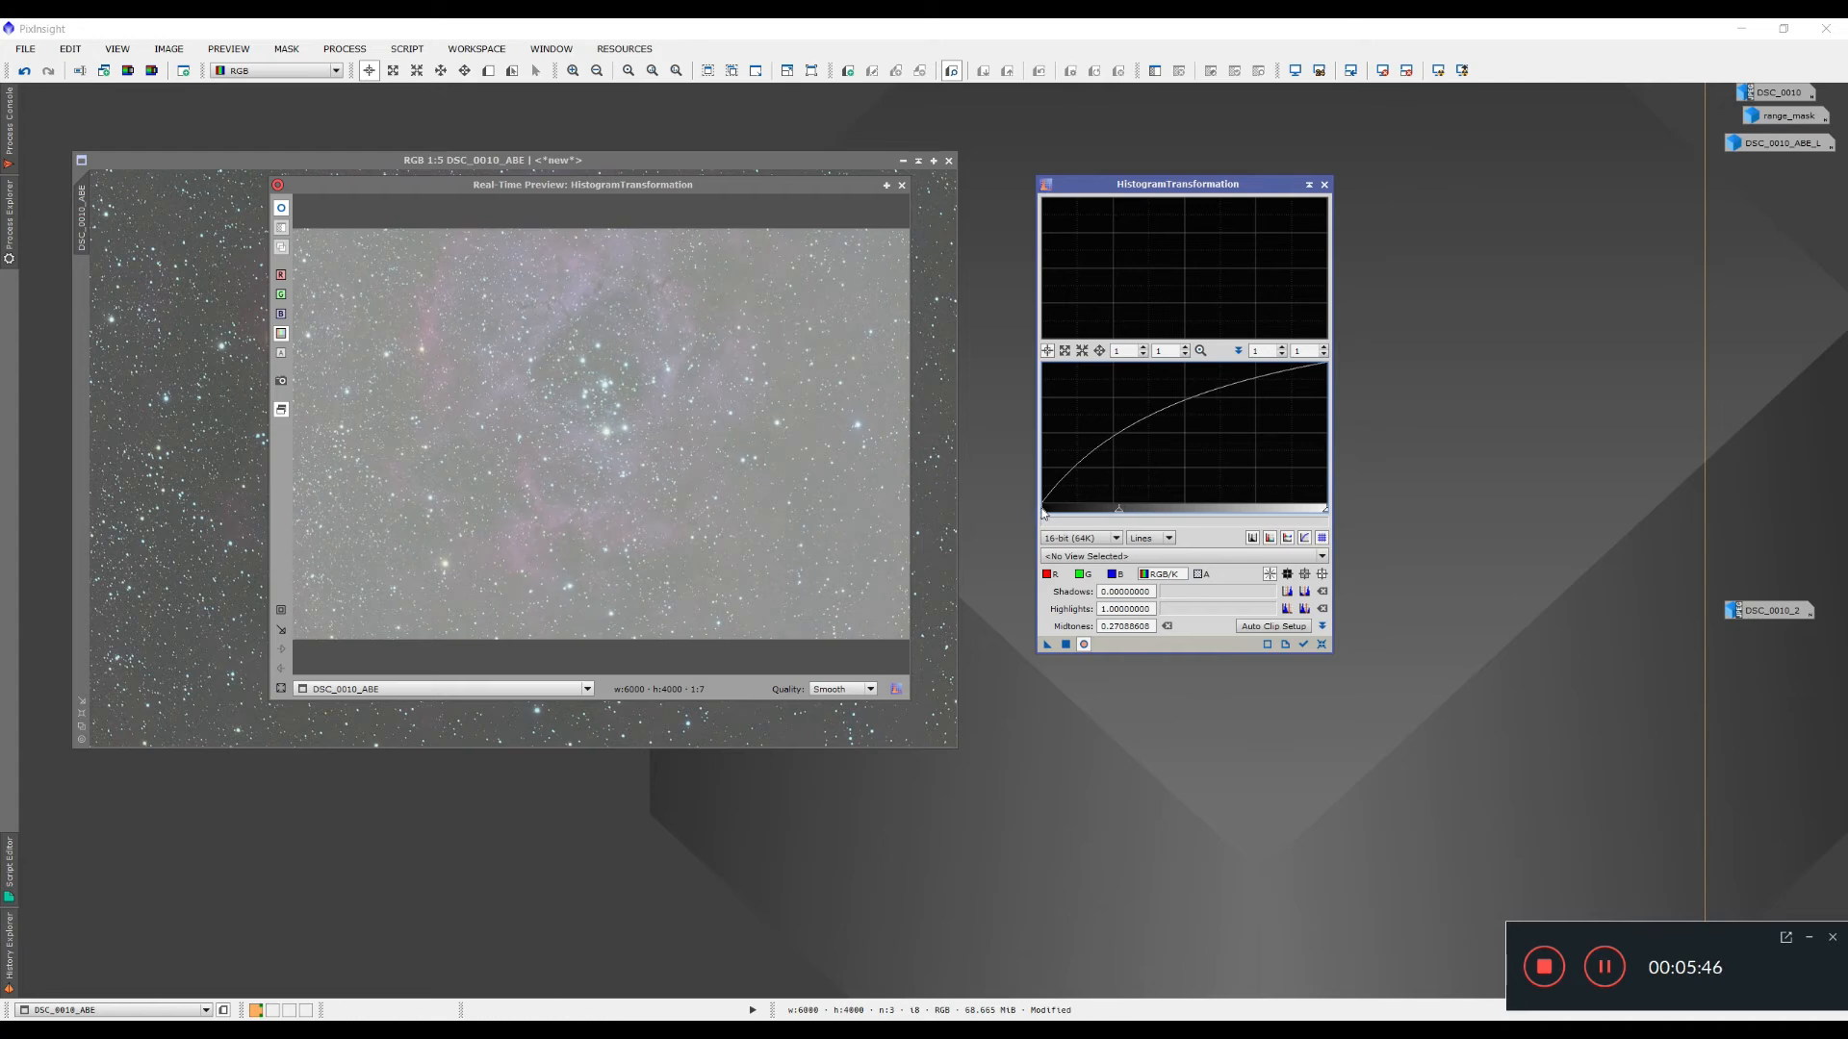
left_click_drag(1043, 517, 1099, 523)
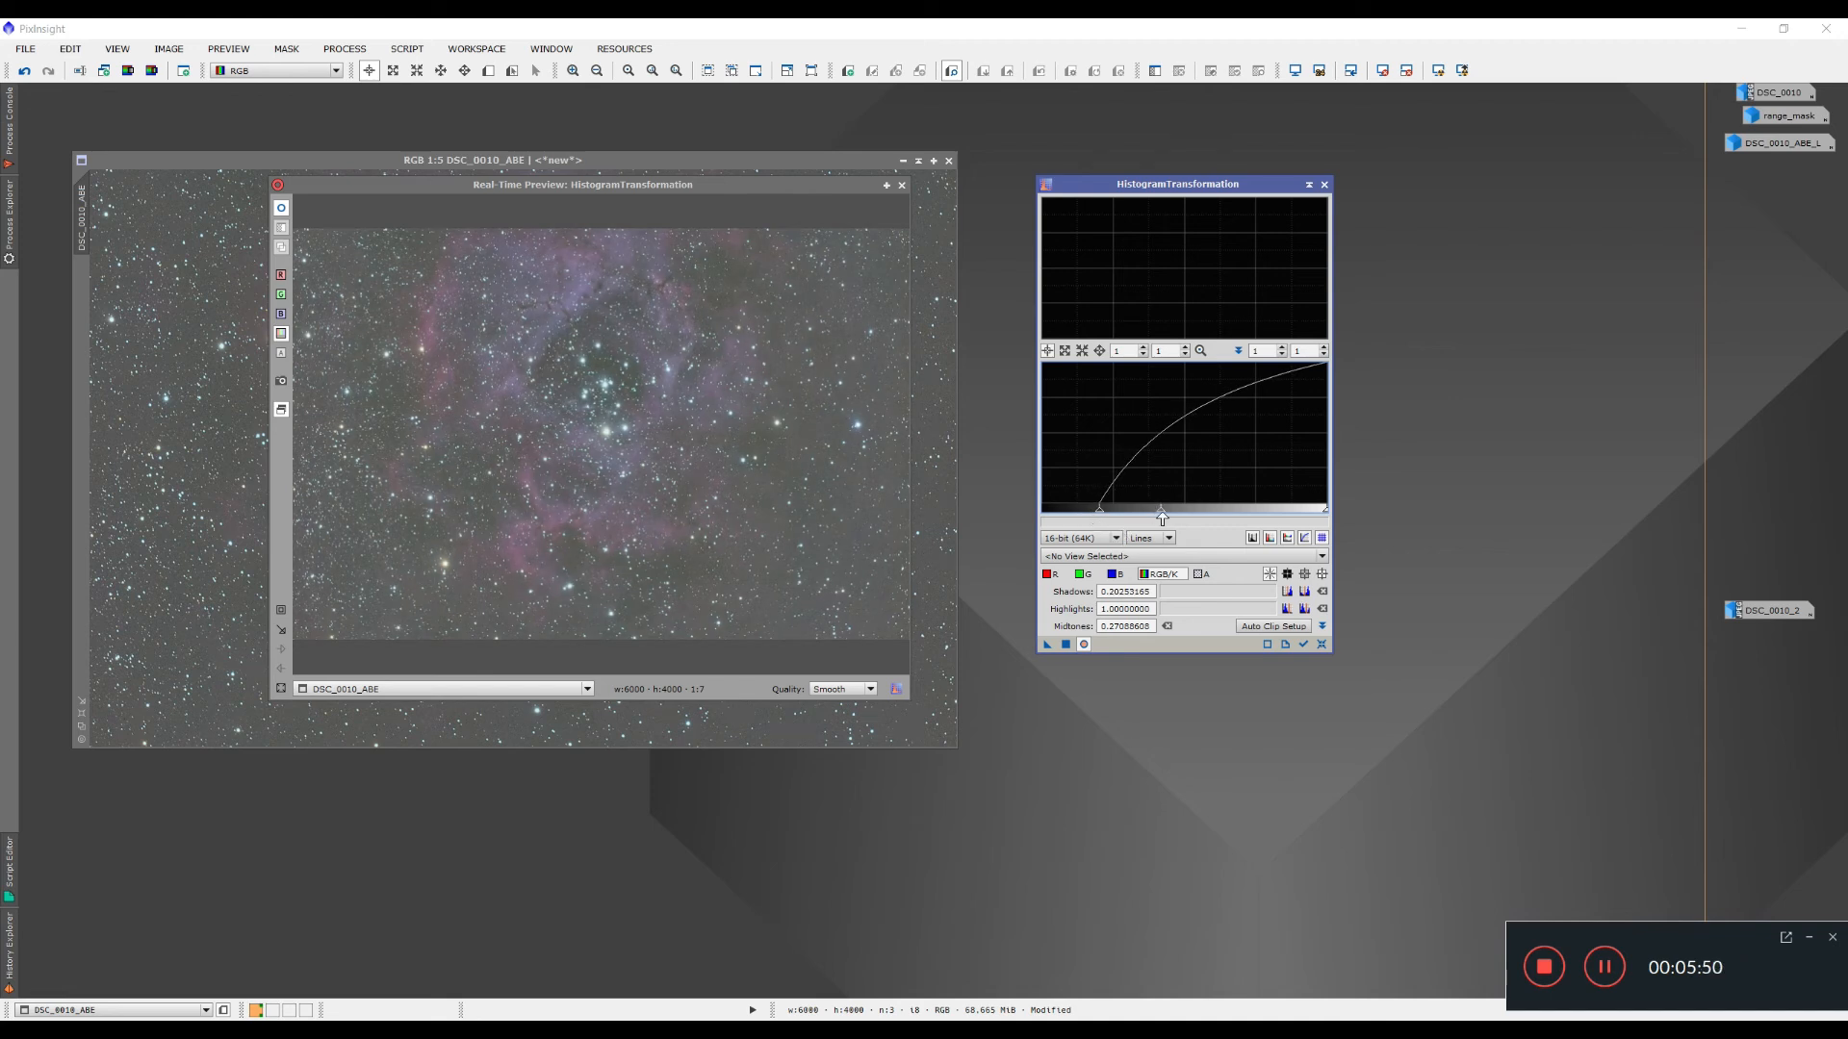
mouse_move(1161, 517)
left_mouse_down()
mouse_move(1105, 515)
mouse_move(1152, 515)
mouse_move(1132, 514)
left_mouse_up()
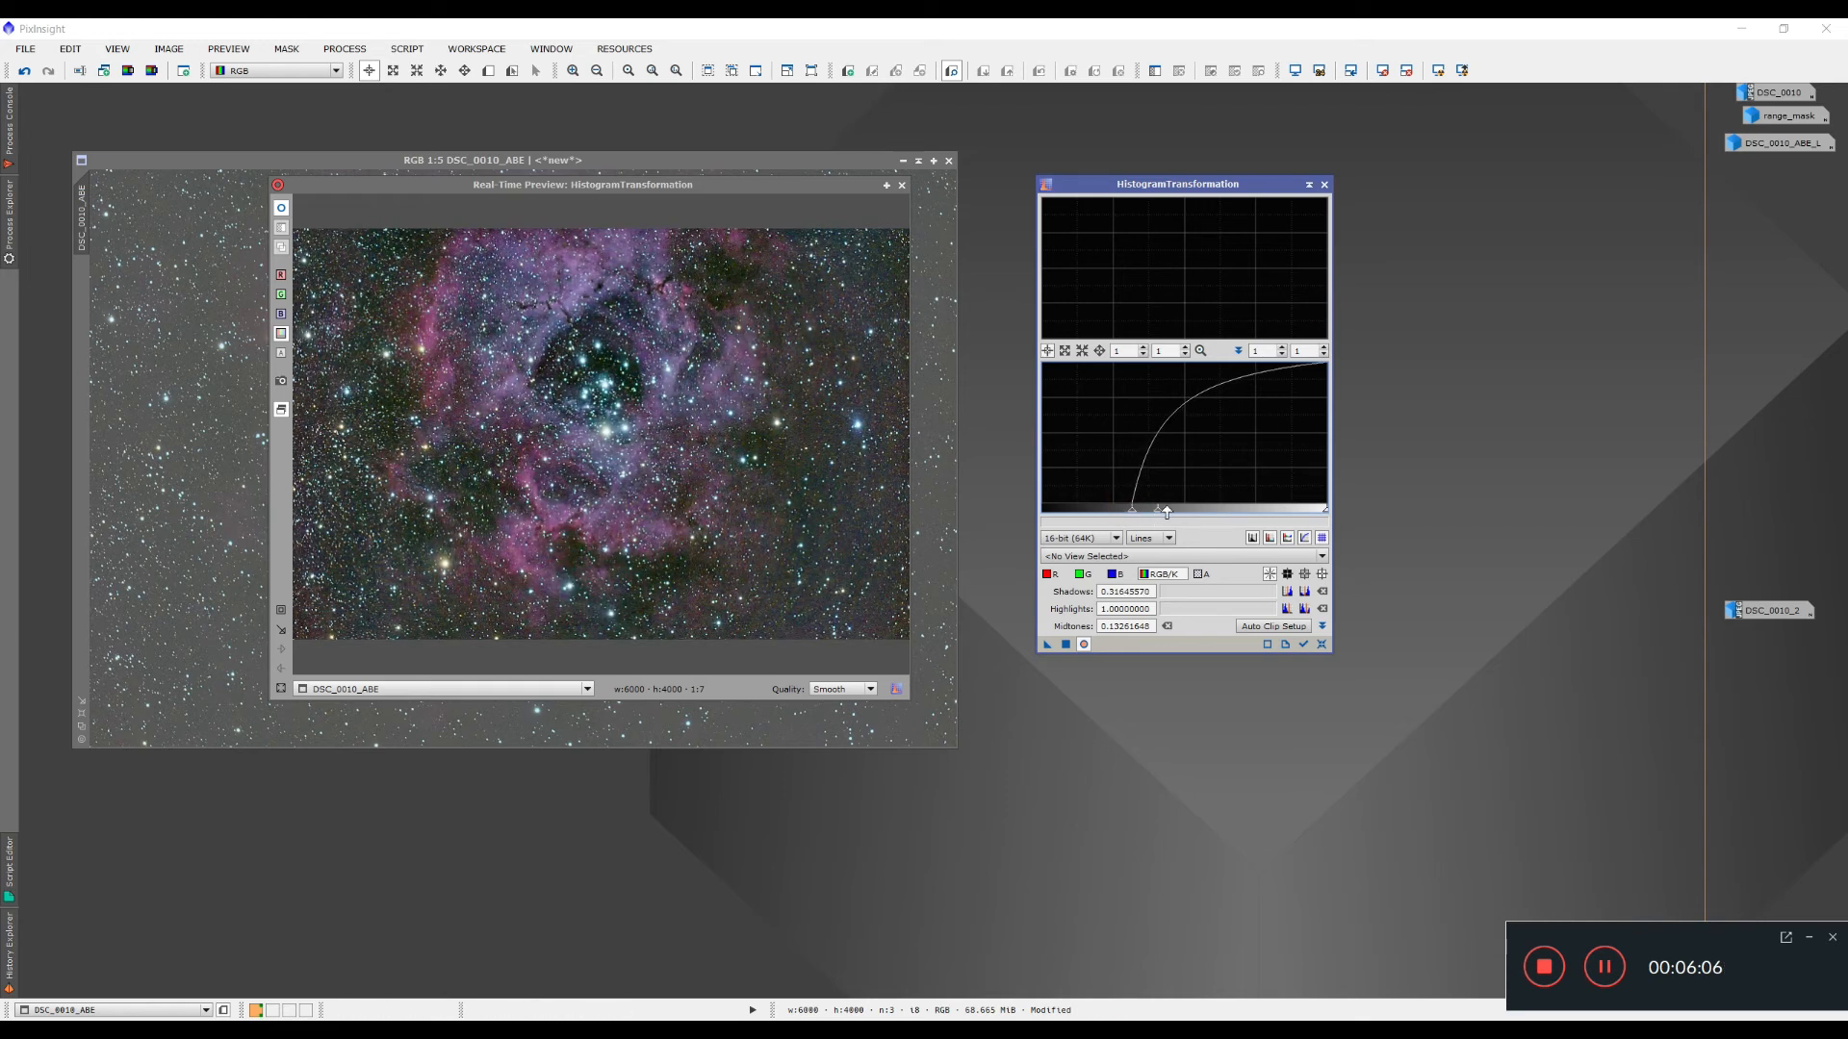
left_click_drag(1158, 510, 1155, 513)
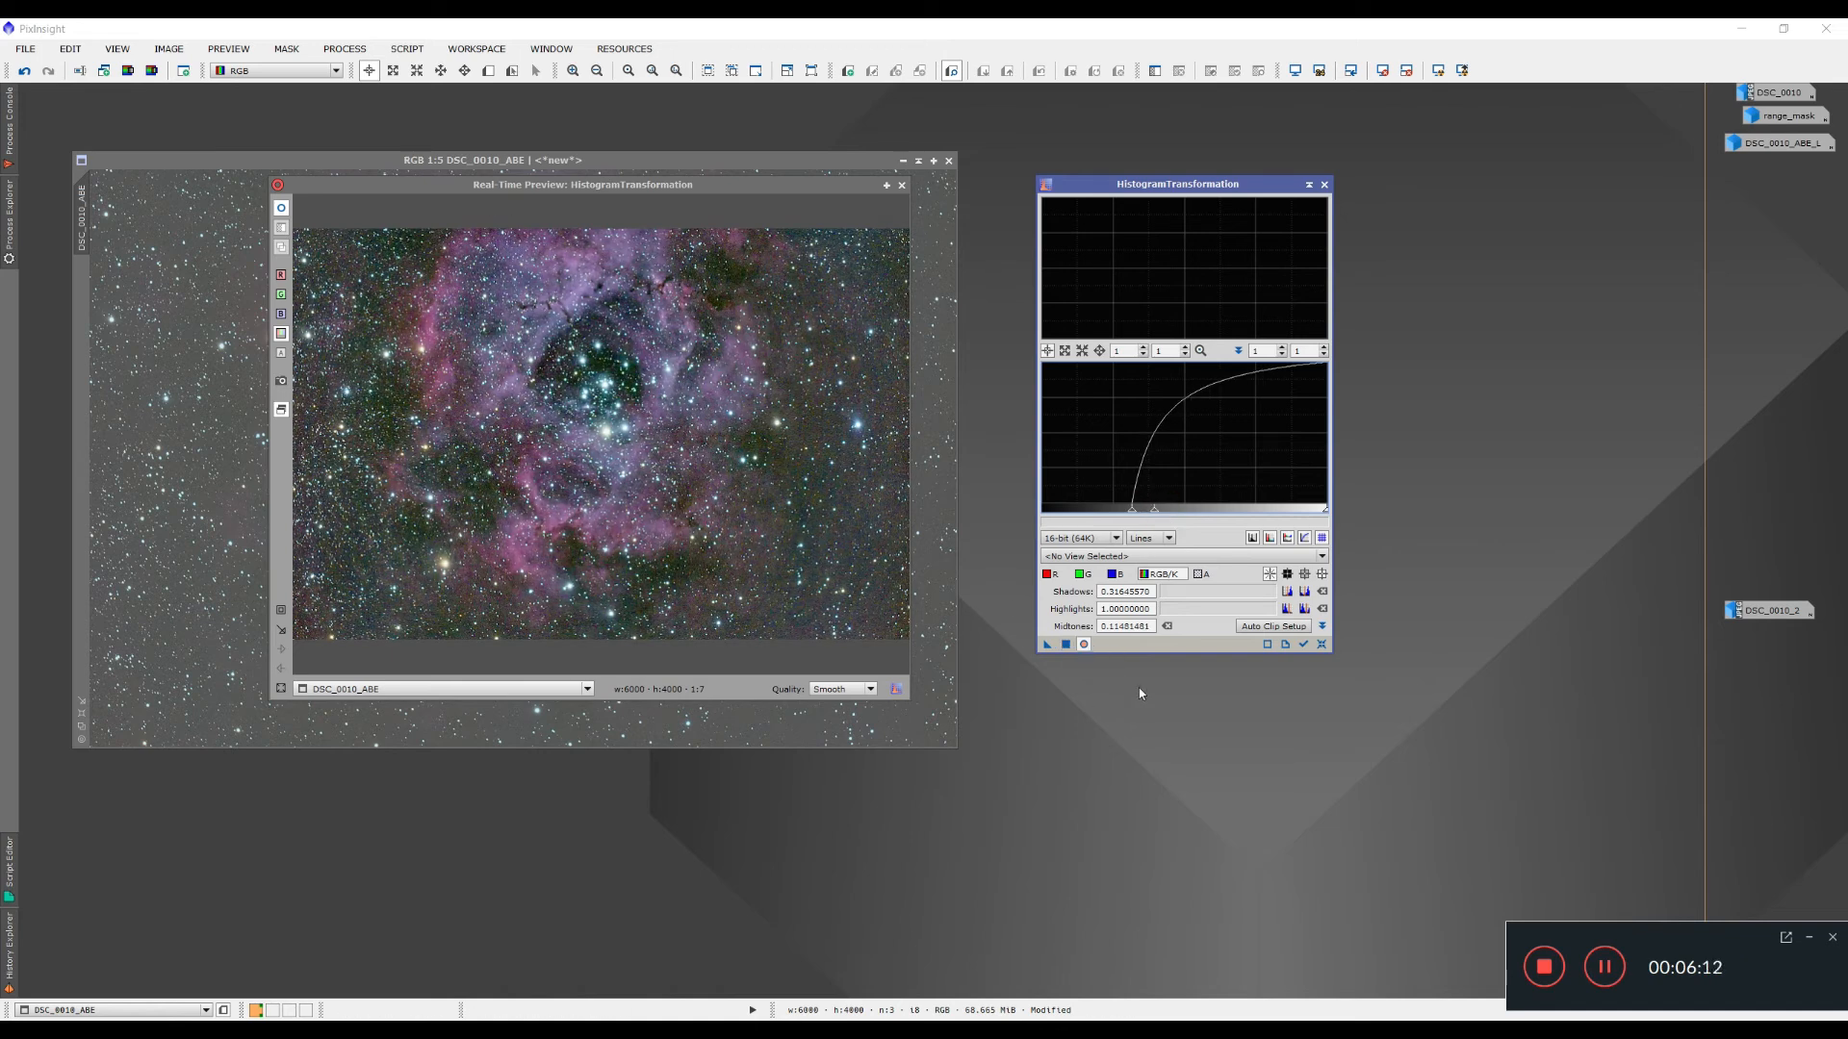
left_click(1066, 645)
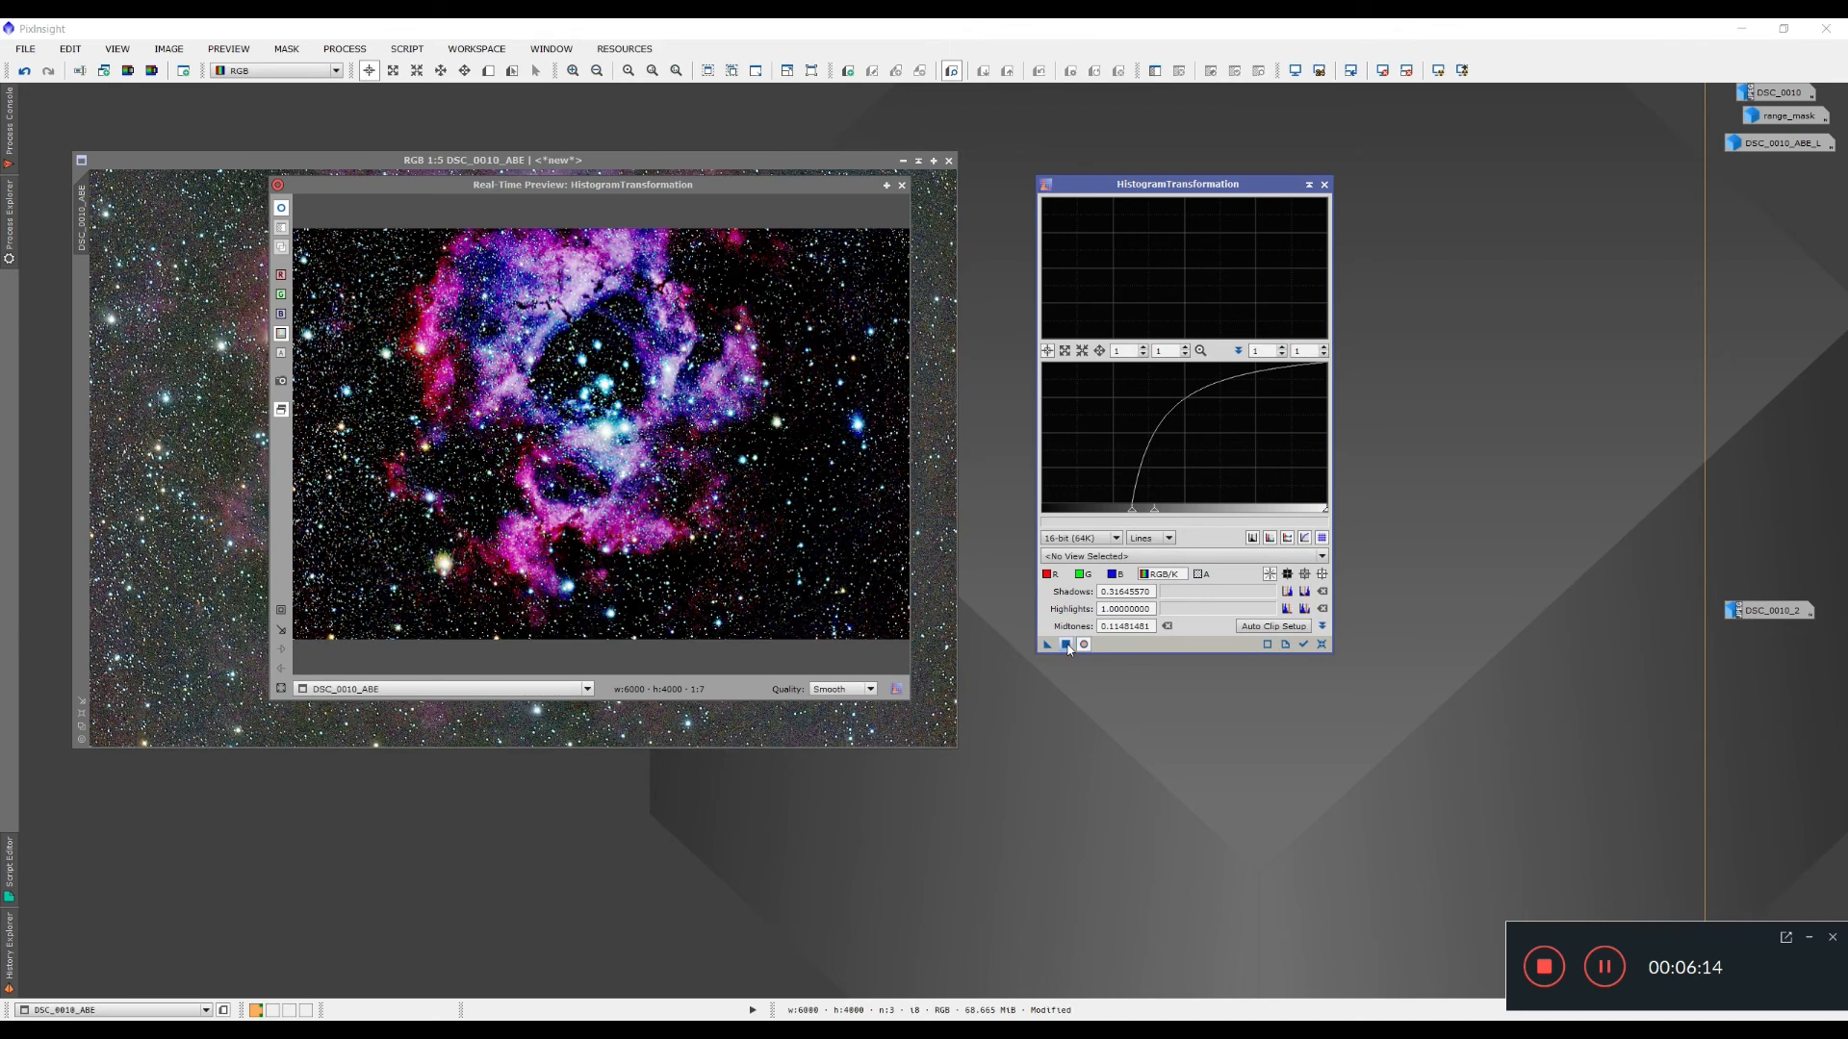
left_click(902, 186)
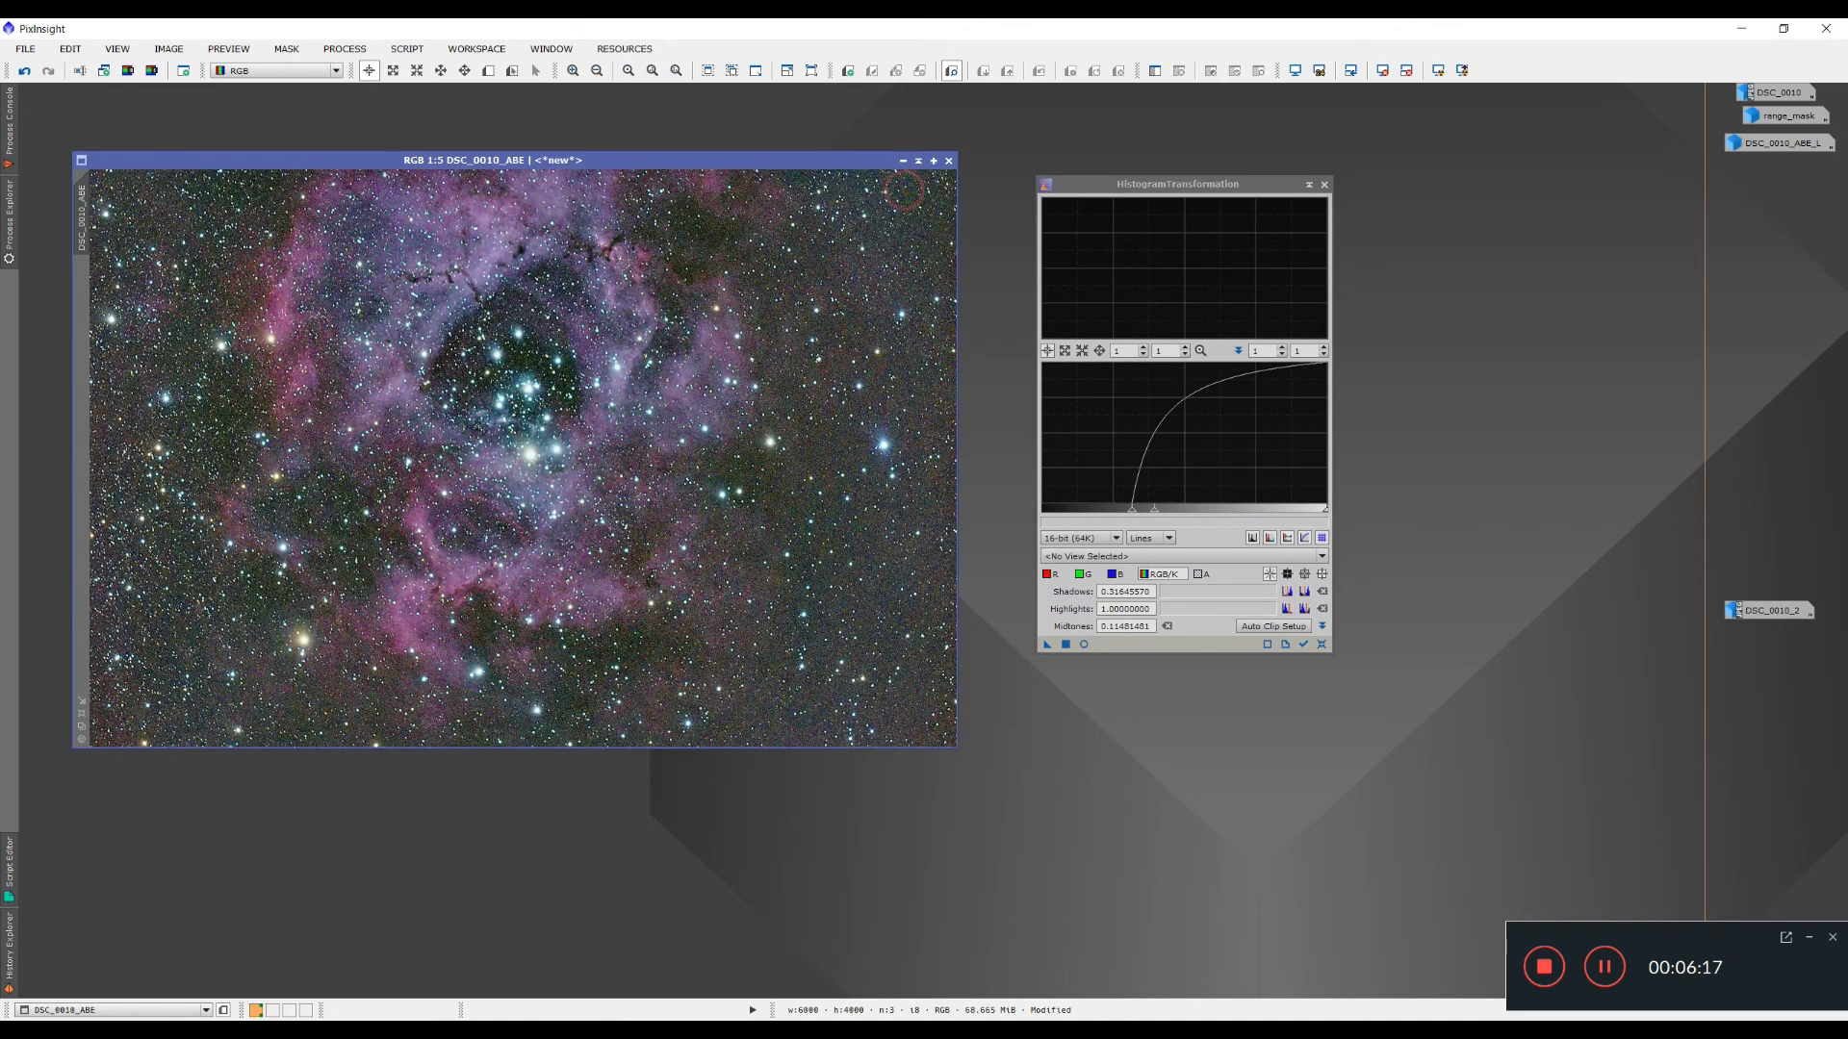
left_click(1325, 184)
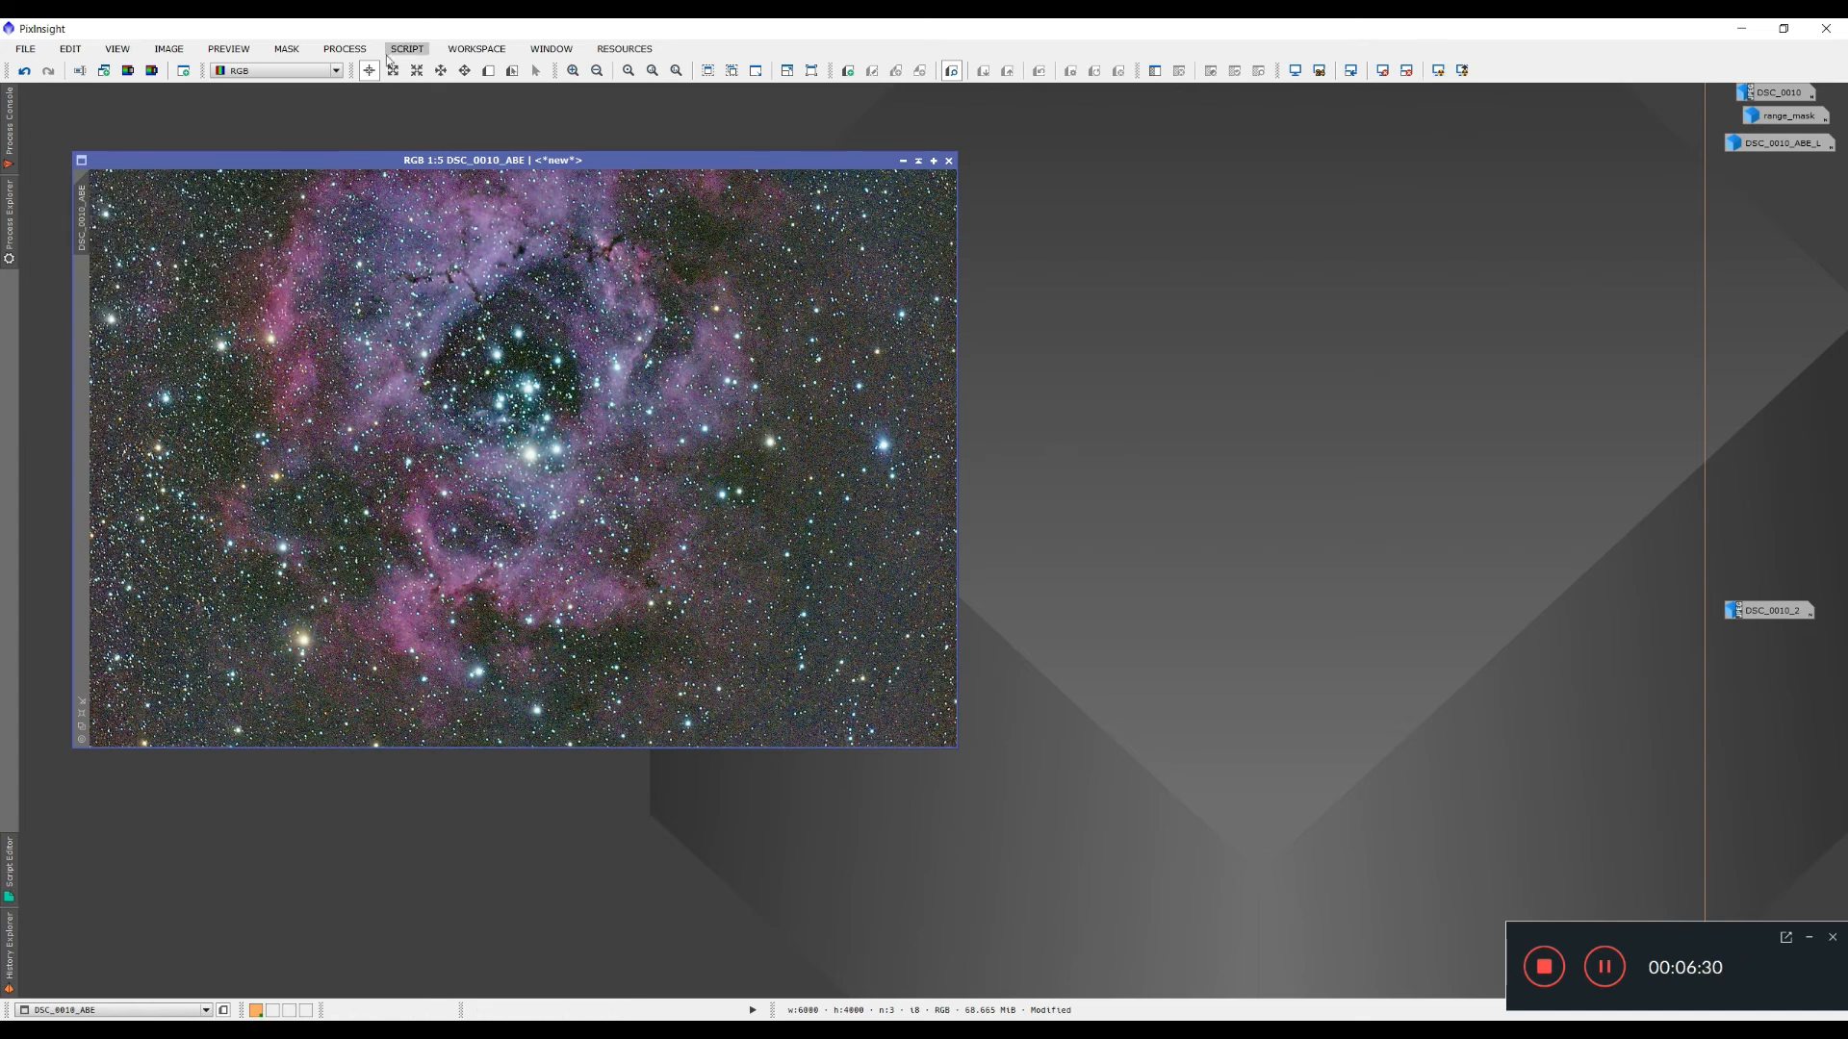
Open CurvesTransformation with a real-time preview of DSC_0010_ABE.
left_click(331, 51)
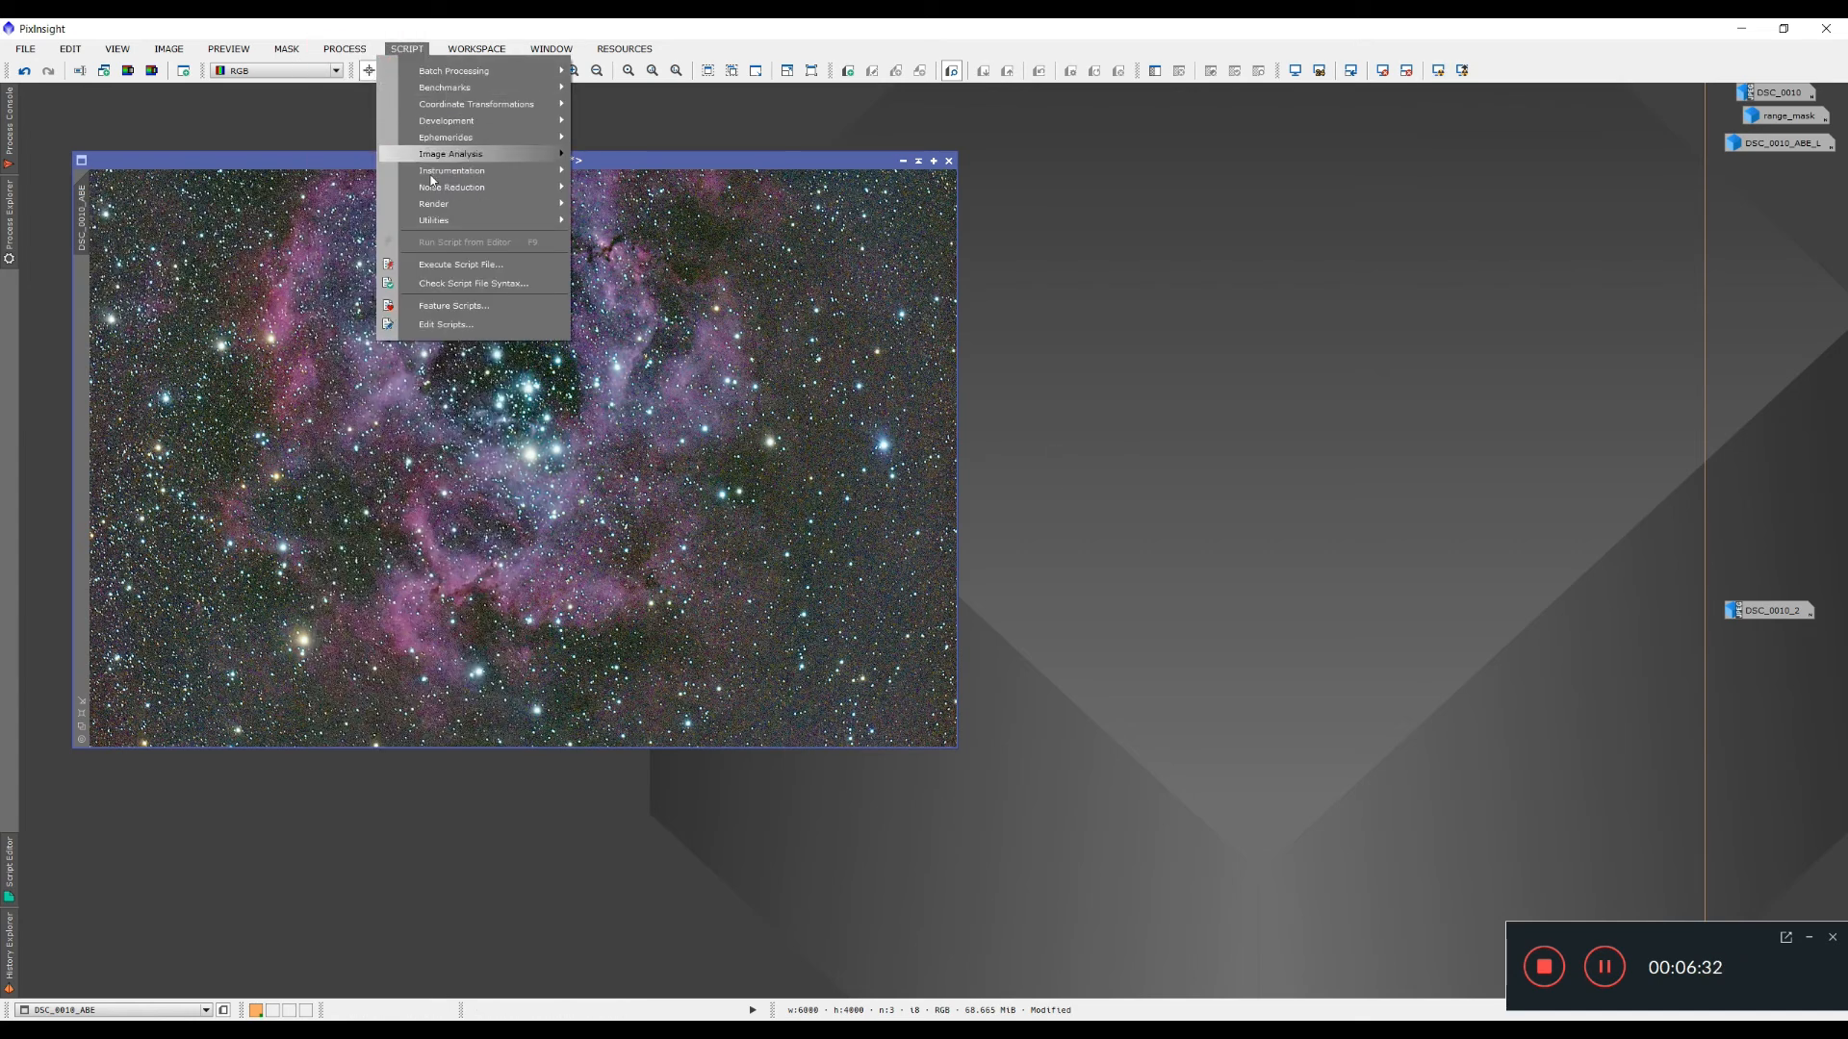
mouse_move(409, 421)
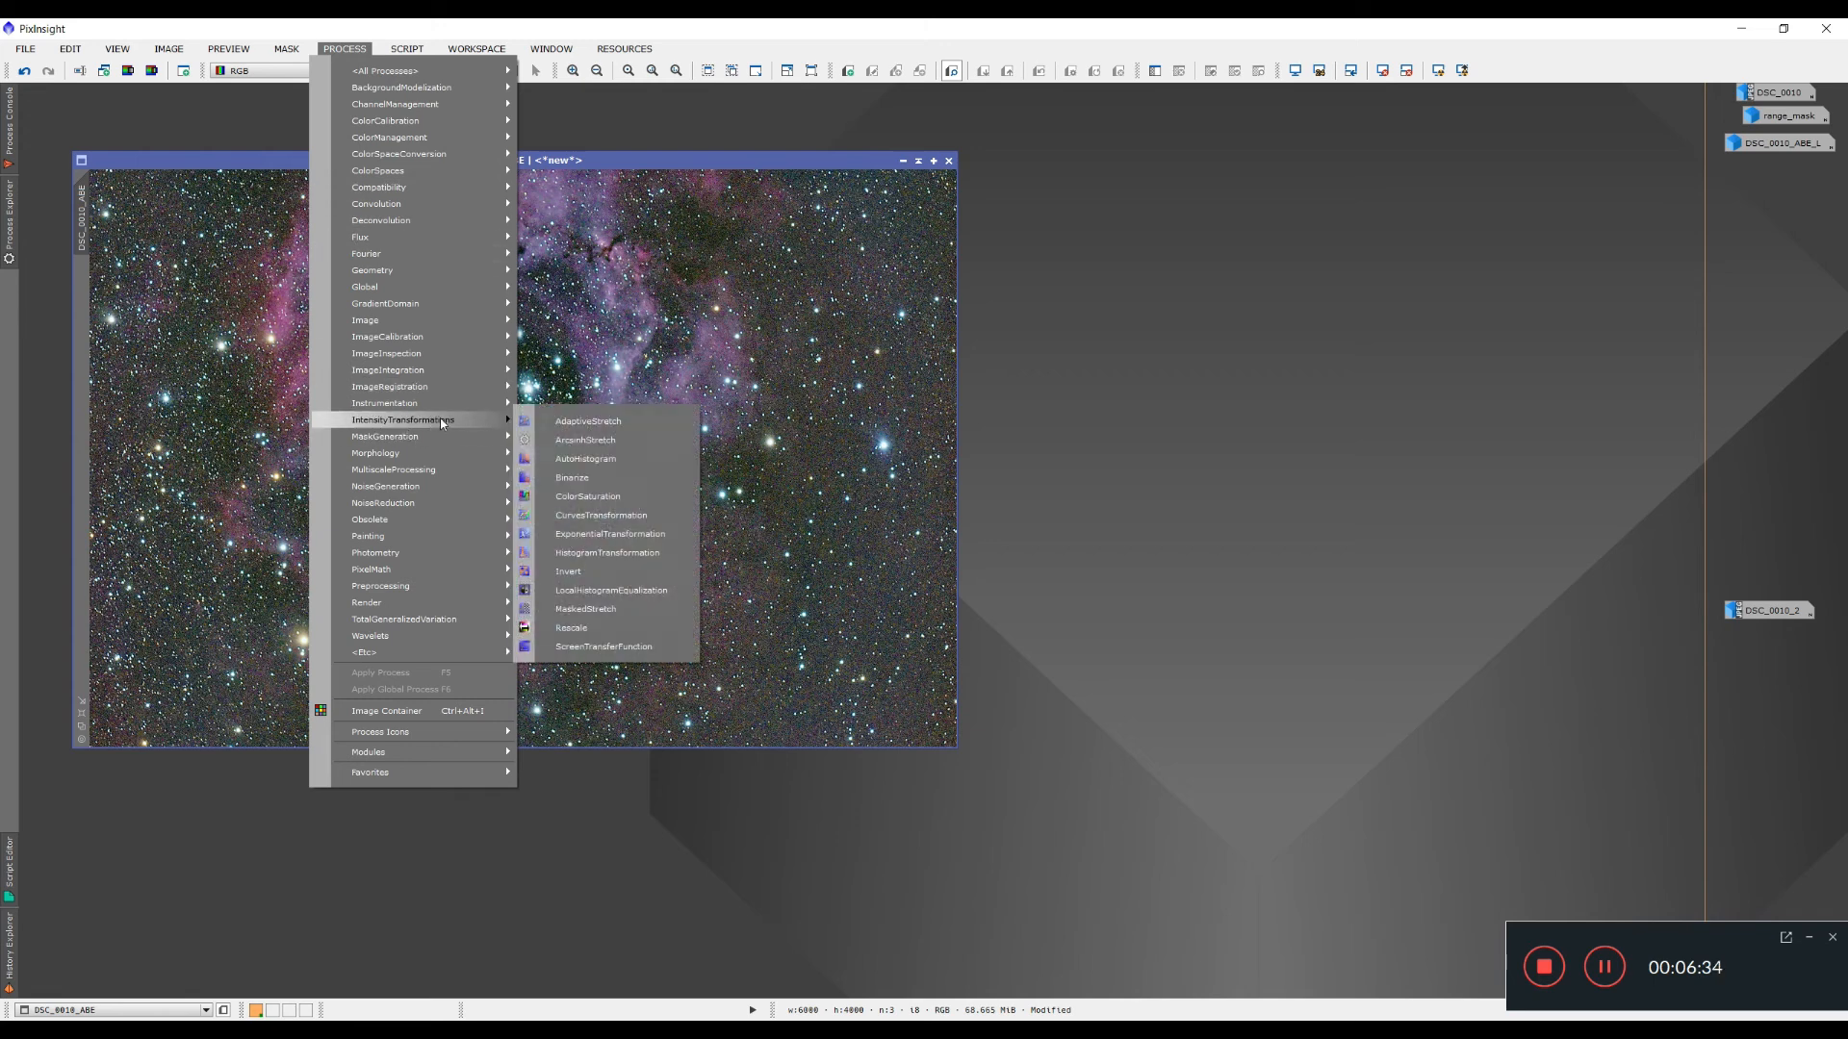
left_click(628, 519)
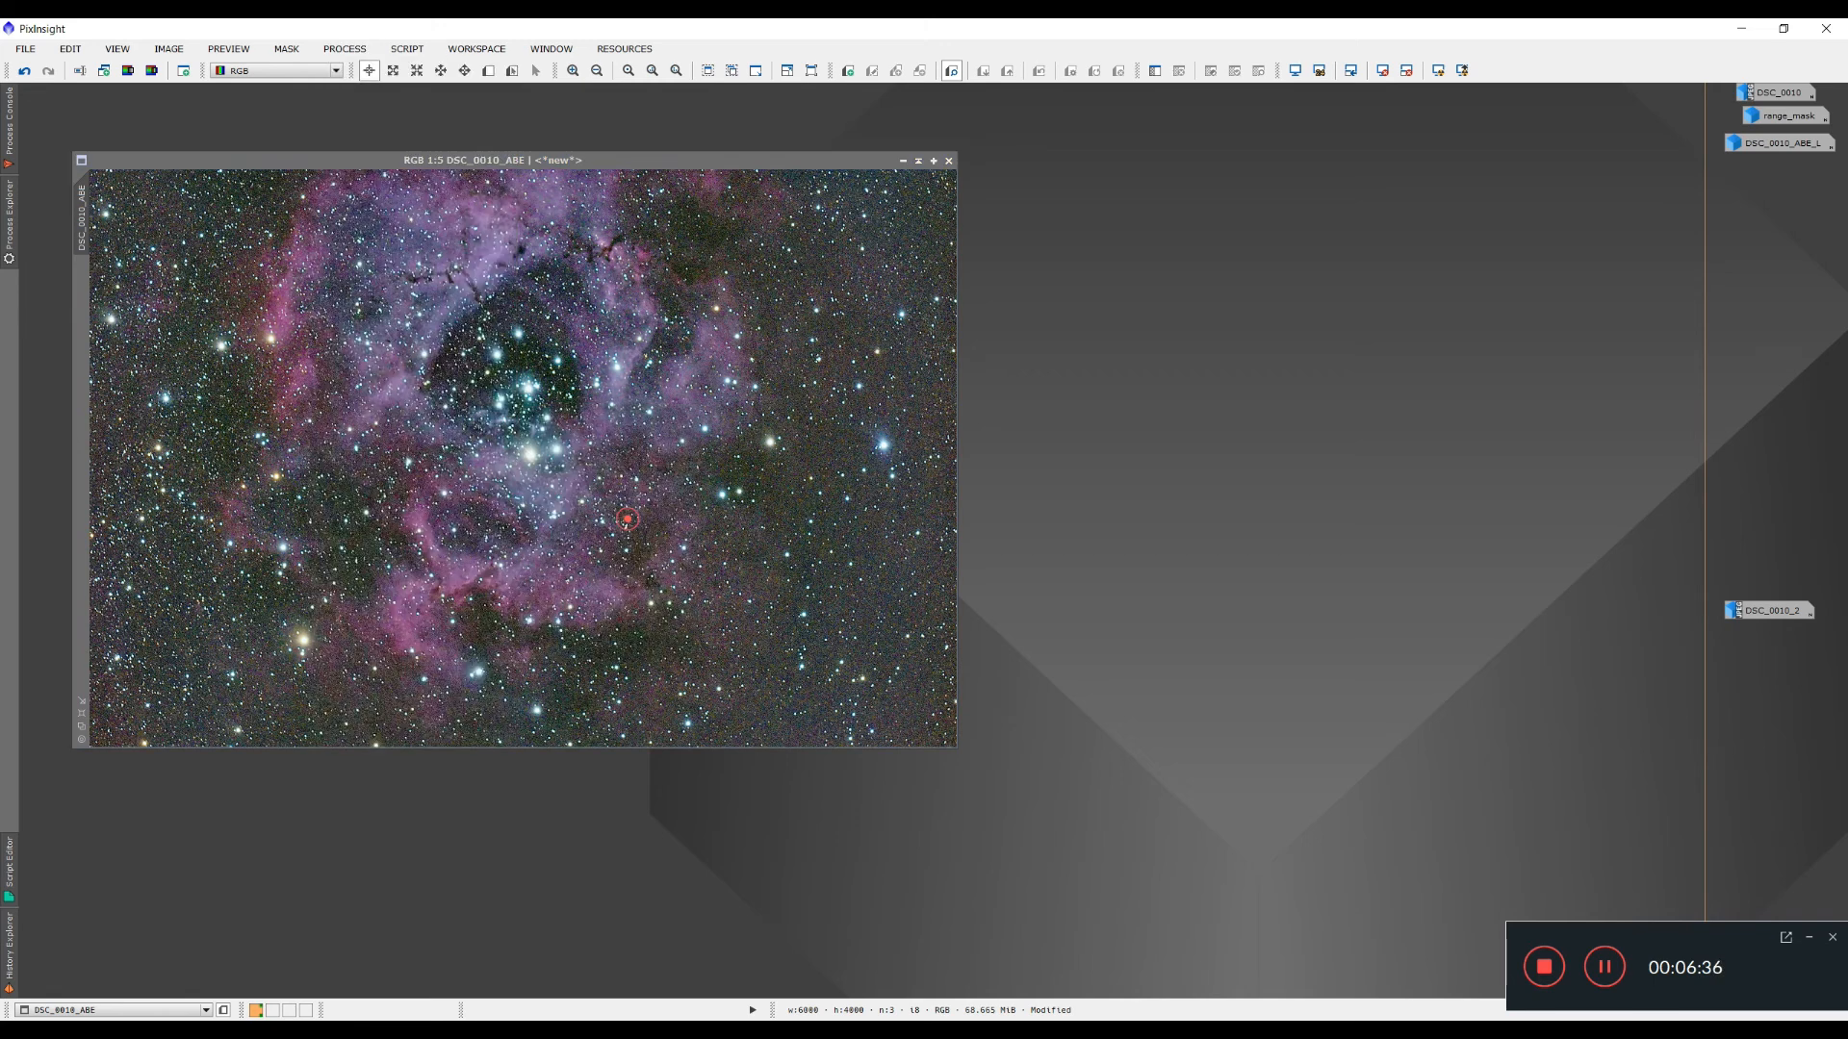
left_click(1161, 568)
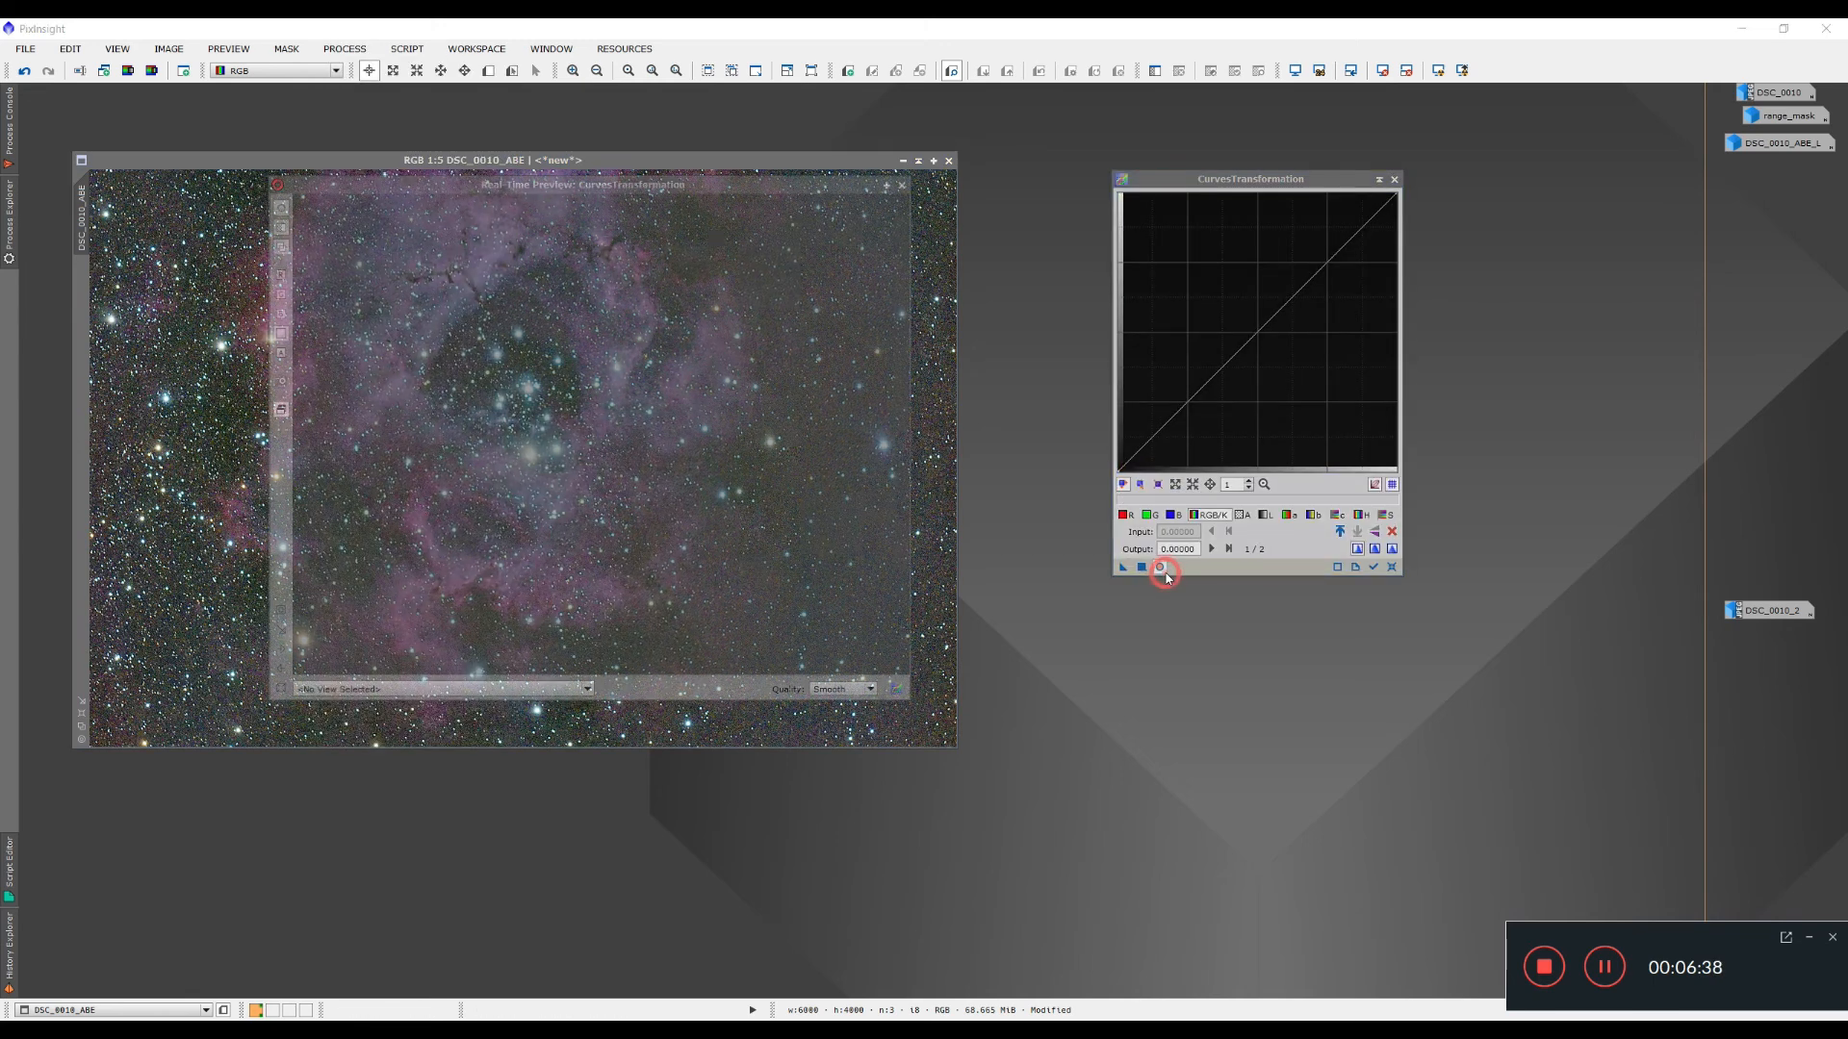
left_click_drag(620, 182, 599, 185)
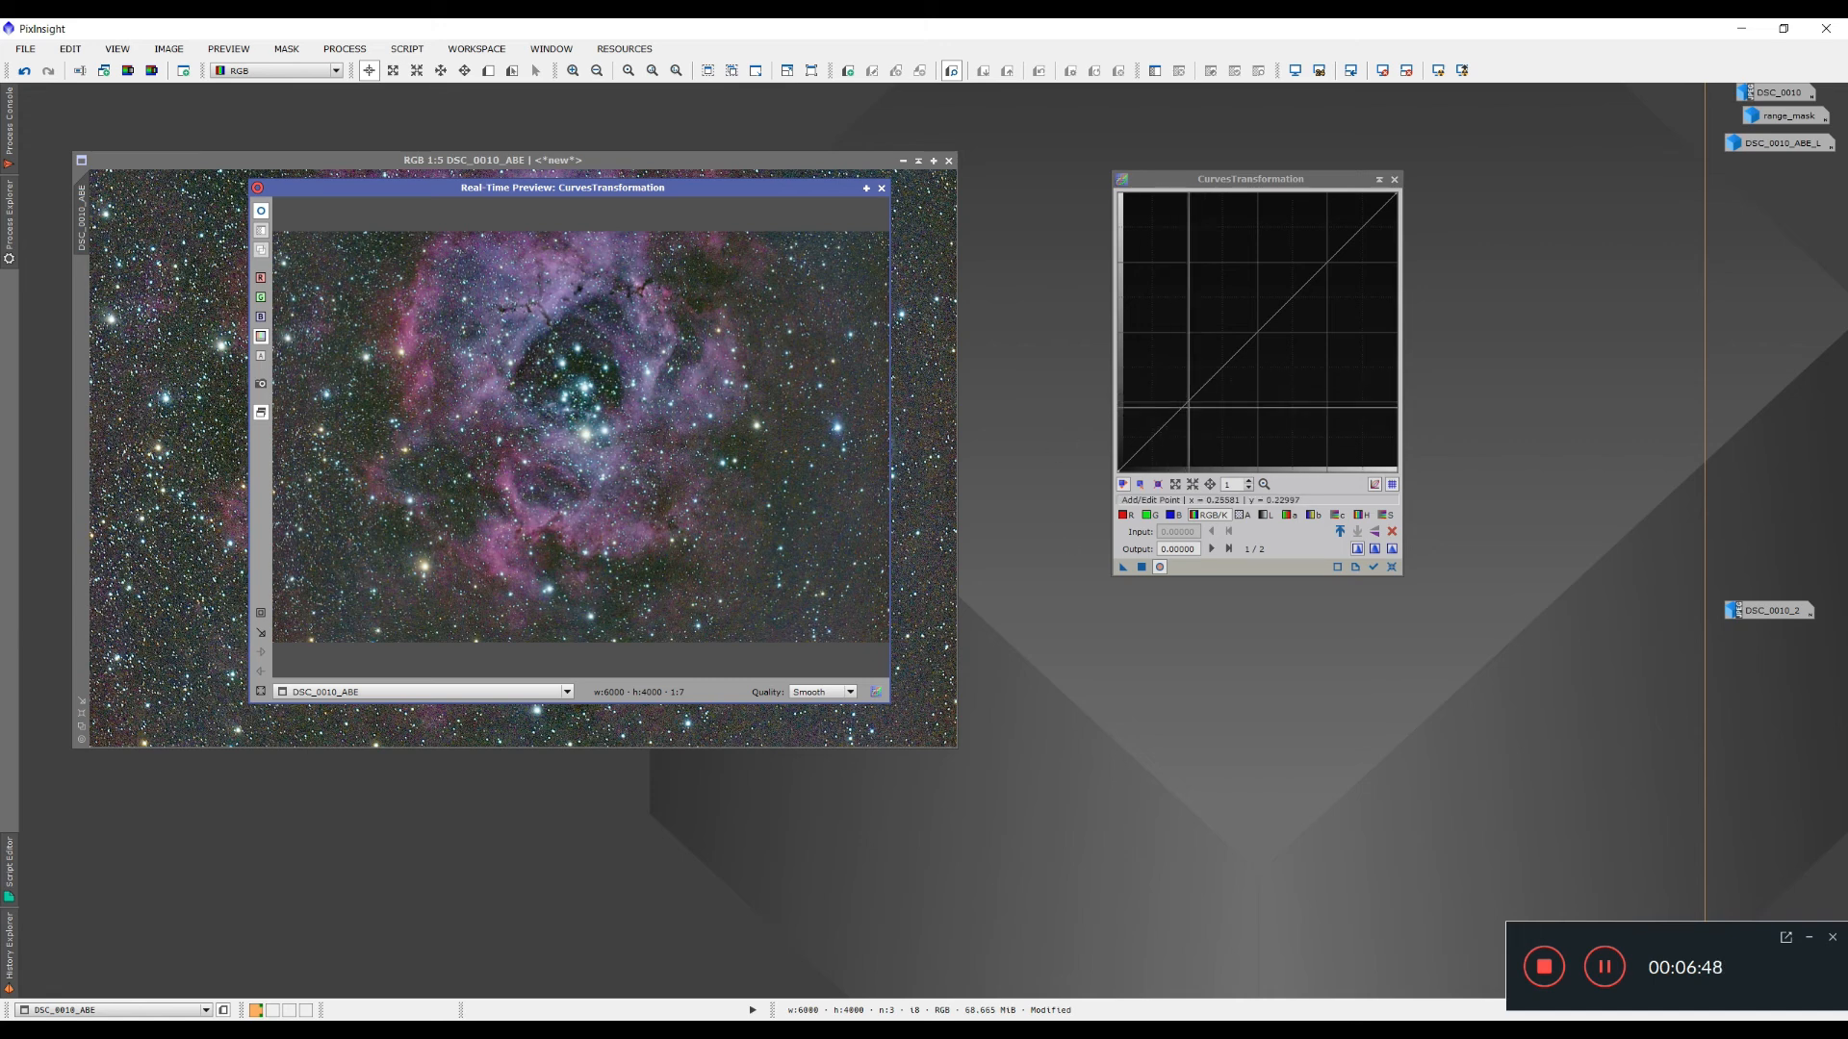
Apply an RGB/K S-curve to DSC_0010_ABE with points near input 0.30, output 0.14 and input 0.72, output 0.86, then close the preview.
left_click_drag(1190, 400, 1203, 430)
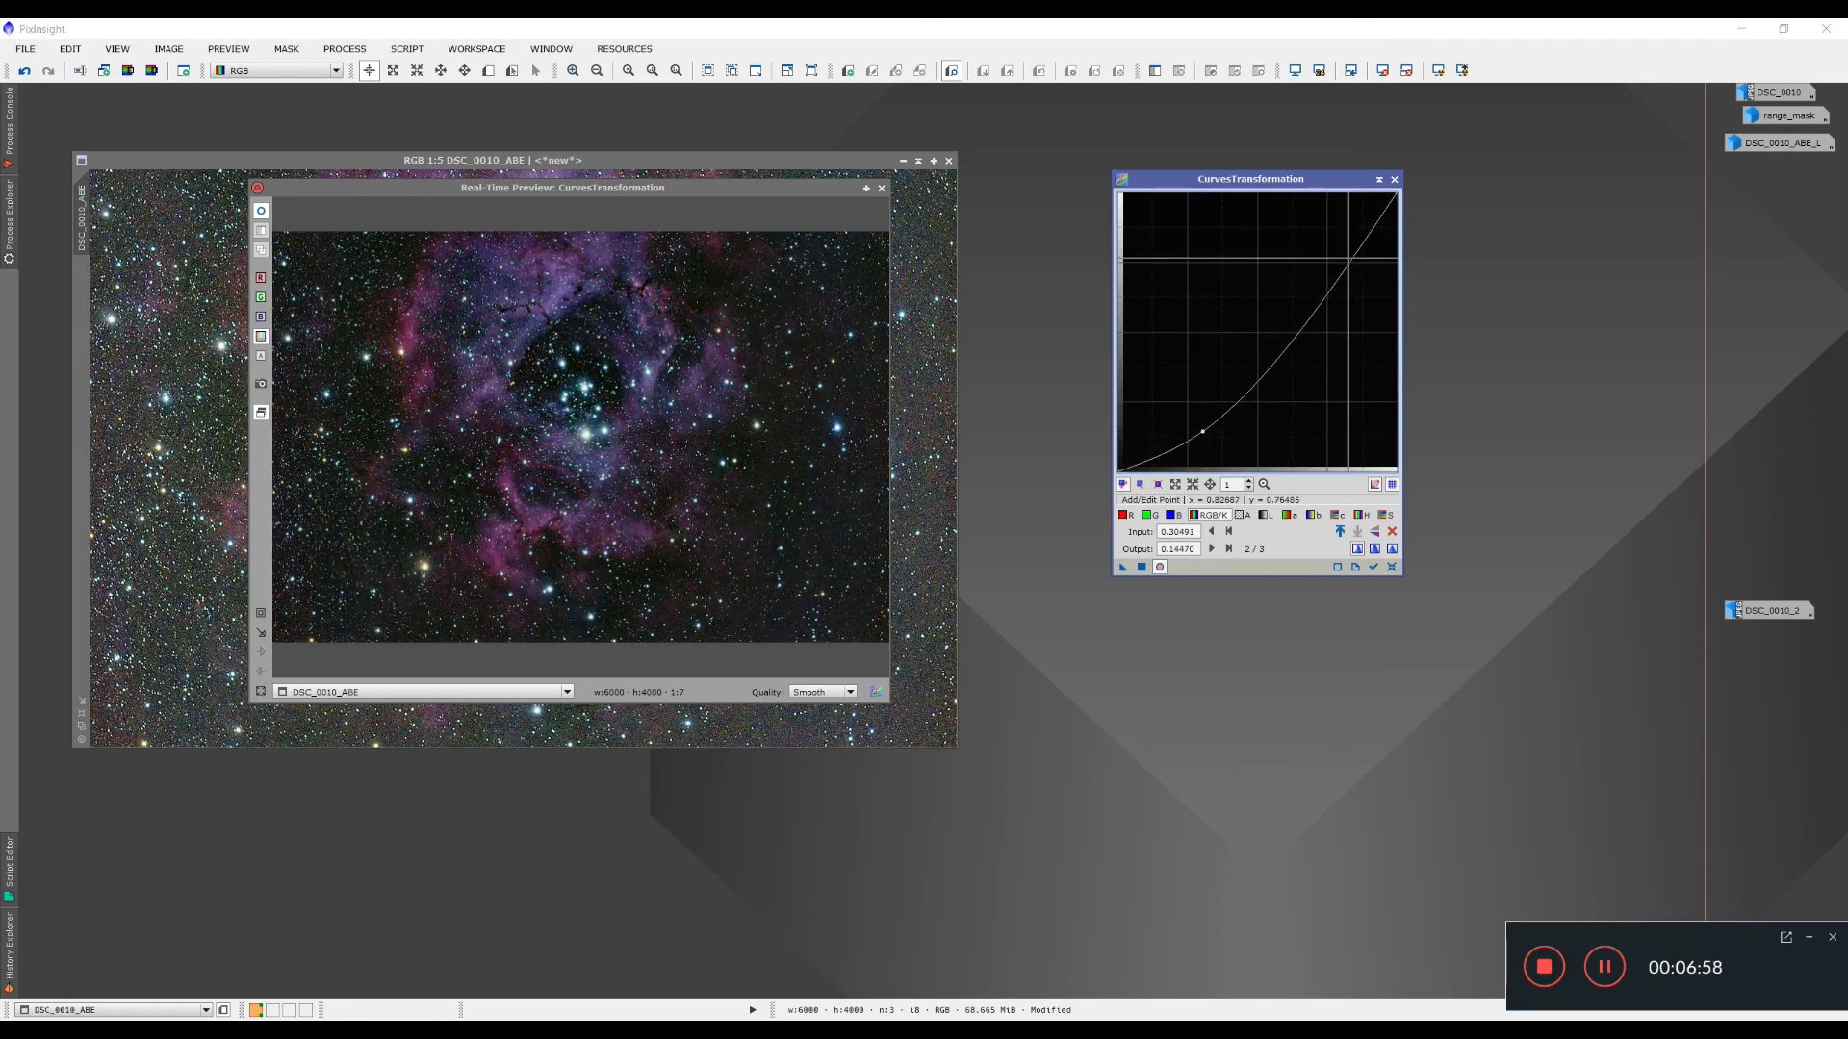
left_click(1351, 258)
left_click_drag(1351, 258, 1318, 230)
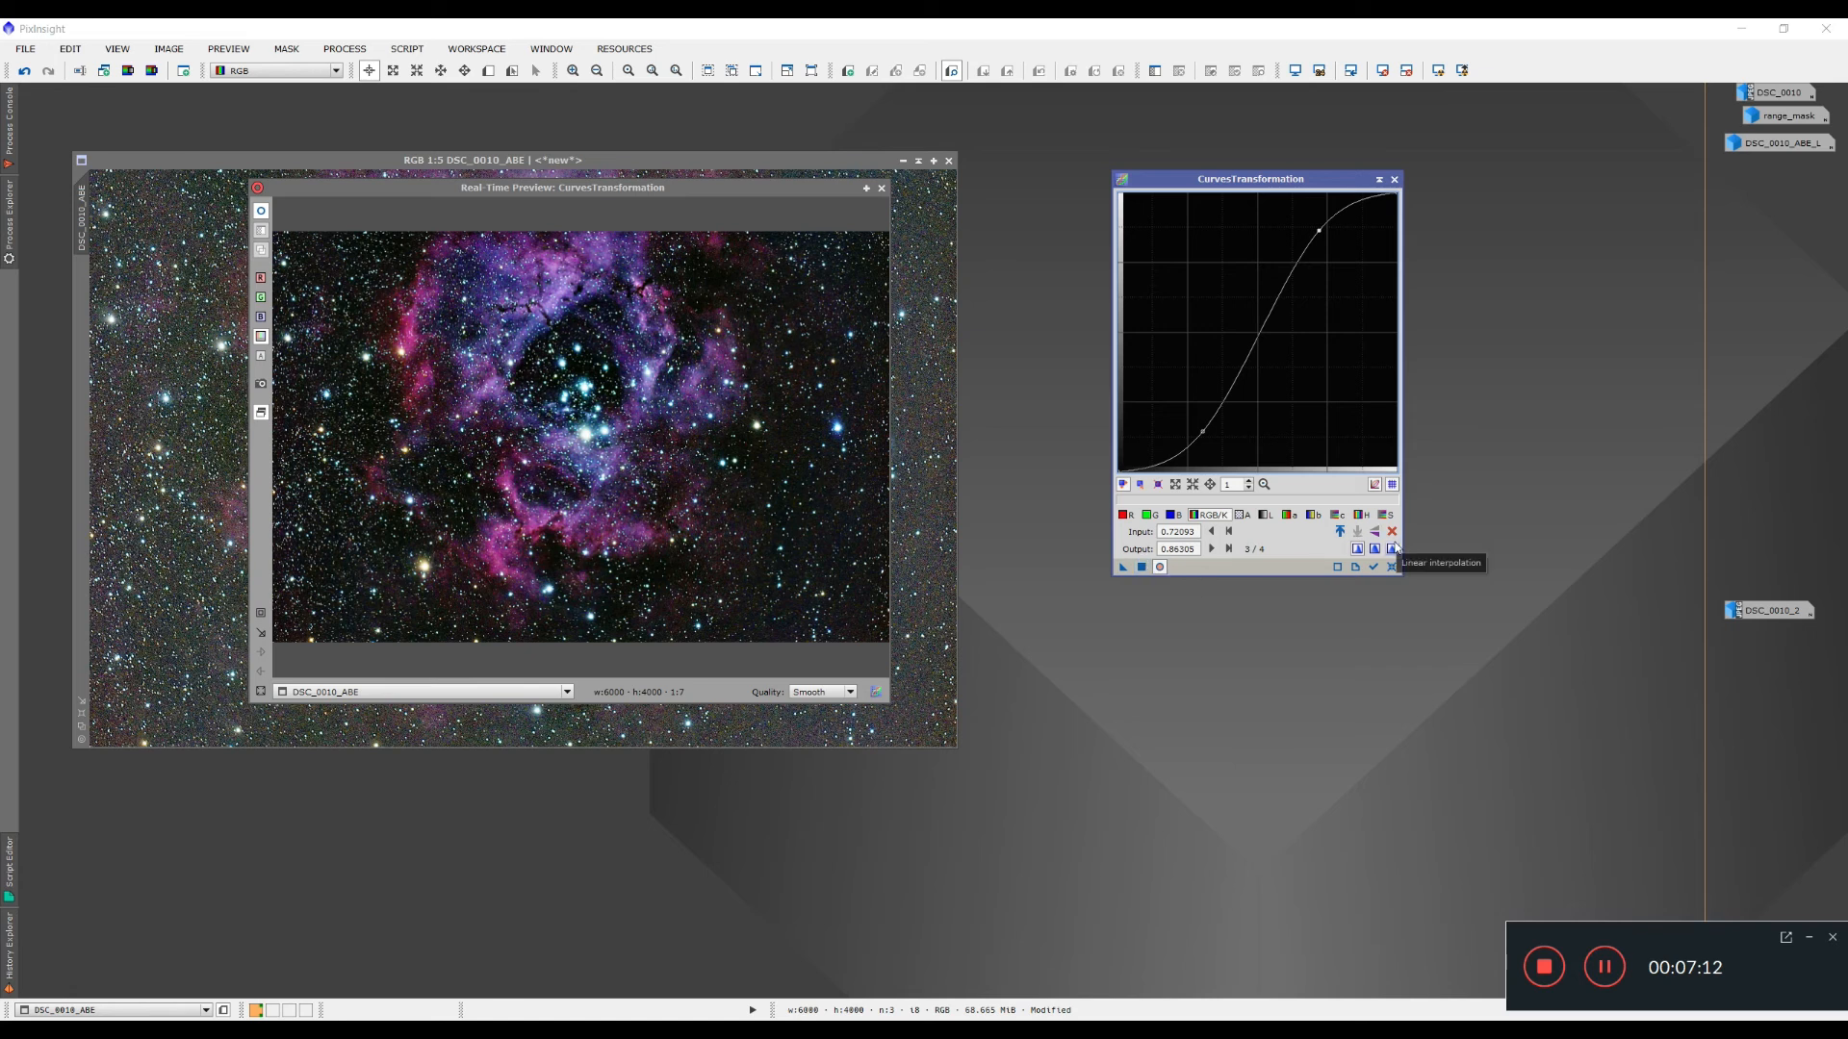
left_click(1141, 570)
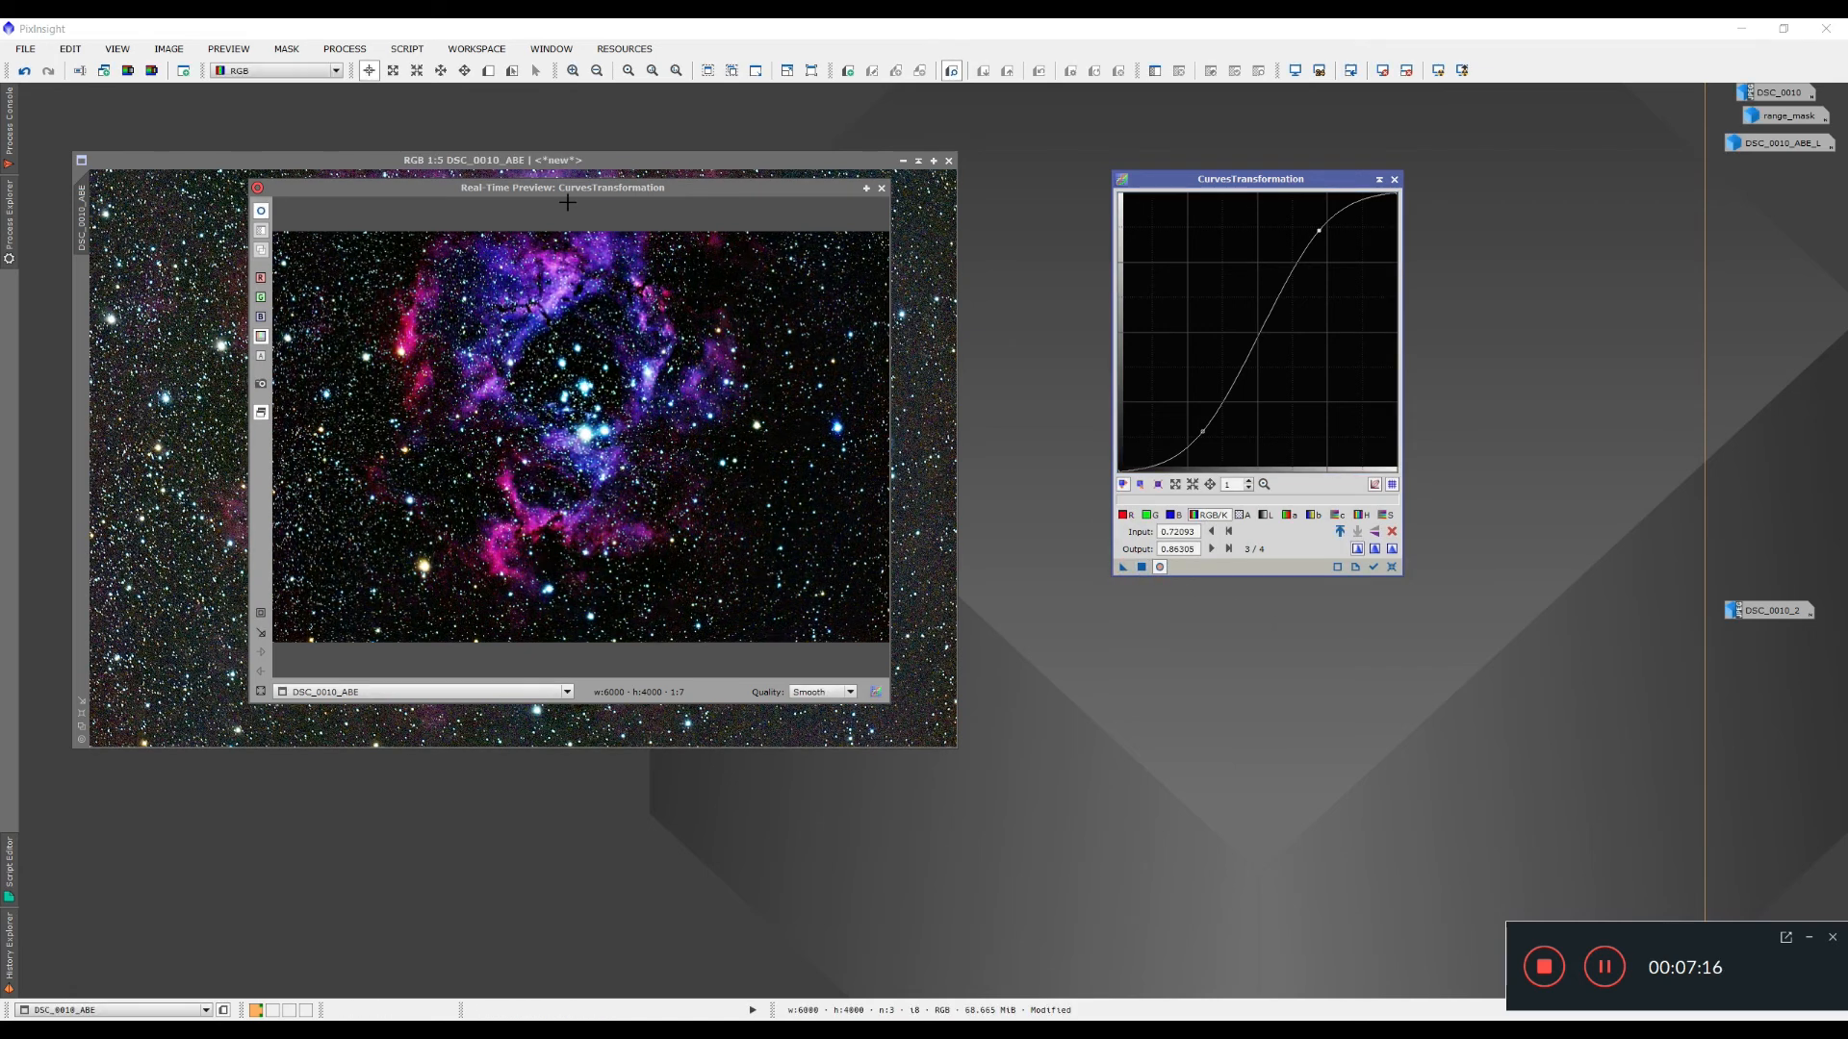
left_click_drag(569, 187, 698, 229)
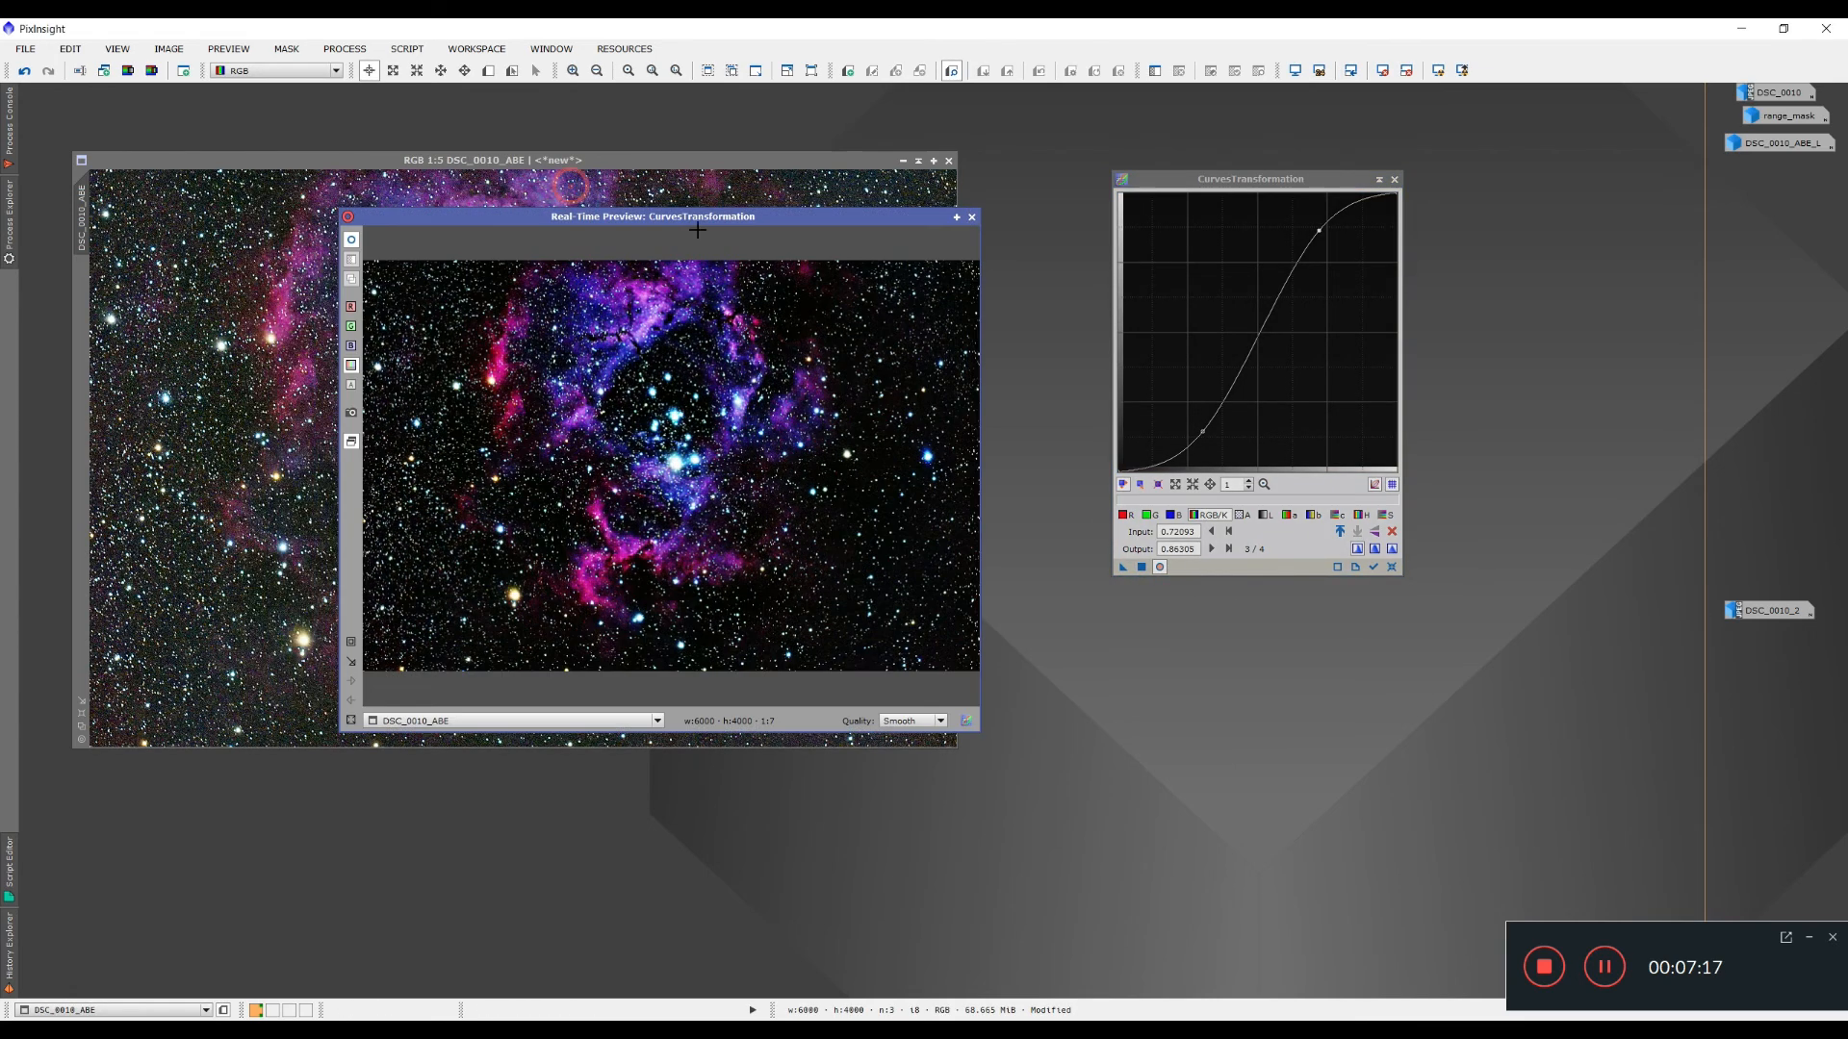
left_click(972, 217)
Reset CurvesTransformation and preview DSC_0010_ABE again with the saturation curve selected.
left_click(1392, 566)
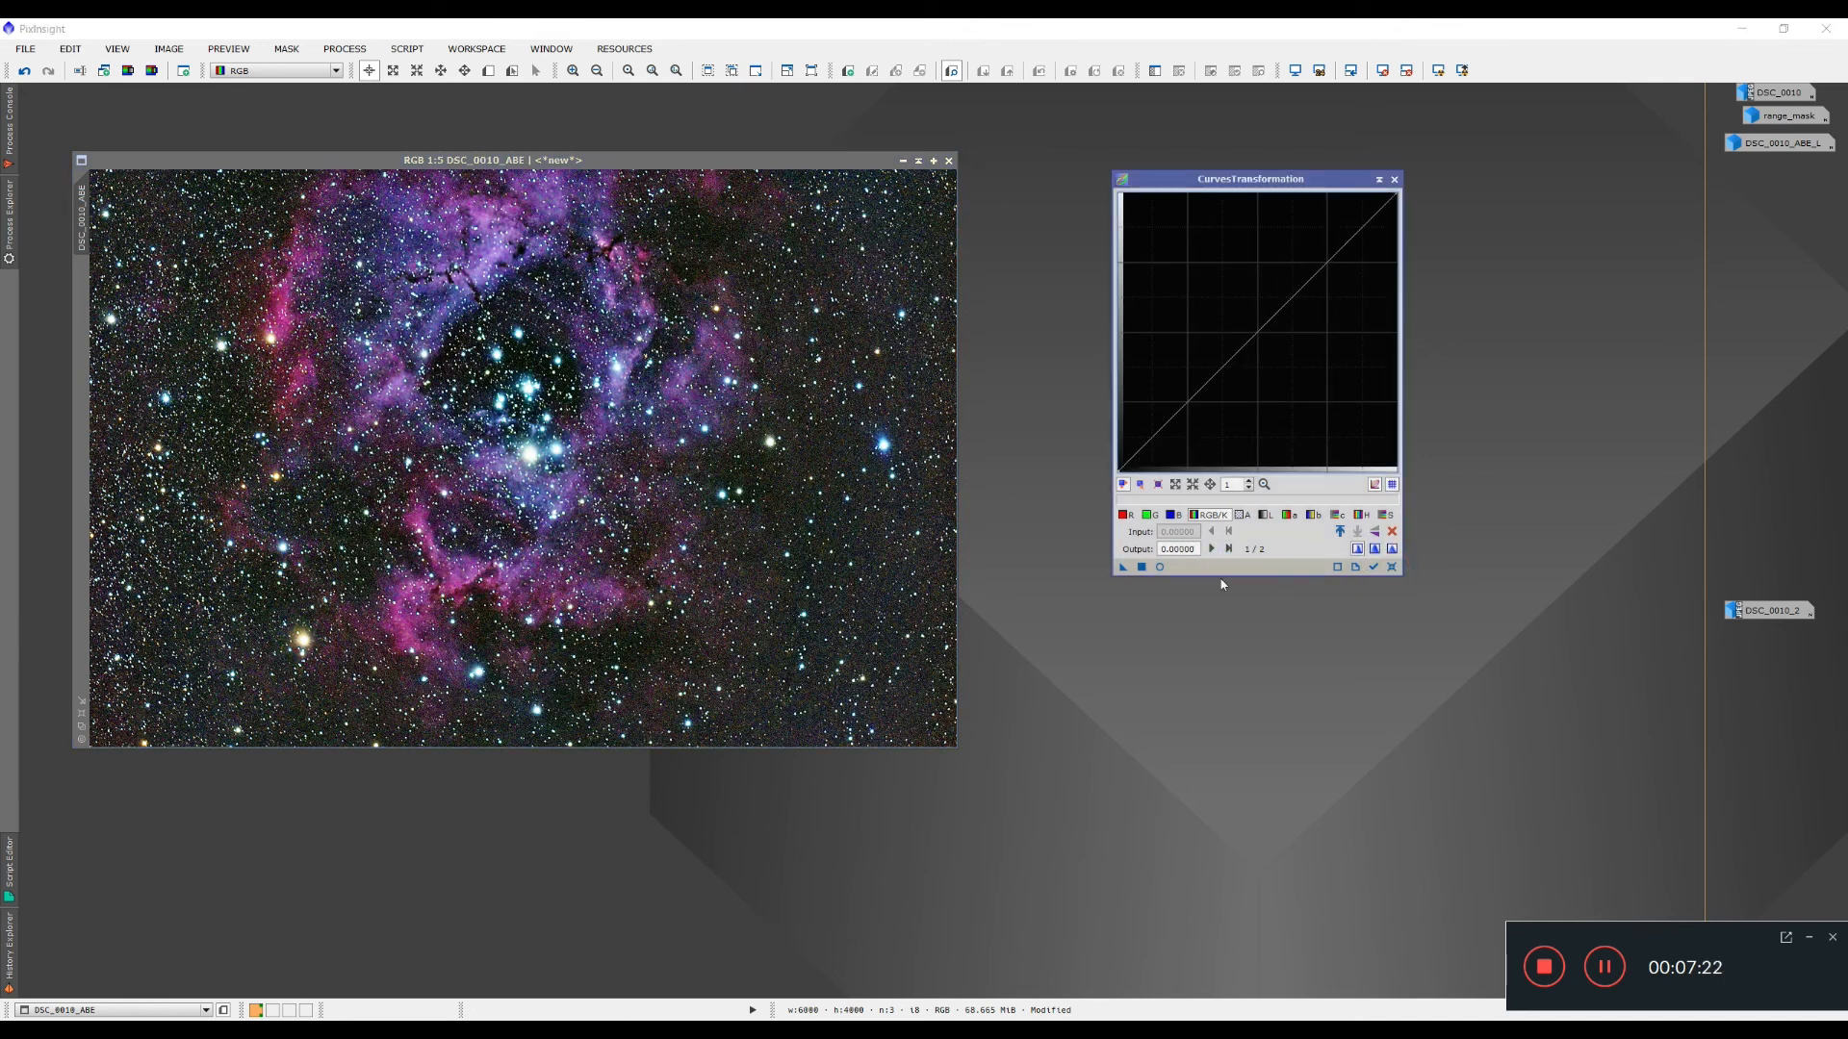
left_click(1162, 568)
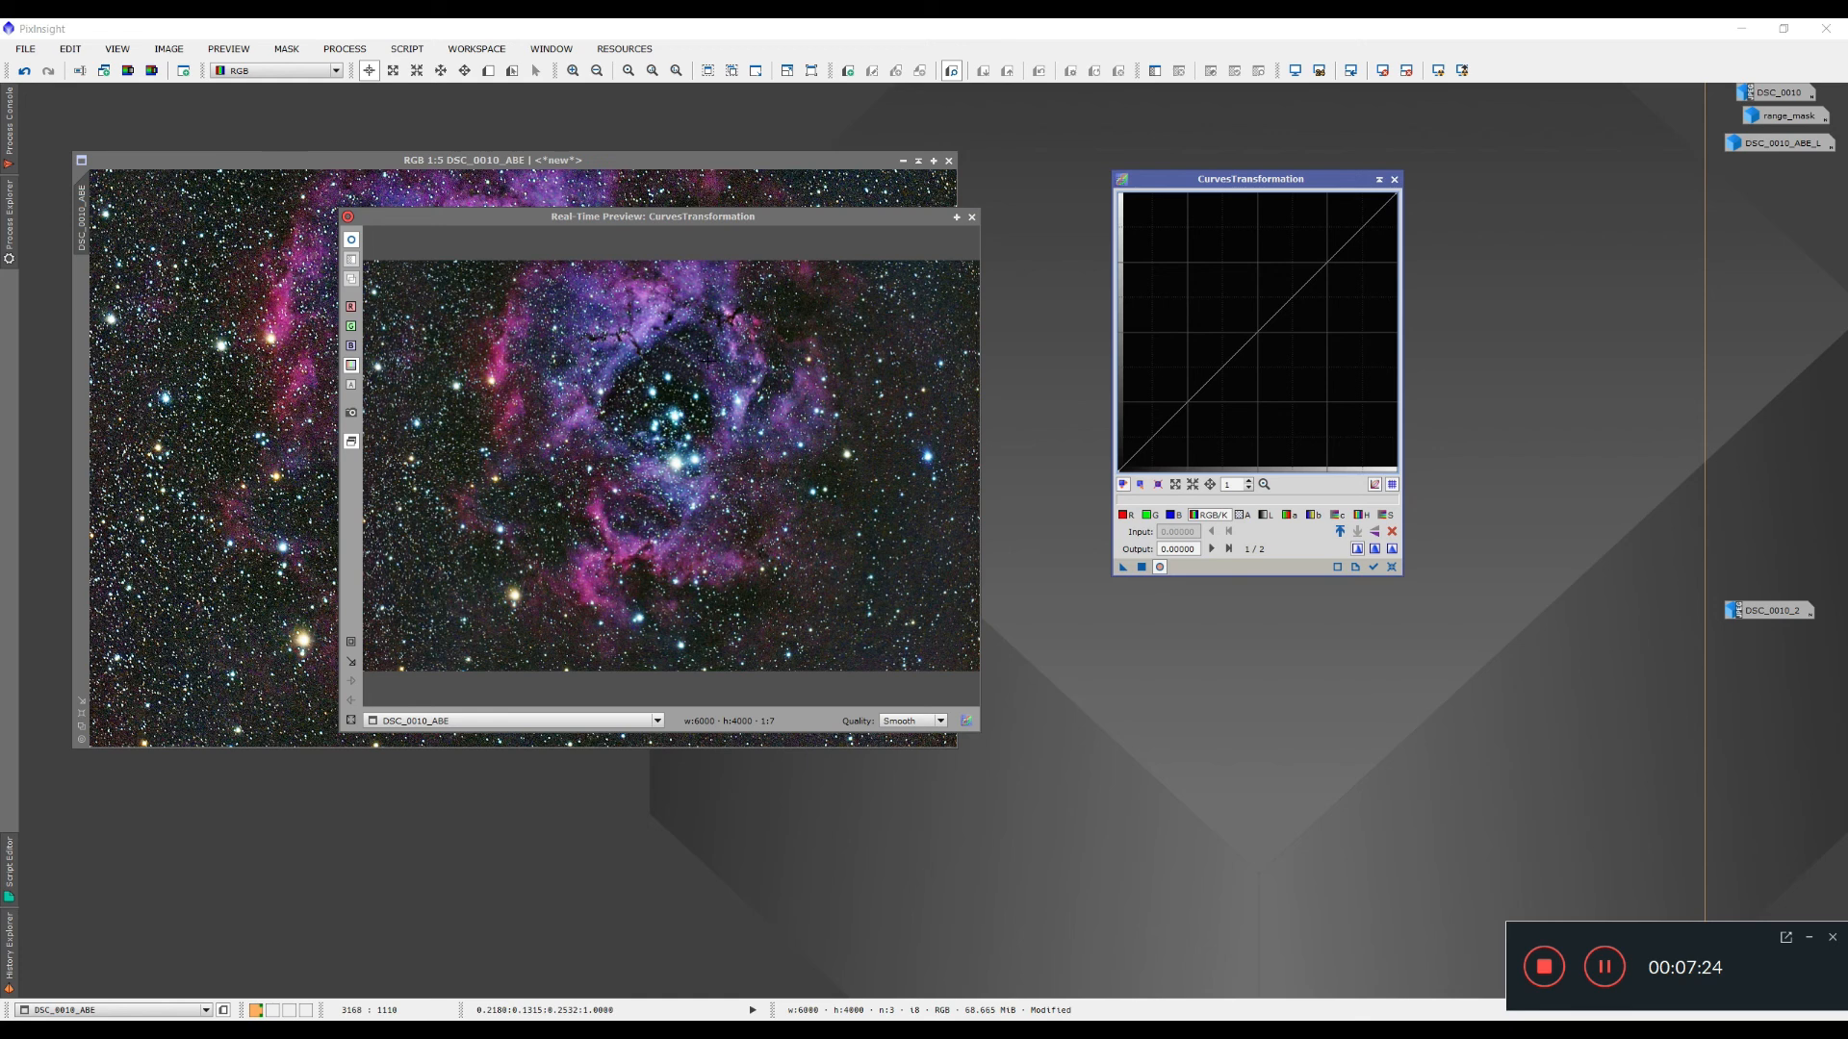
left_click_drag(720, 217, 675, 199)
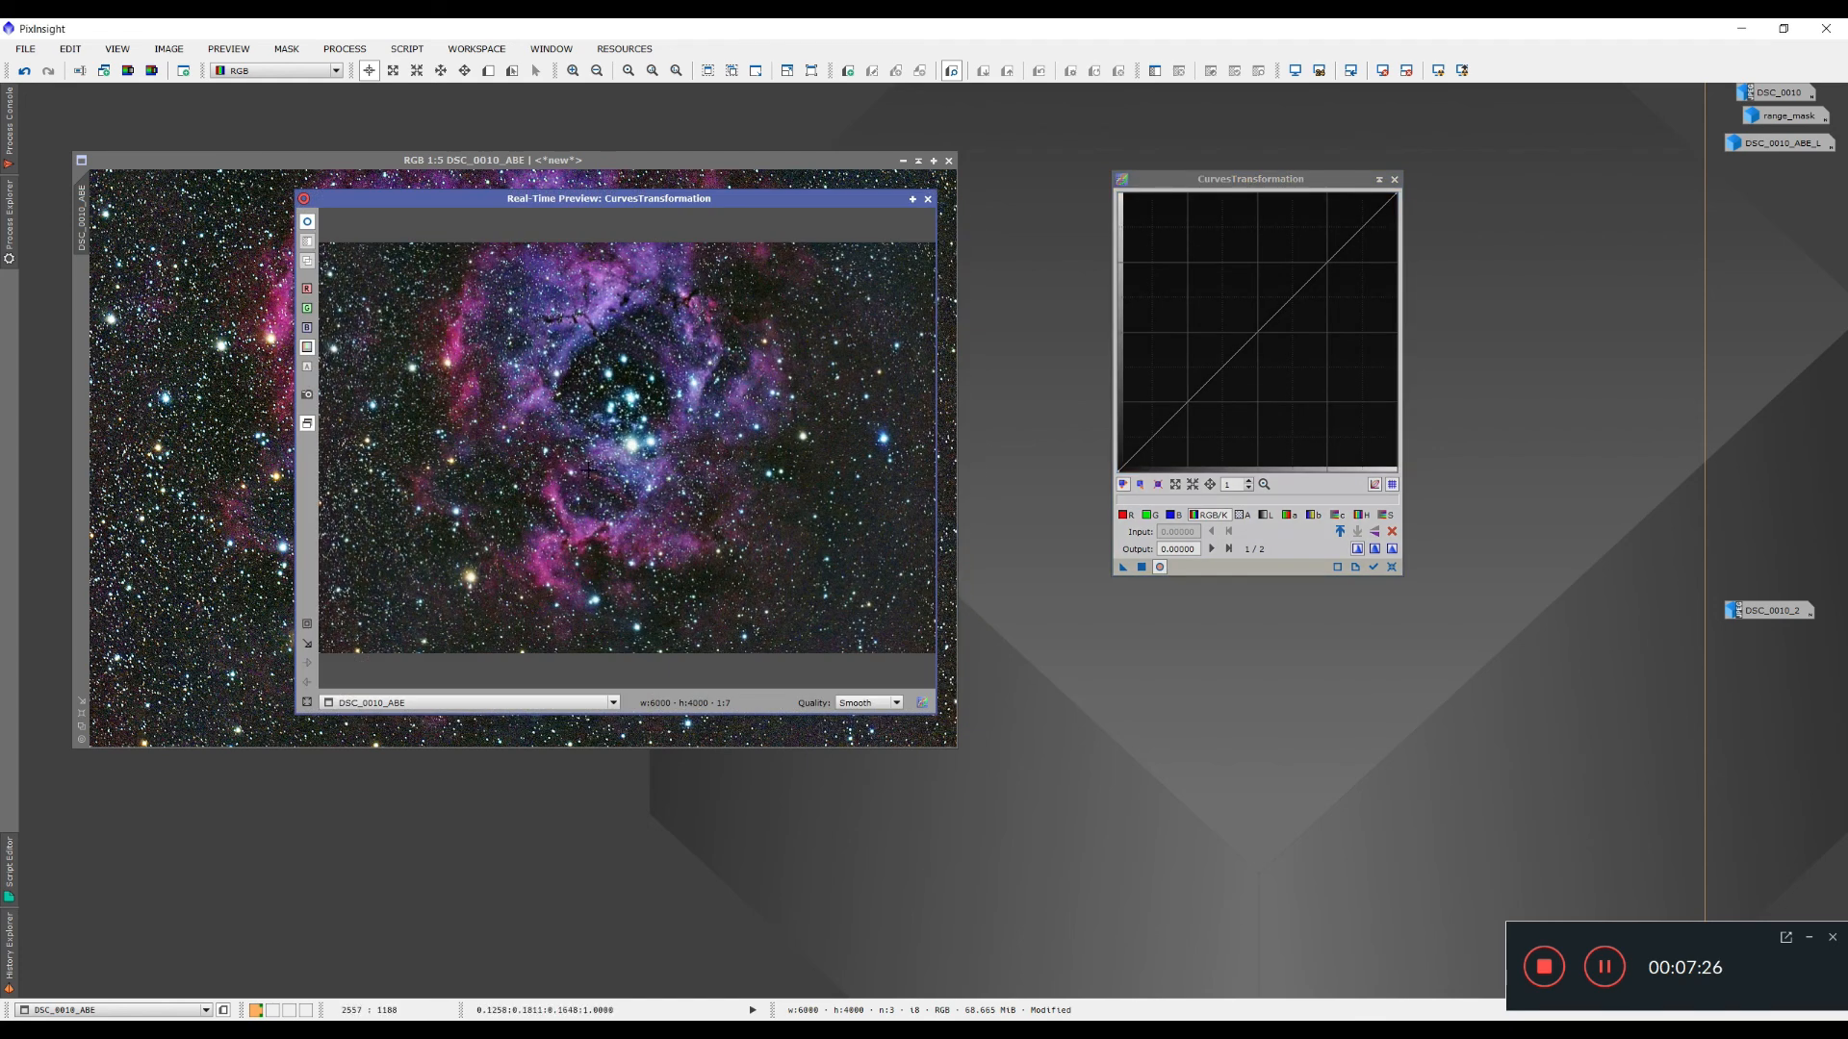
left_click(1387, 516)
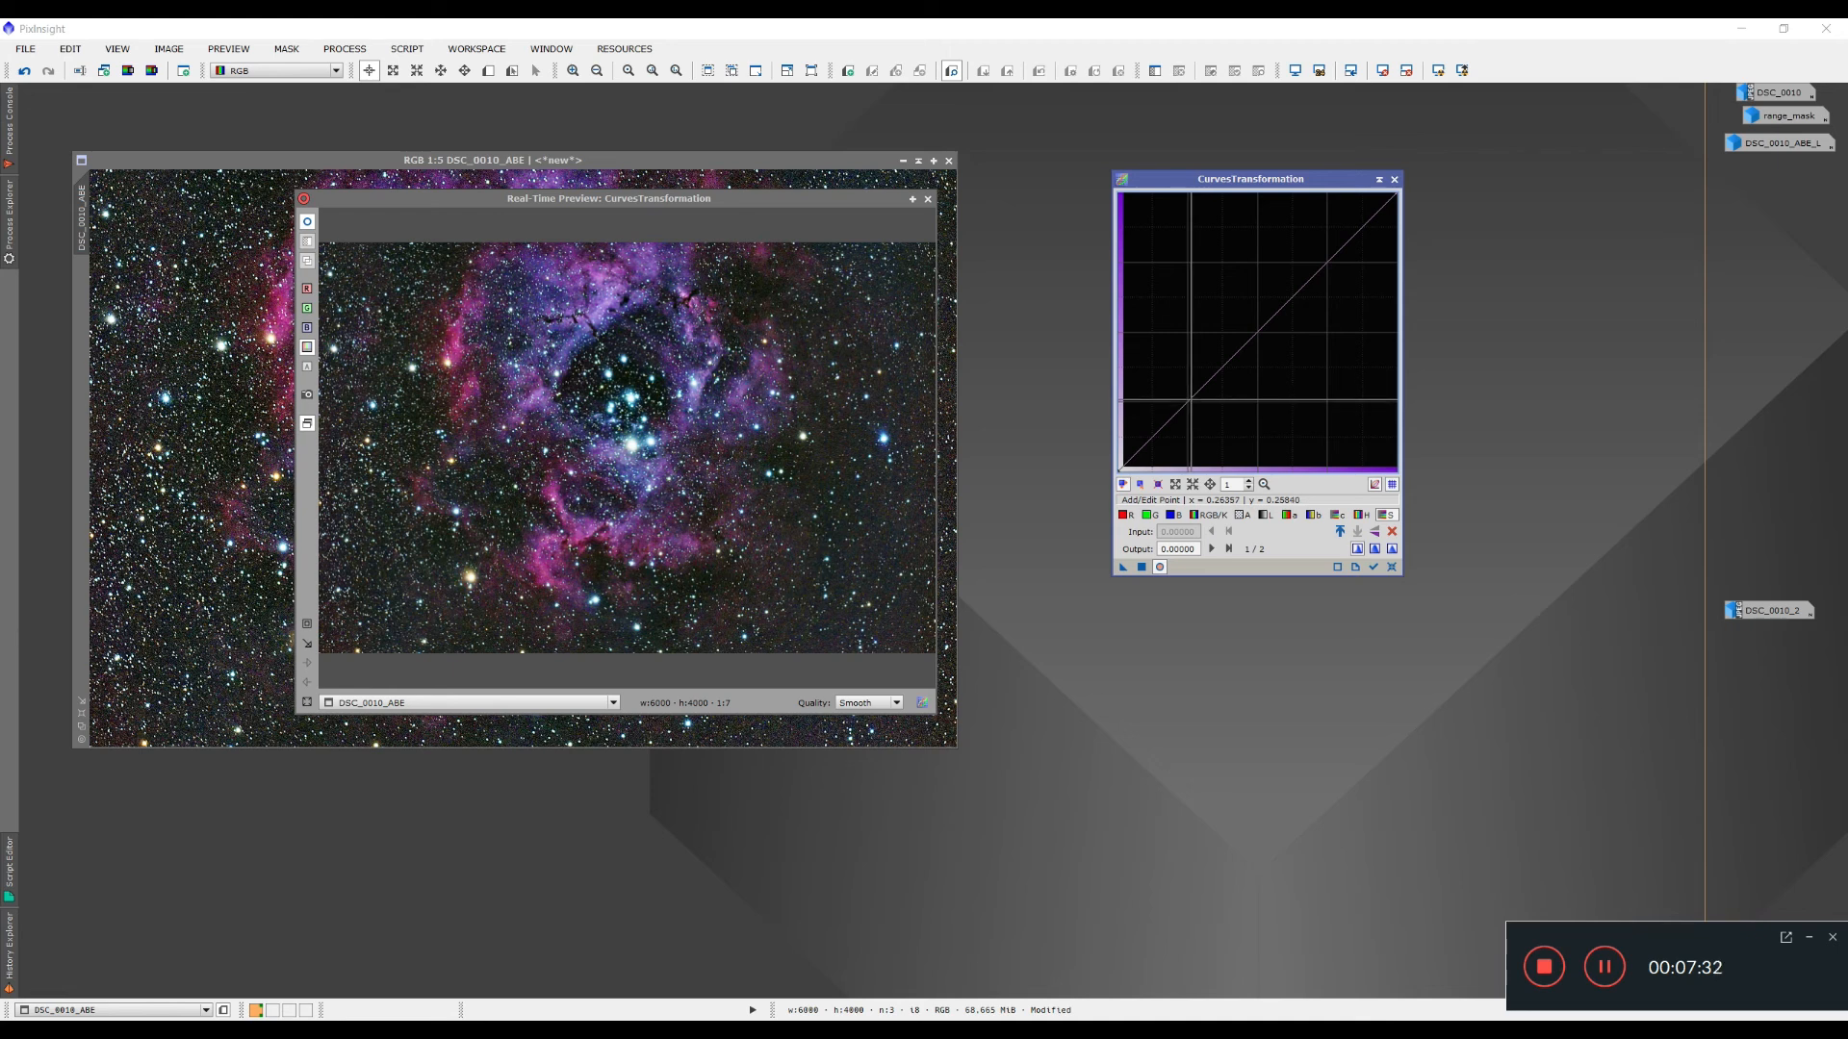
Apply a saturation curve to DSC_0010_ABE with points near 0.30, 0.29 and 0.66, 0.77, then close the preview and CurvesTransformation.
left_click(1187, 405)
left_click_drag(1187, 404, 1219, 443)
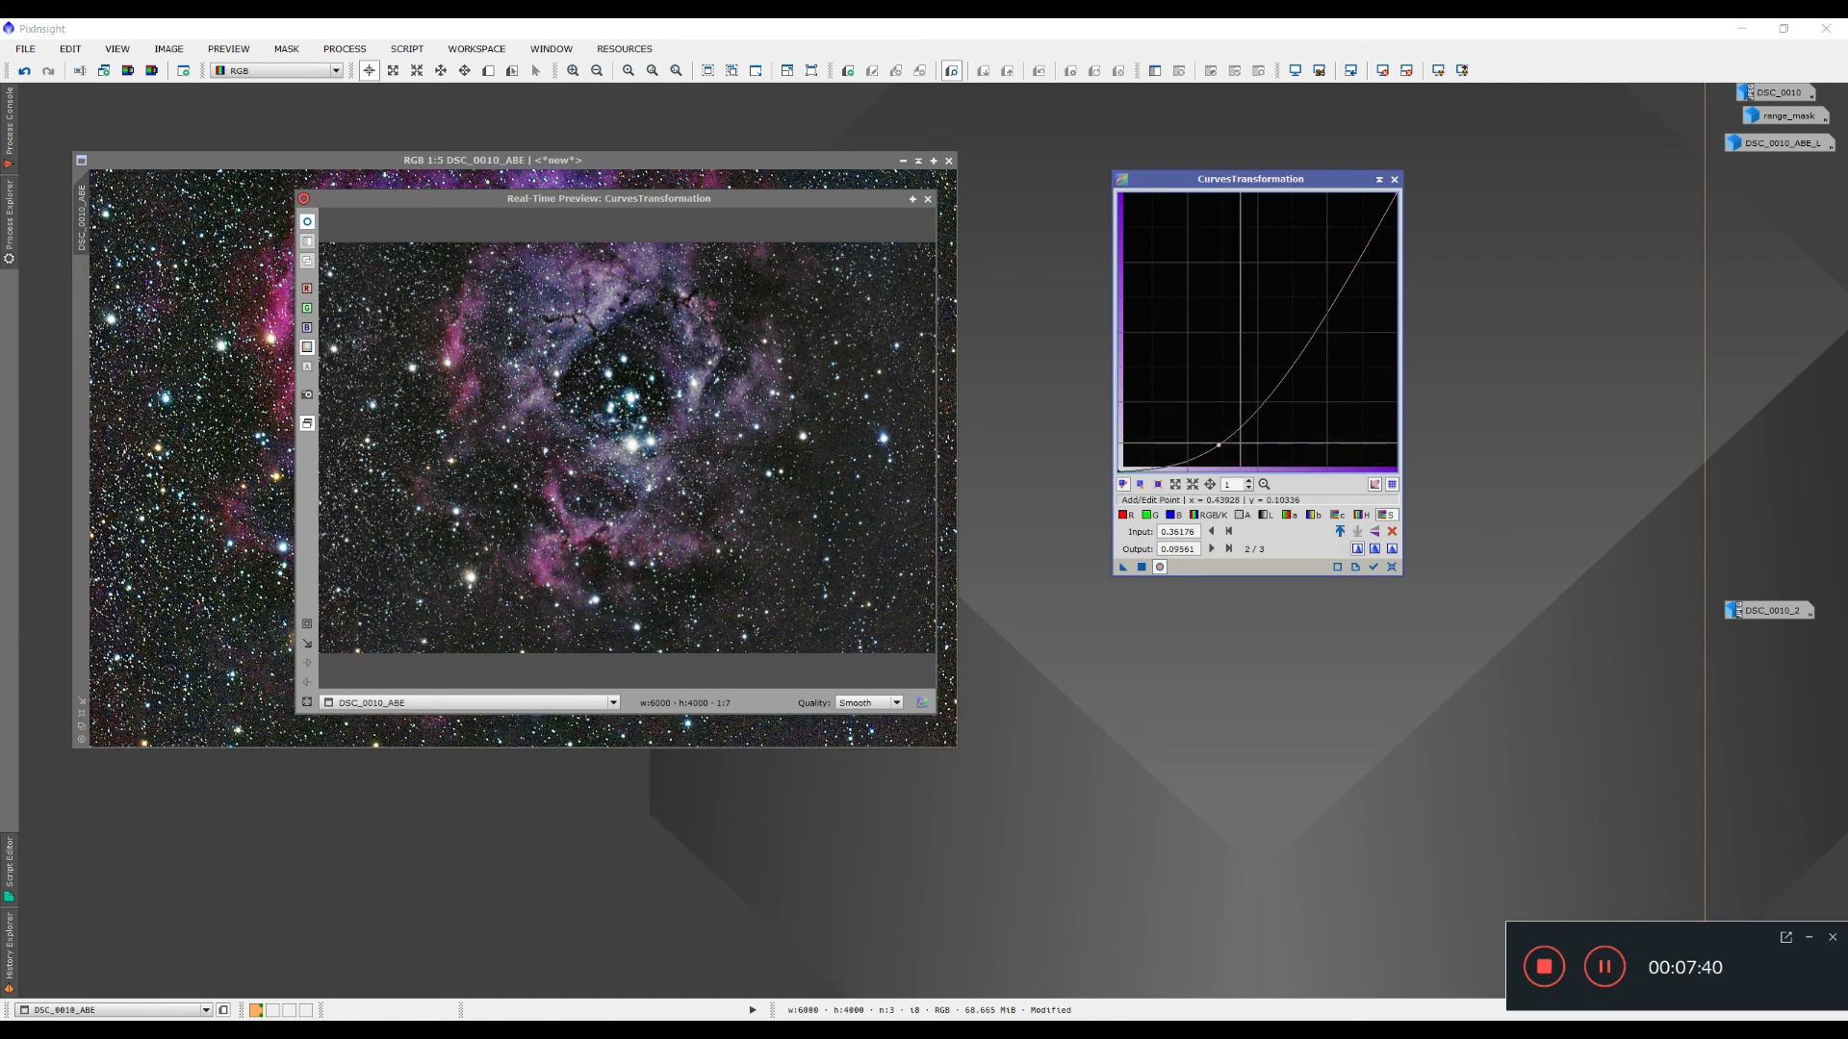
left_click_drag(1218, 444, 1201, 394)
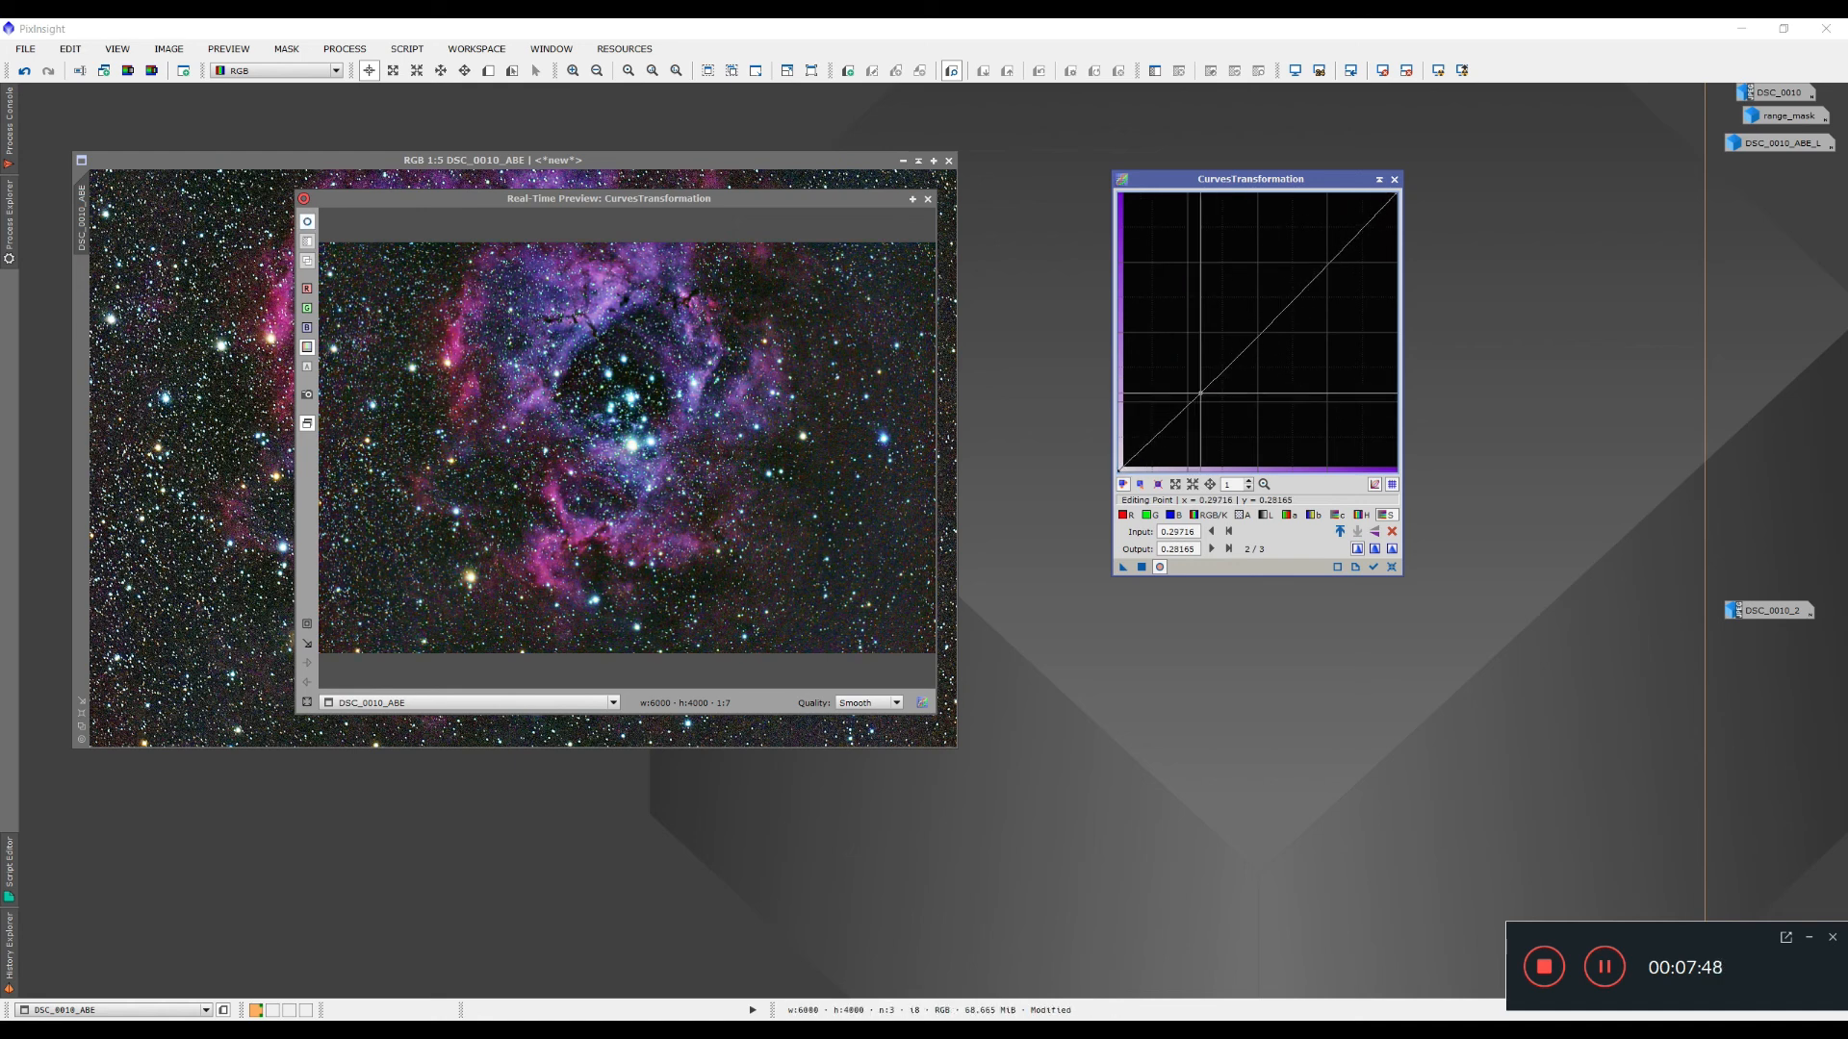
mouse_move(1330, 261)
left_mouse_down()
mouse_move(1306, 252)
mouse_move(1344, 285)
mouse_move(1301, 257)
left_mouse_up()
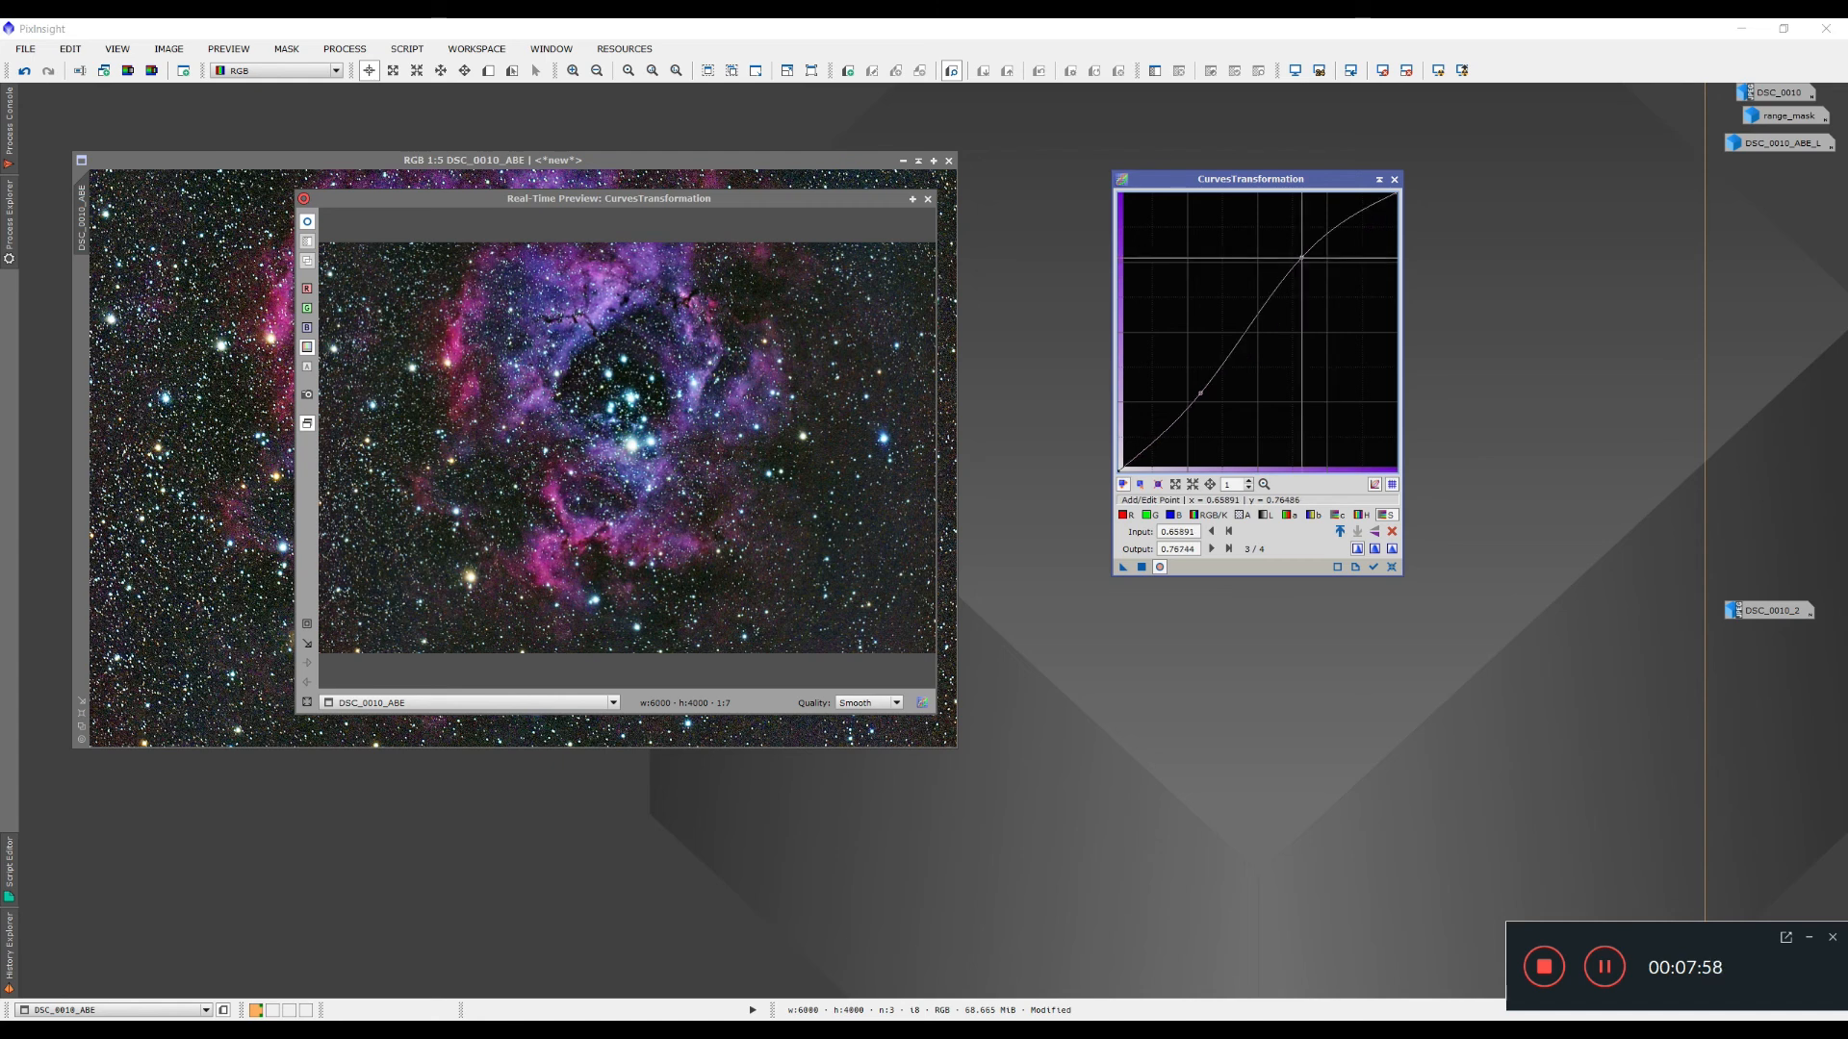
left_click(1142, 568)
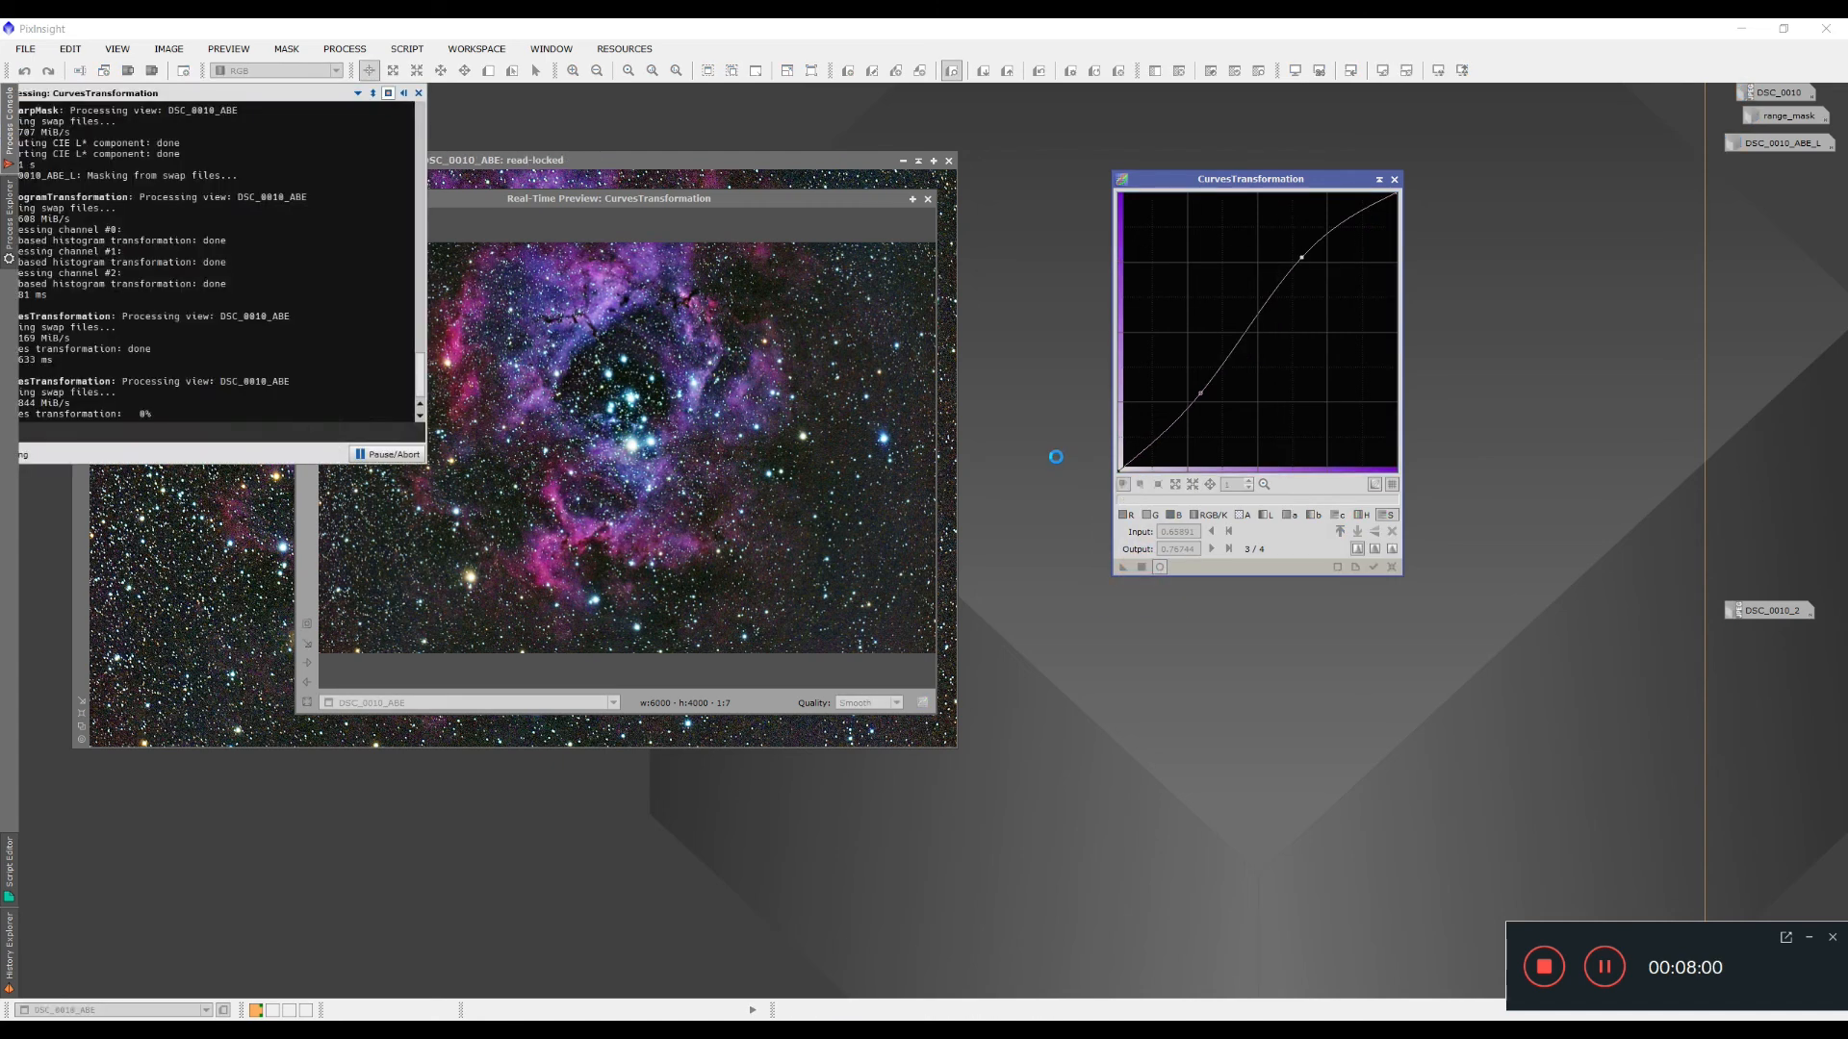
left_click(927, 198)
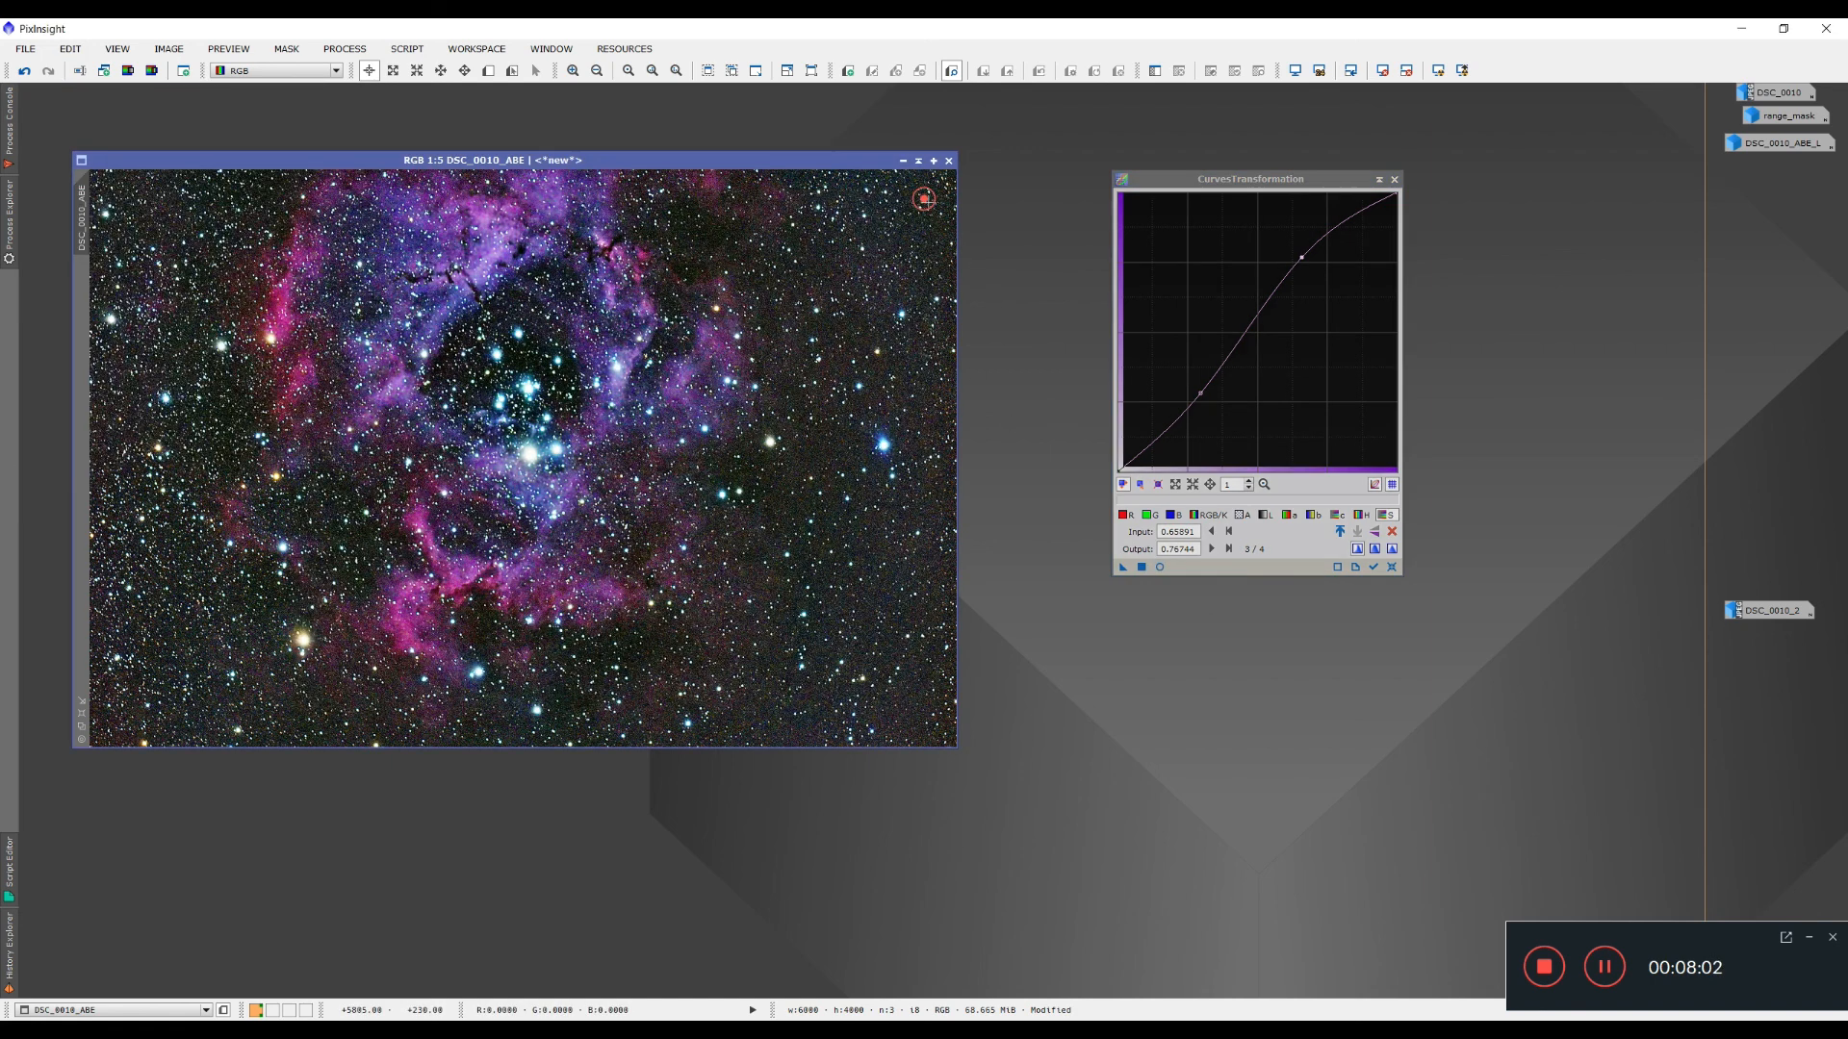
left_click(1394, 180)
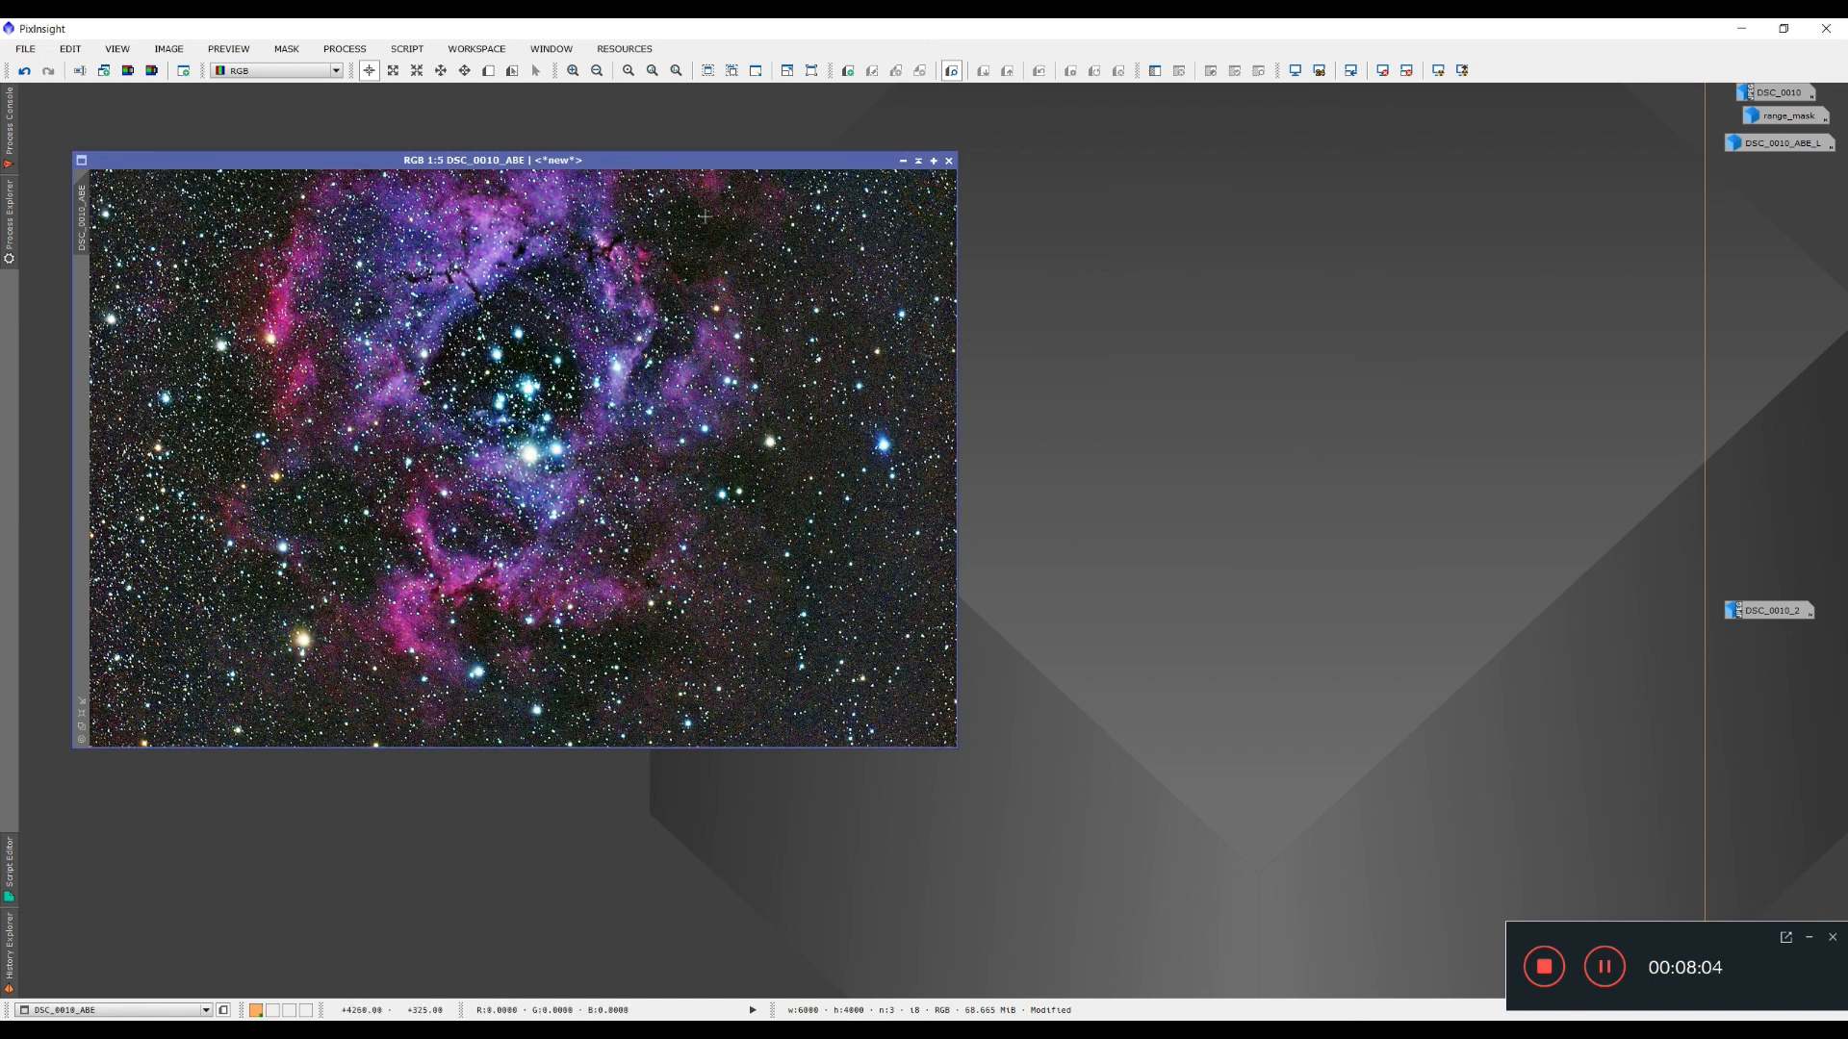
Restore the unprocessed DSC_0010_2 image and place it beside DSC_0010_ABE to compare before and after.
left_click_drag(547, 165, 559, 156)
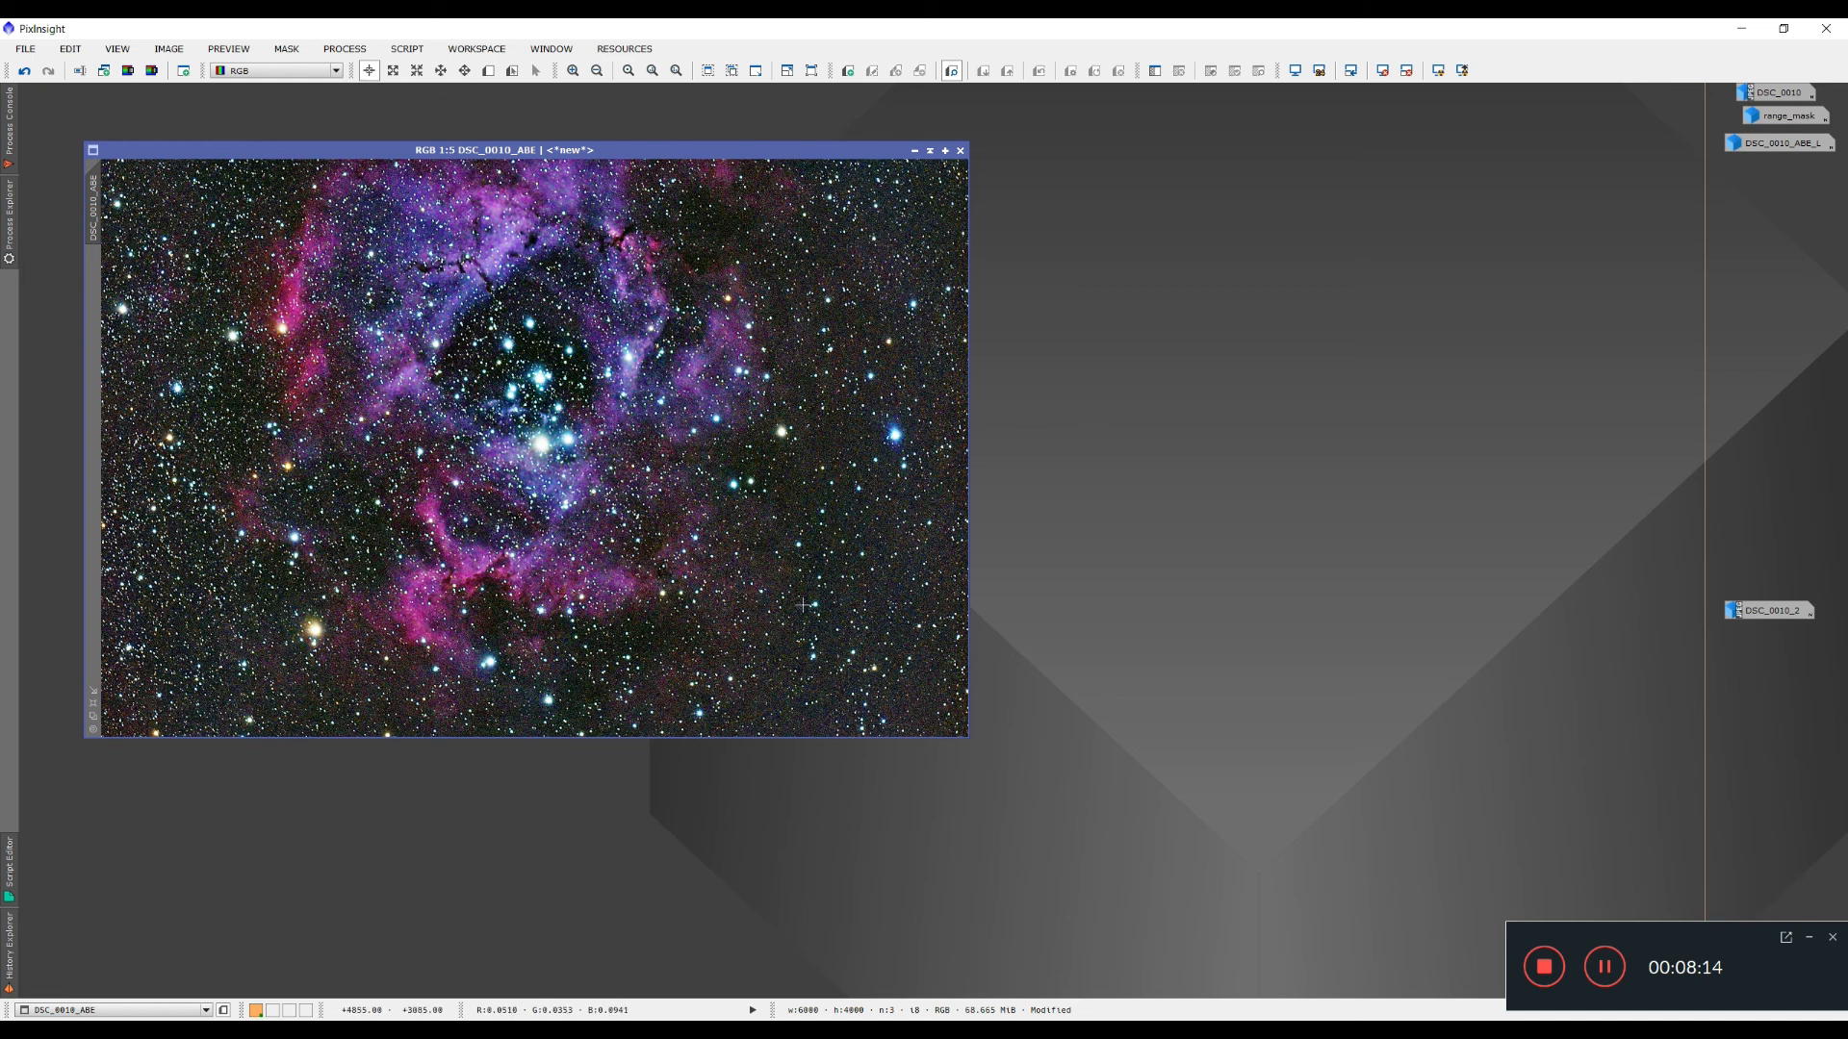
left_click_drag(747, 157, 695, 137)
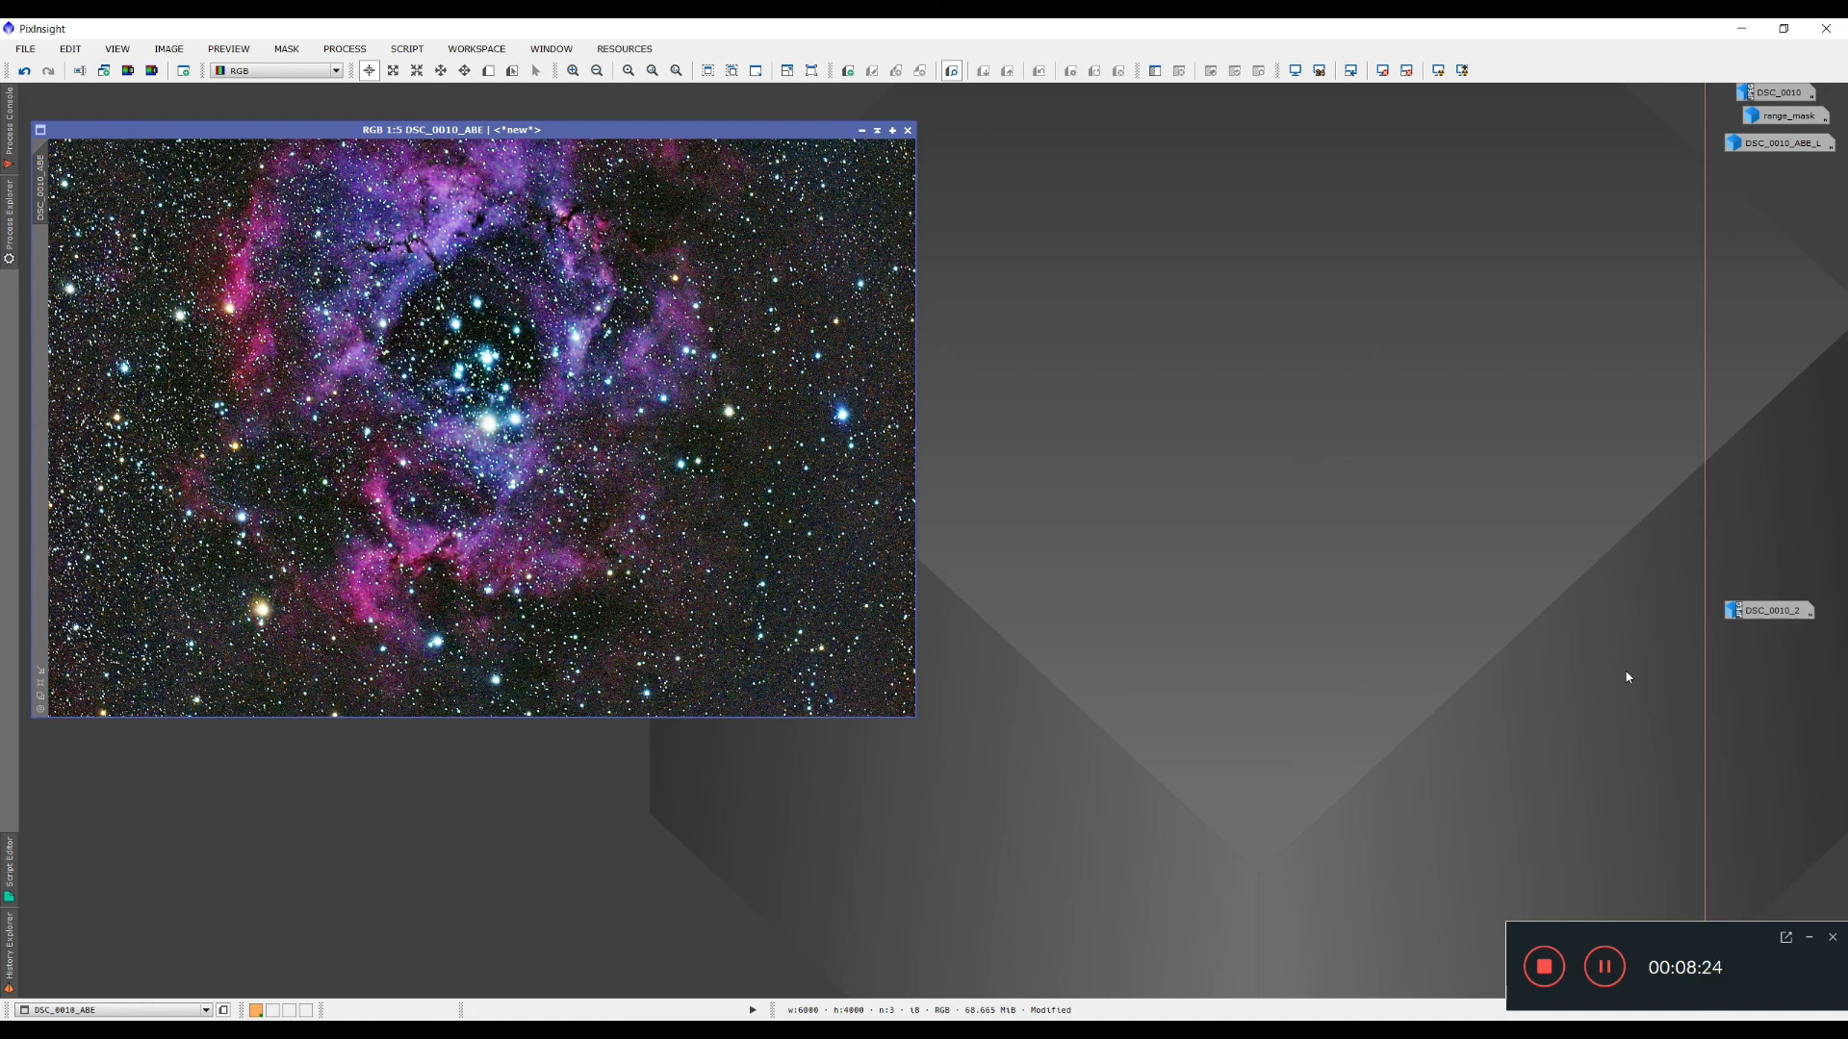
double_click(1749, 621)
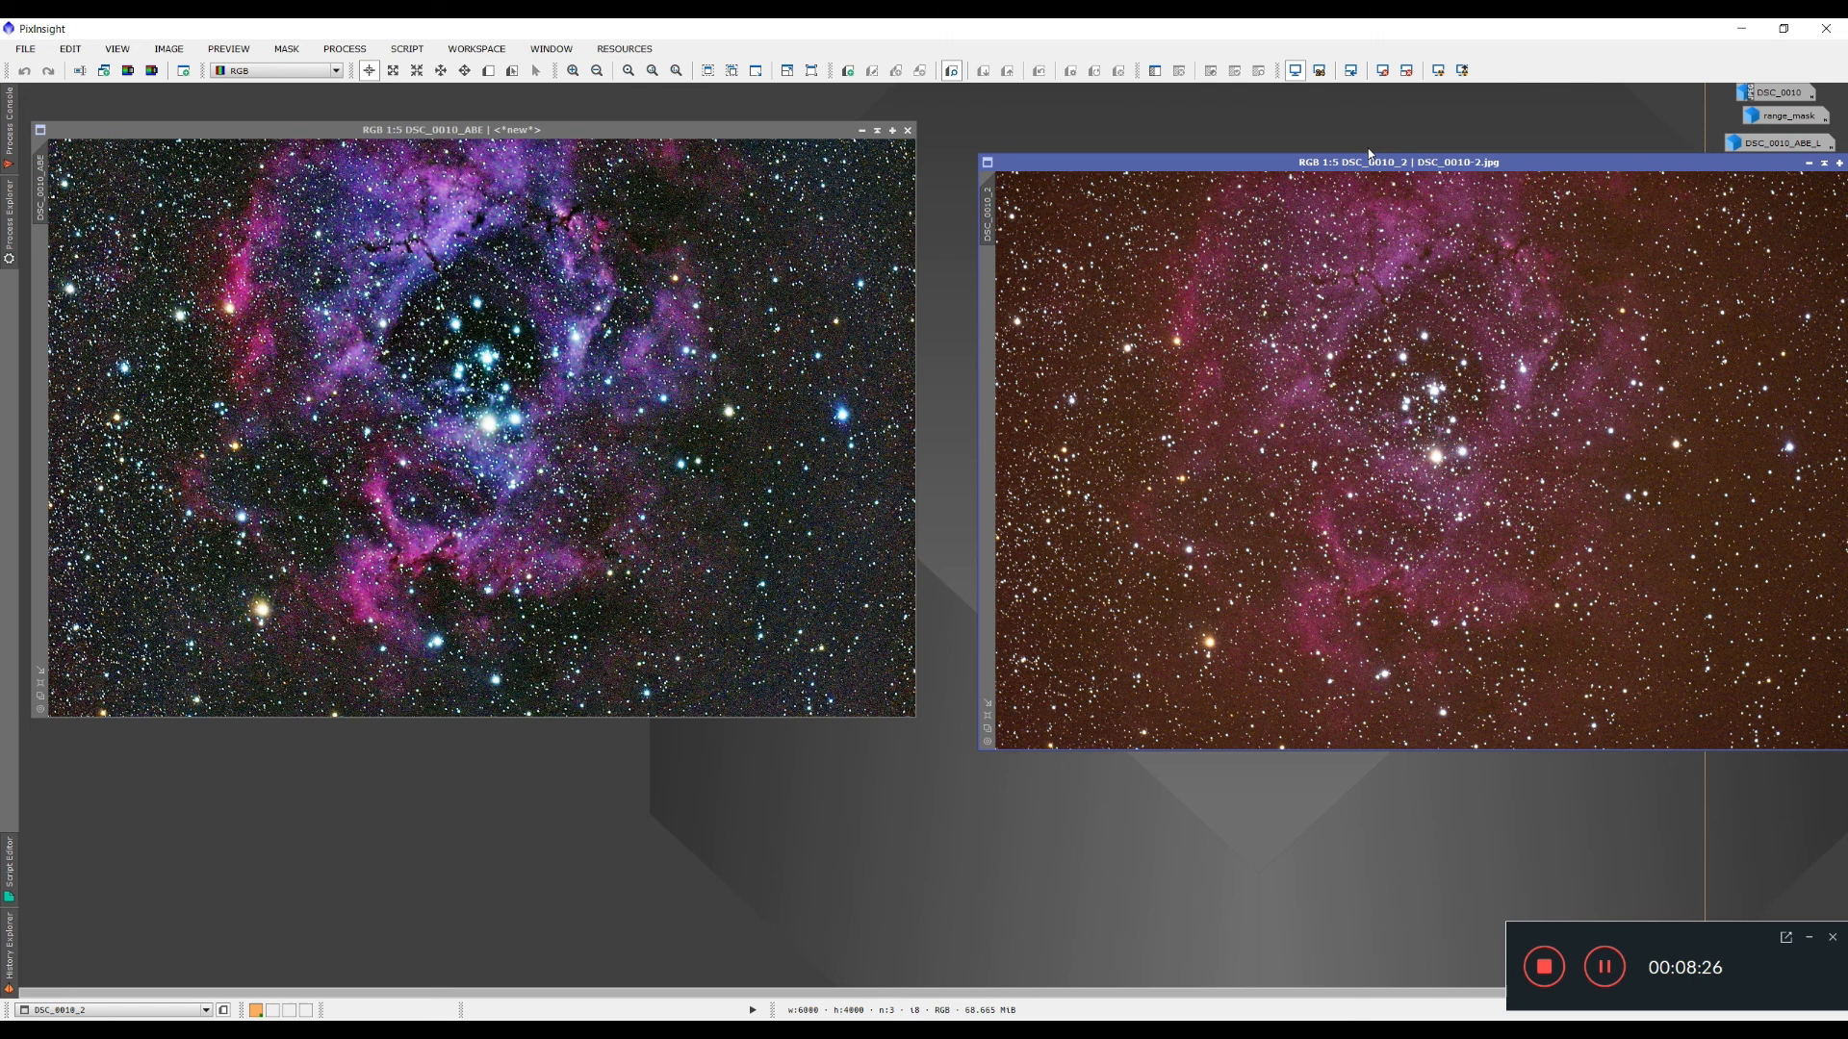
left_click_drag(1401, 168, 1341, 136)
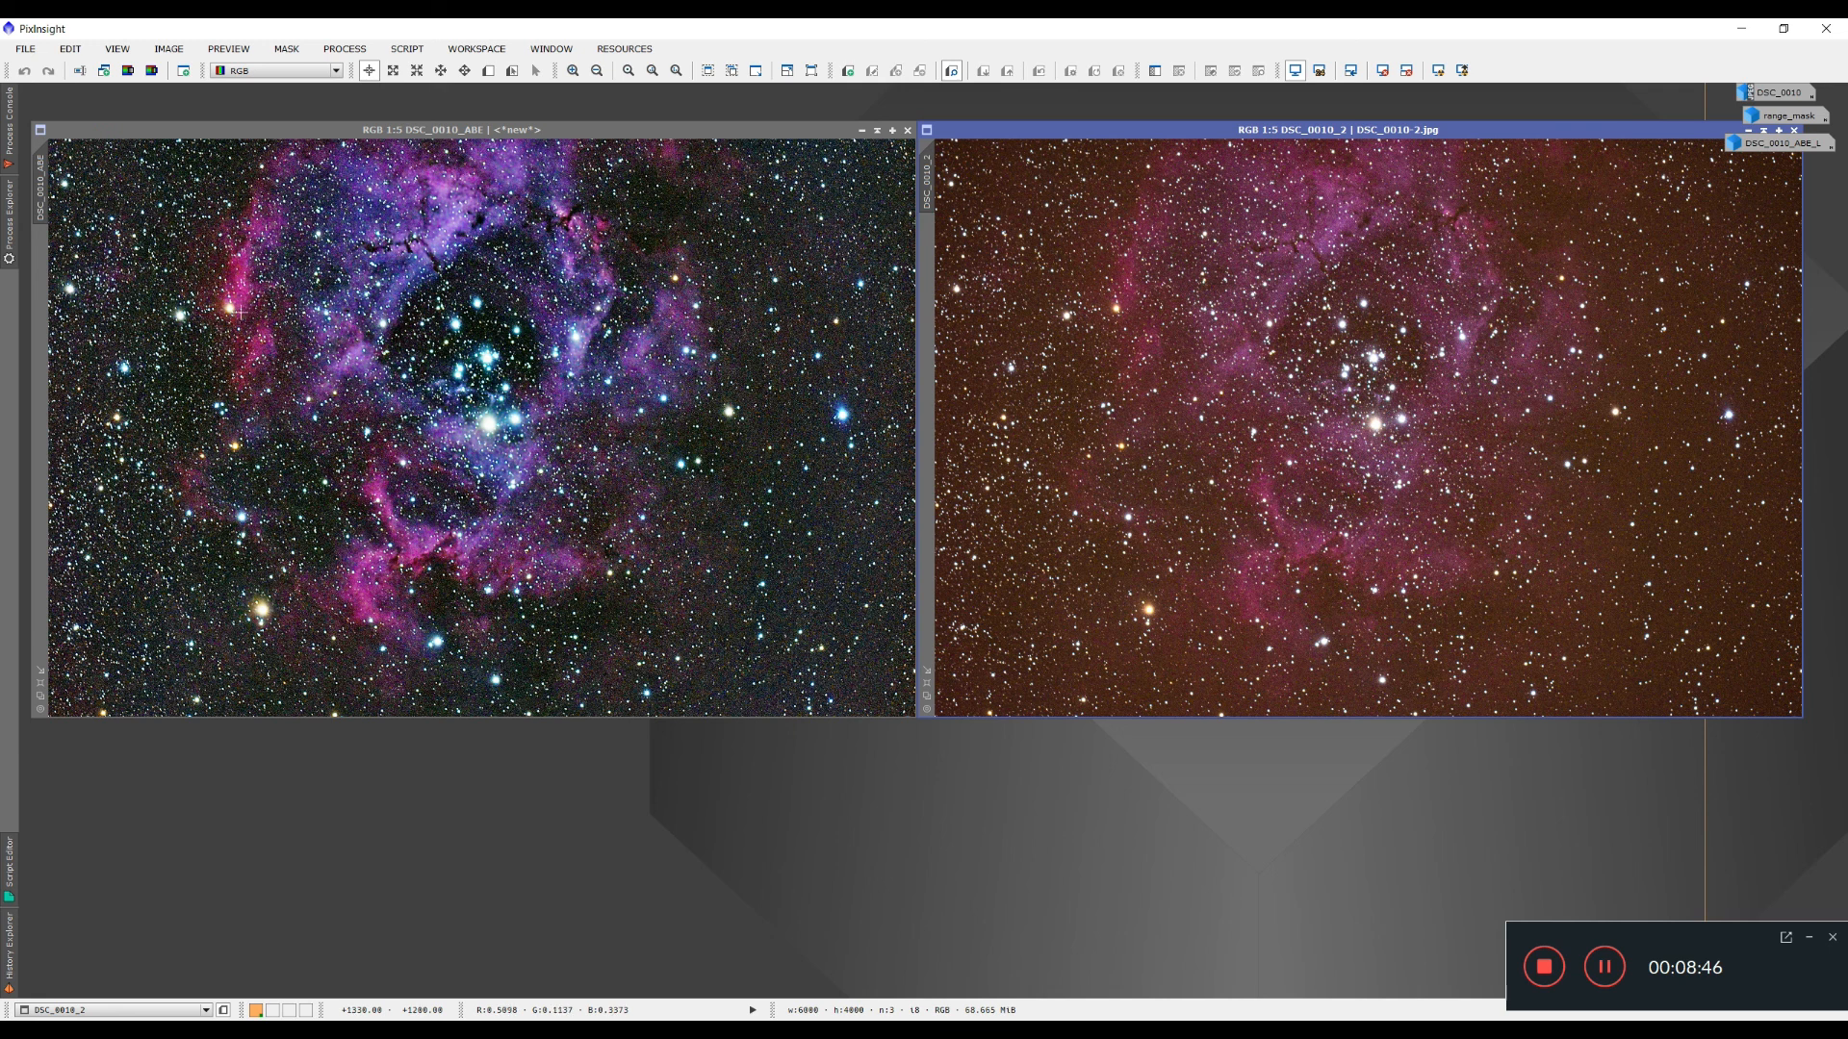
mouse_move(1006, 127)
left_mouse_down()
mouse_move(1031, 130)
mouse_move(1010, 133)
left_mouse_up()
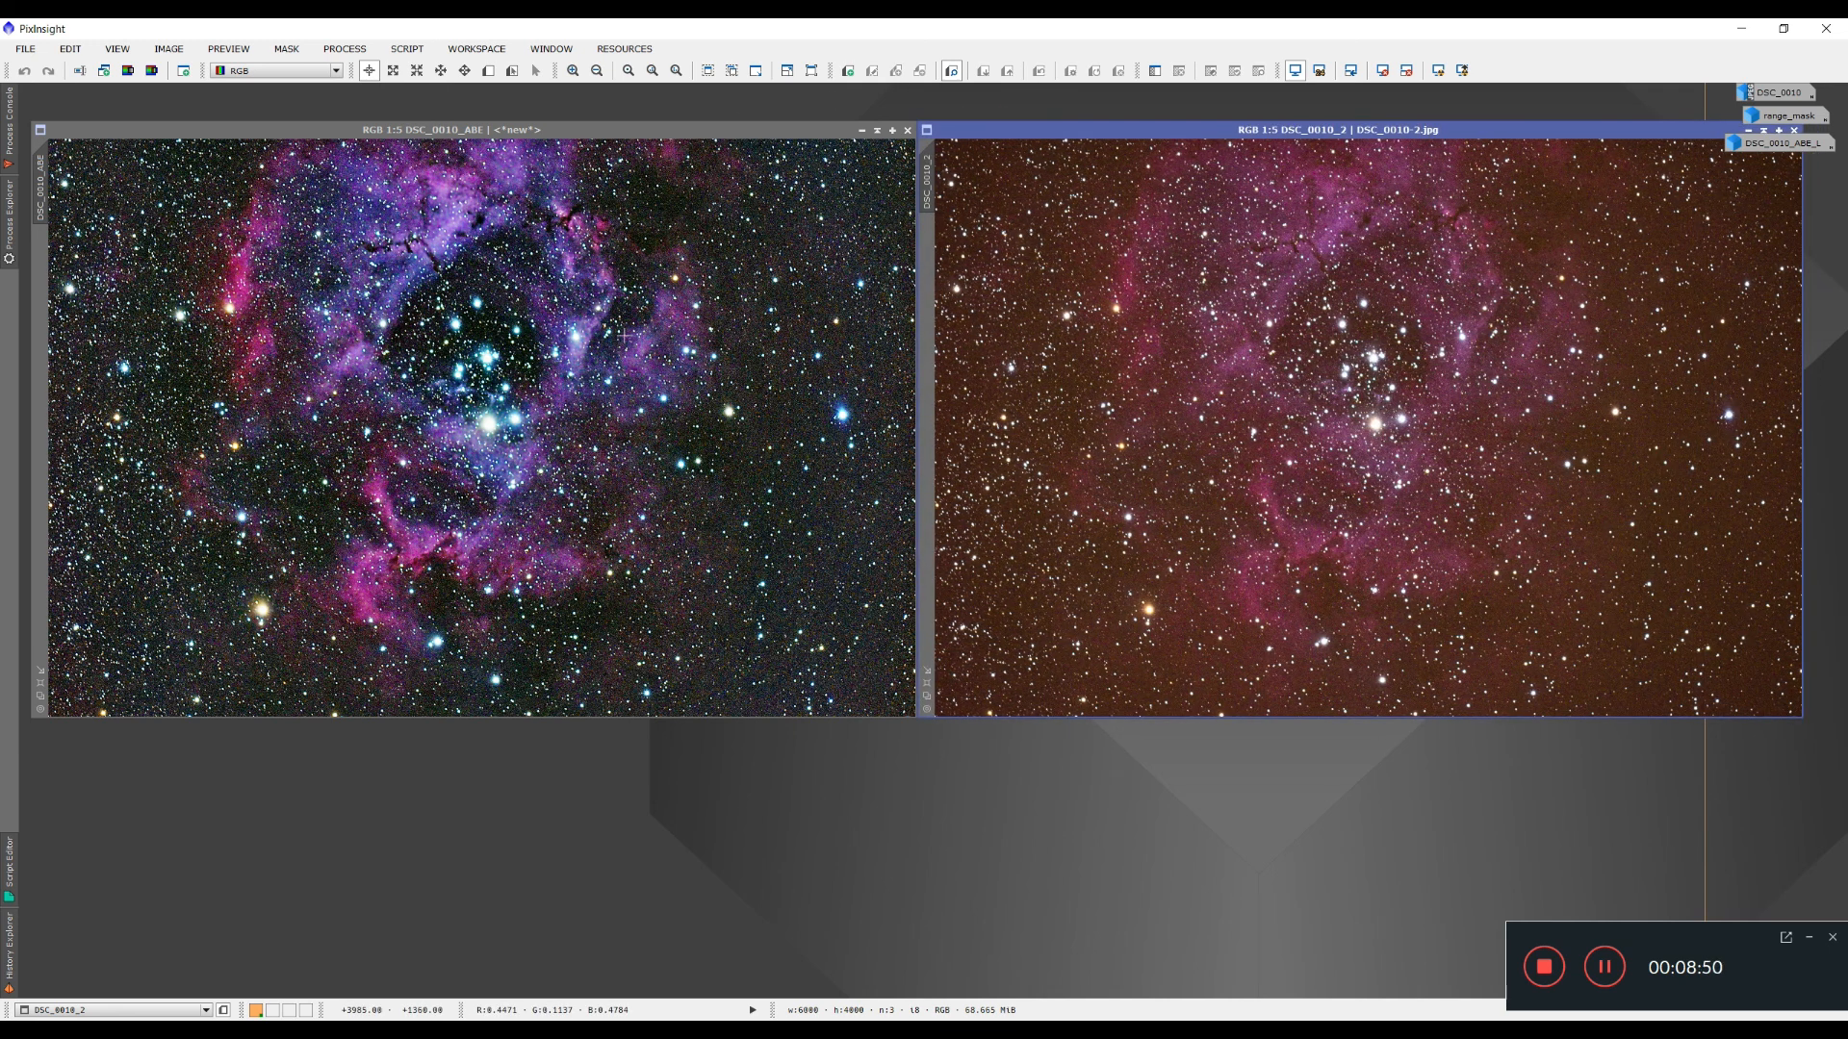